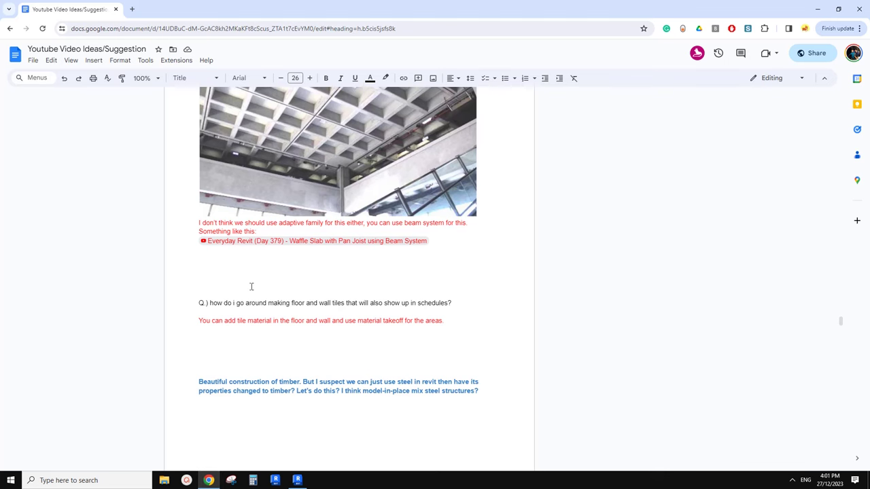
Step: Review the document's viewer questions about waffle slabs and about making floor and wall tiles that show up in schedules
{"action": "scroll", "coordinate": [252, 287], "scroll_direction": "up", "scroll_amount": 6}
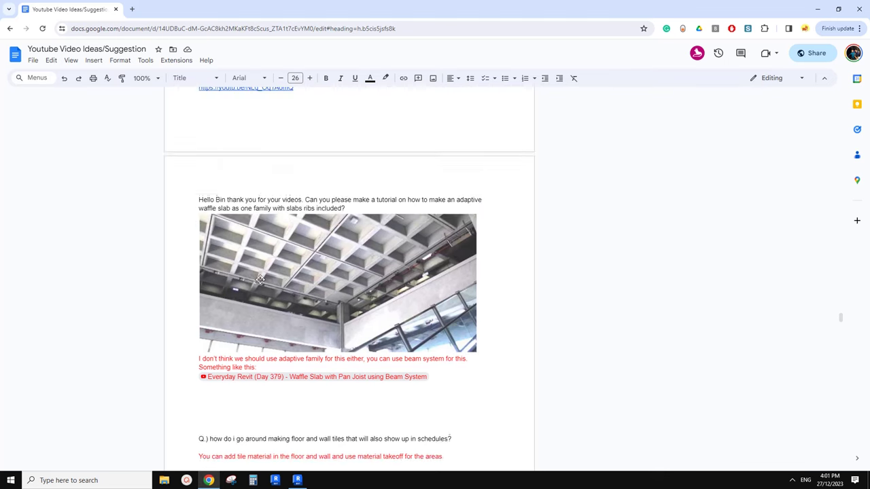
{"action": "scroll", "coordinate": [264, 279], "scroll_direction": "down", "scroll_amount": 3}
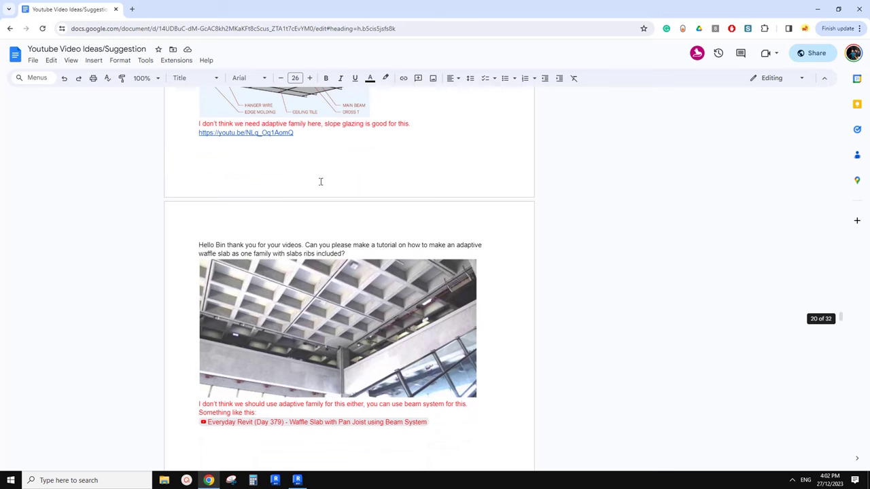
{"action": "scroll", "coordinate": [321, 177], "scroll_direction": "up", "scroll_amount": 1}
{"action": "scroll", "coordinate": [316, 184], "scroll_direction": "down", "scroll_amount": 3}
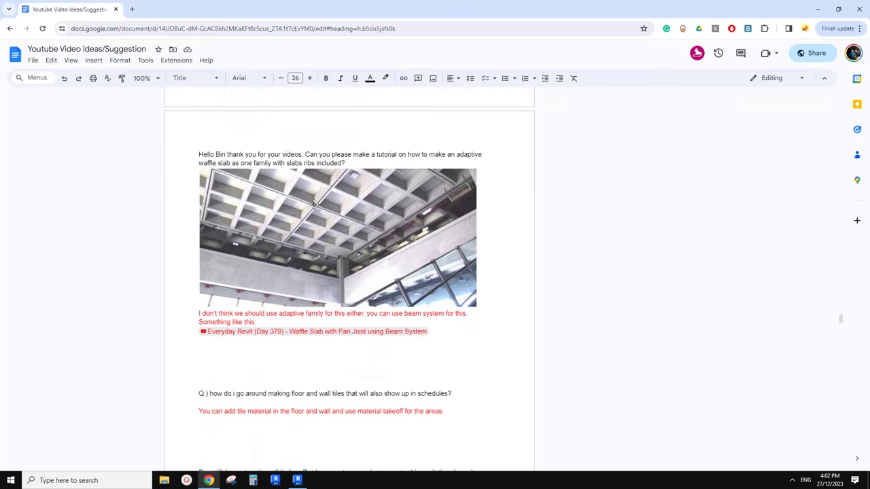
{"action": "scroll", "coordinate": [314, 203], "scroll_direction": "down", "scroll_amount": 2}
{"action": "scroll", "coordinate": [312, 208], "scroll_direction": "up", "scroll_amount": 2}
{"action": "scroll", "coordinate": [292, 247], "scroll_direction": "down", "scroll_amount": 1}
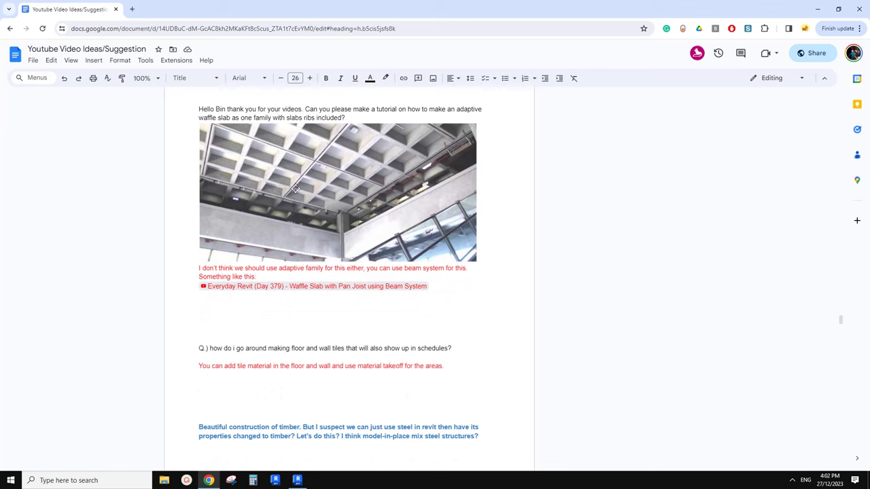
{"action": "scroll", "coordinate": [295, 189], "scroll_direction": "up", "scroll_amount": 1}
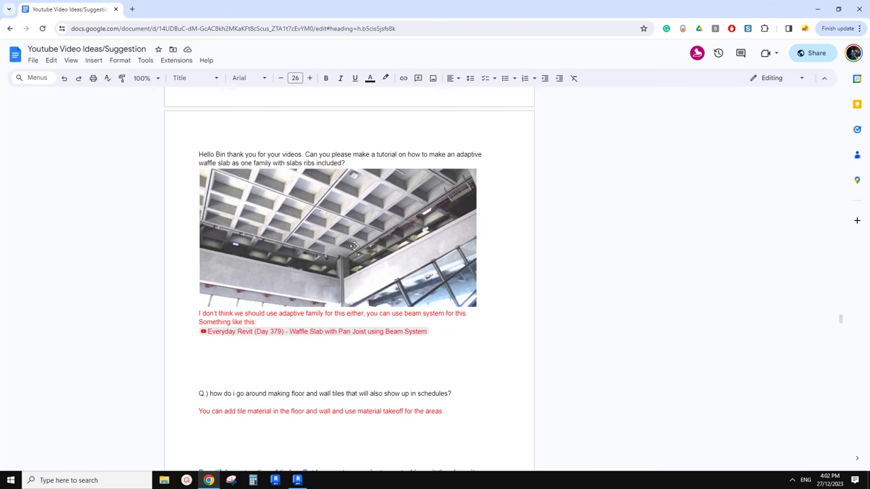
{"action": "mouse_move", "coordinate": [320, 333]}
{"action": "scroll", "coordinate": [405, 221], "scroll_direction": "down", "scroll_amount": 1}
{"action": "scroll", "coordinate": [394, 232], "scroll_direction": "up", "scroll_amount": 2}
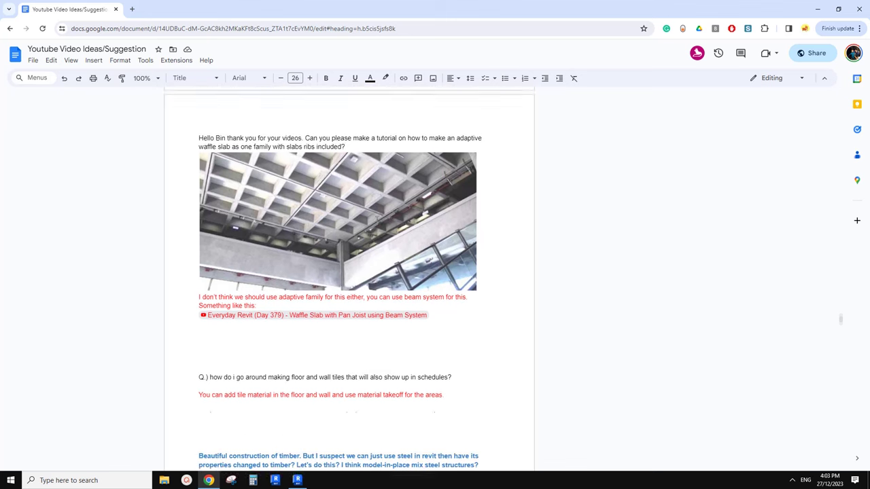
{"action": "scroll", "coordinate": [373, 232], "scroll_direction": "down", "scroll_amount": 1}
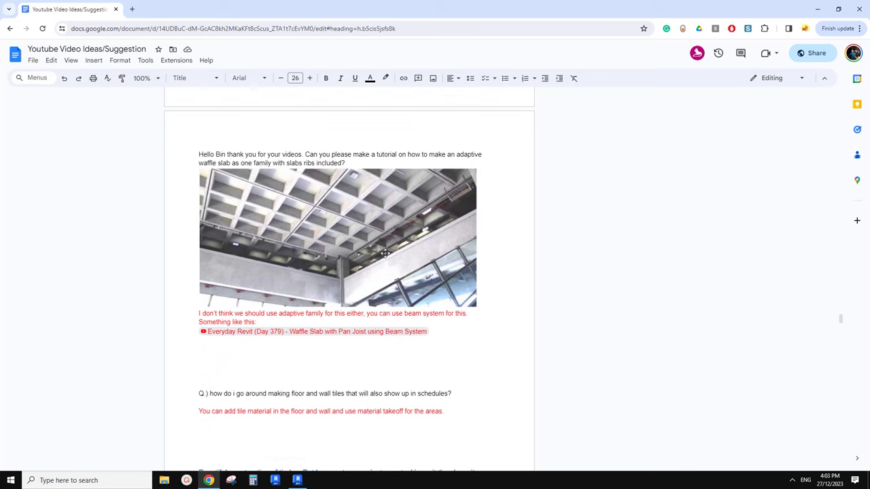
{"action": "scroll", "coordinate": [329, 278], "scroll_direction": "down", "scroll_amount": 2}
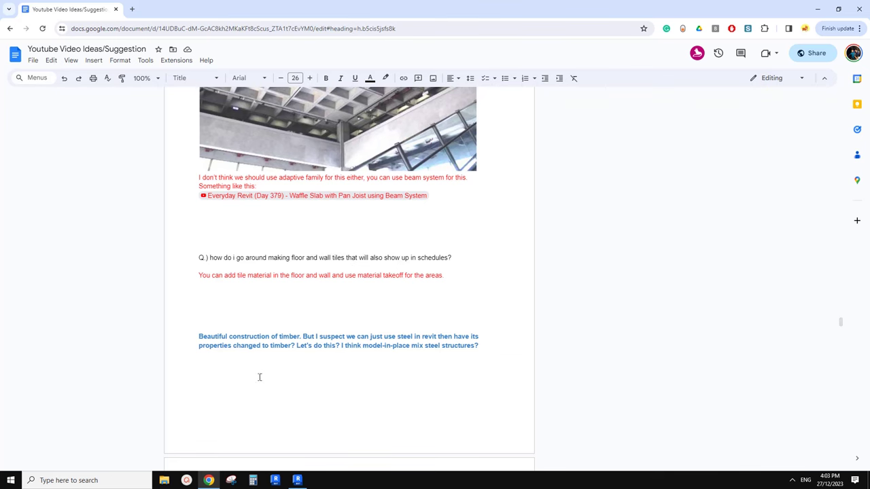
Step: Switch to Revit and create a new project from the Architectural Template
{"action": "left_click", "coordinate": [297, 480]}
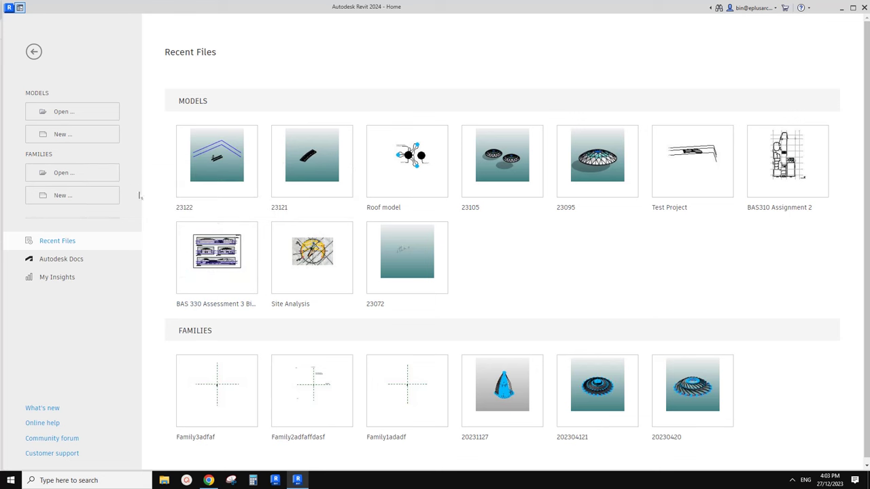
{"action": "left_click", "coordinate": [61, 135]}
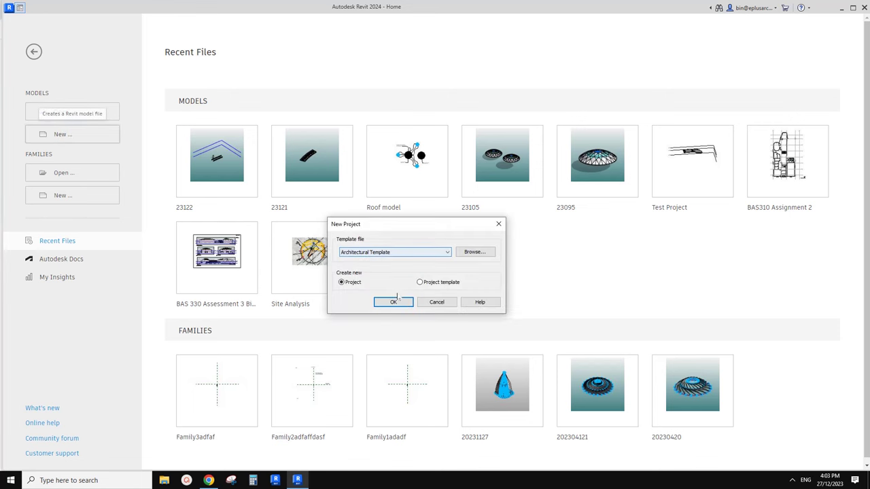
{"action": "left_click_drag", "start_coordinate": [401, 229], "coordinate": [368, 240]}
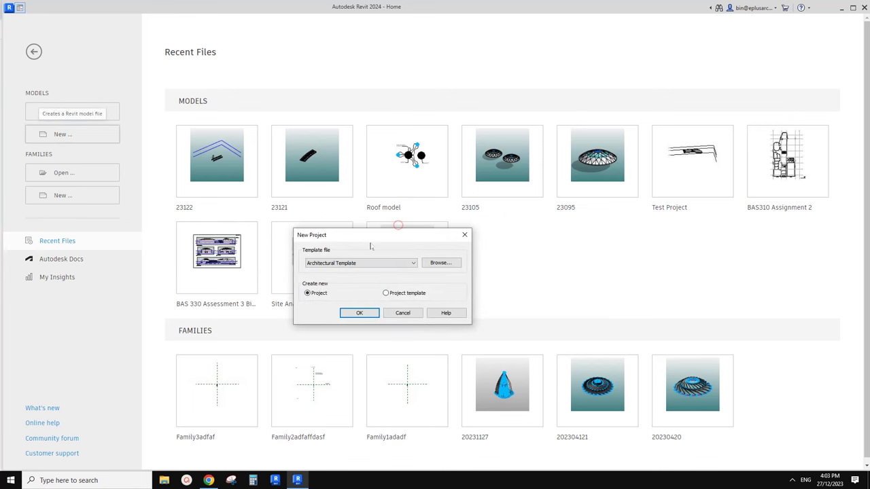
{"action": "left_click", "coordinate": [360, 313]}
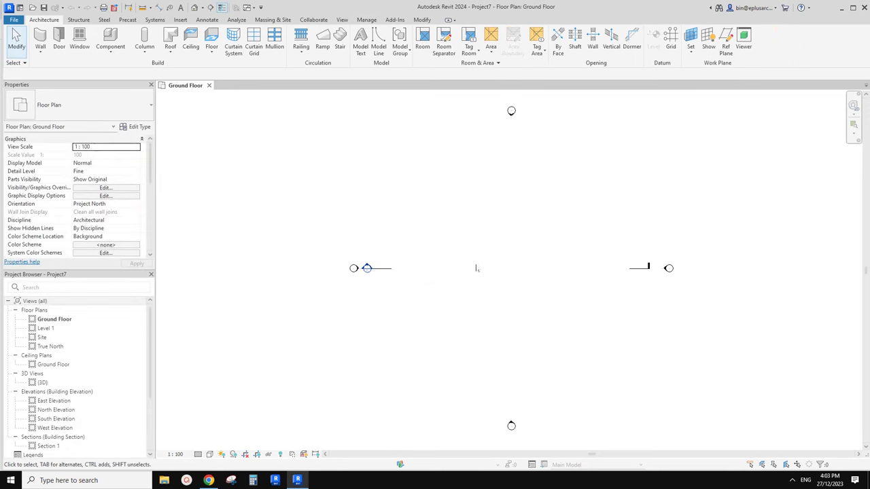
Step: Start the Wall tool with the Generic 200mm Wall type and duplicate it as a type named "new"
{"action": "middle_click_drag", "start_coordinate": [499, 270], "coordinate": [480, 264]}
{"action": "middle_click_drag", "start_coordinate": [407, 197], "coordinate": [388, 189]}
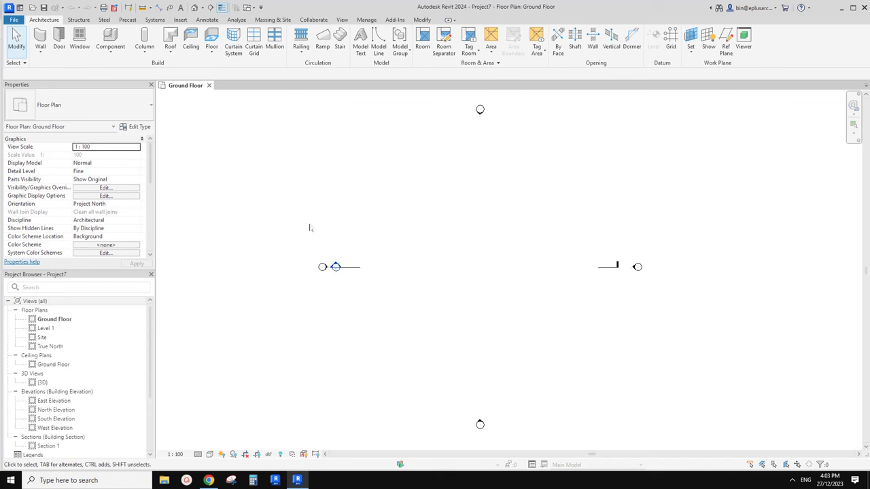
{"action": "middle_click_drag", "start_coordinate": [309, 227], "coordinate": [403, 234]}
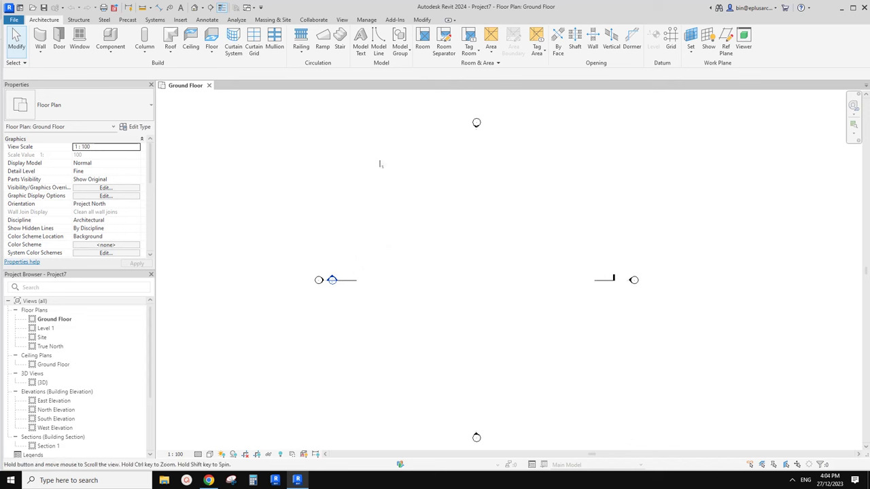
{"action": "key", "text": "w"}
{"action": "key", "text": "a"}
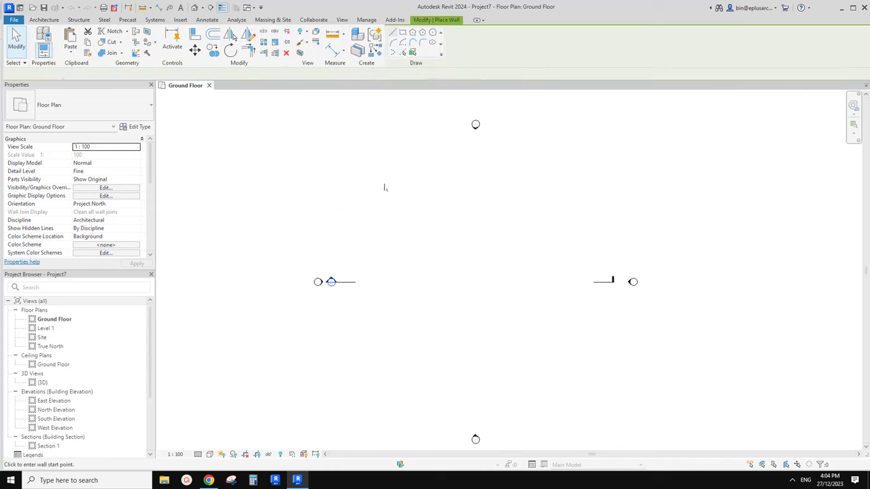
{"action": "left_click", "coordinate": [102, 107]}
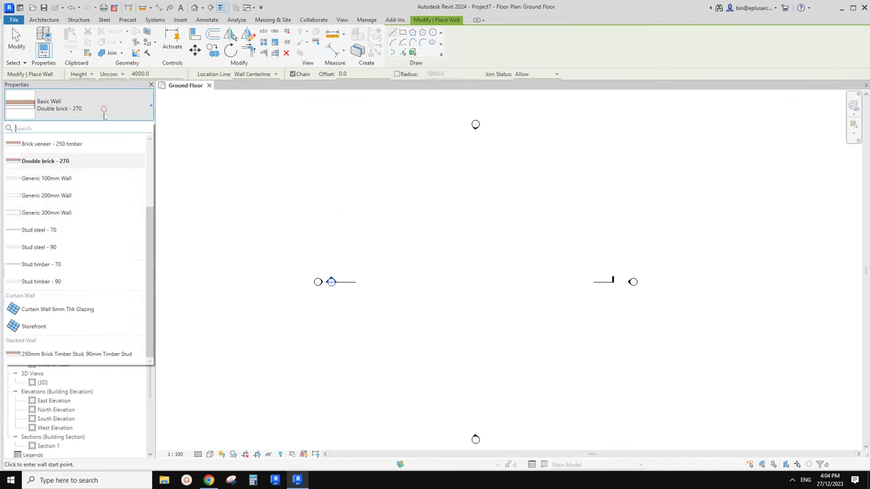
{"action": "left_click", "coordinate": [58, 195]}
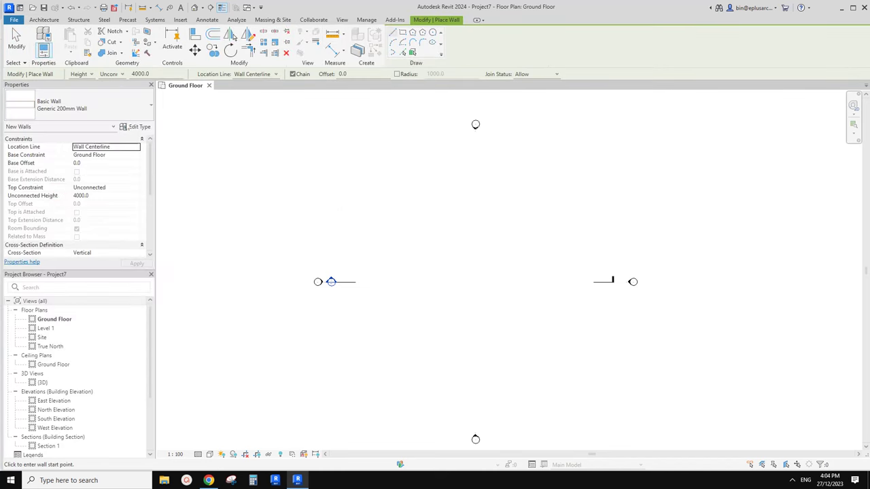
{"action": "left_click", "coordinate": [133, 127]}
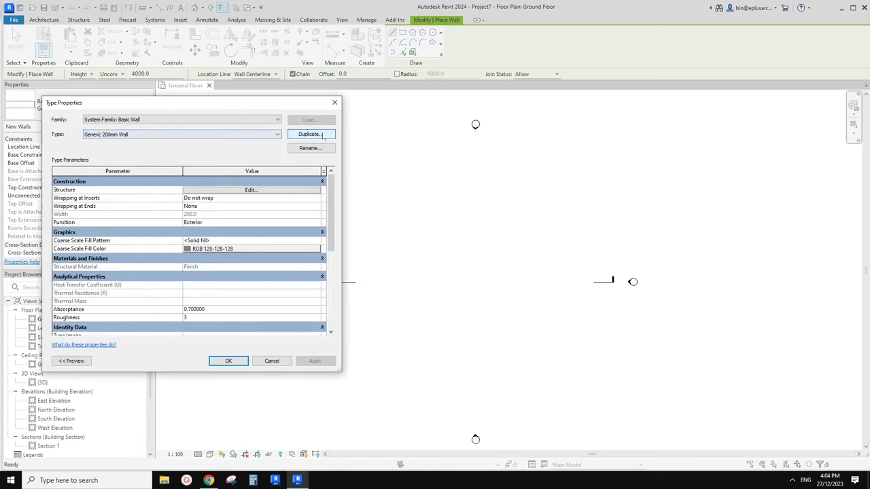
{"action": "left_click", "coordinate": [310, 134]}
{"action": "type", "text": "new"}
{"action": "key", "text": "Return"}
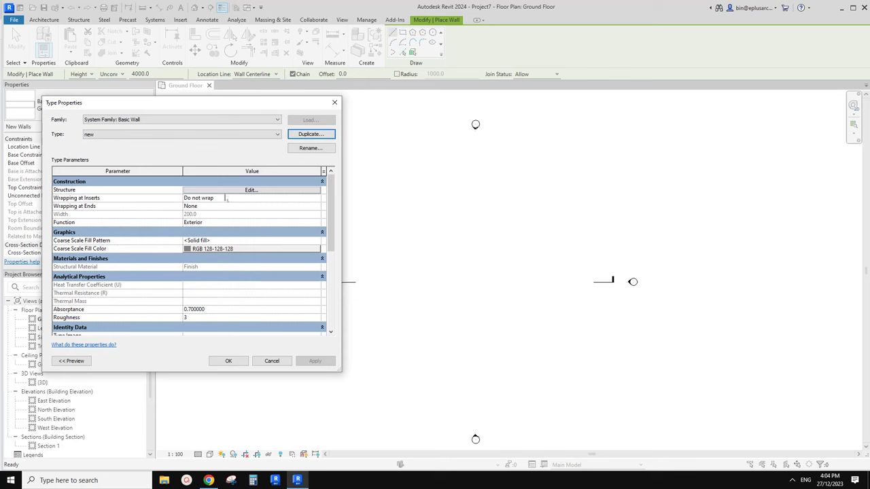
Step: Edit the new wall type's structure and assign the Concrete, Precast material to its structural layer
{"action": "left_click", "coordinate": [233, 190]}
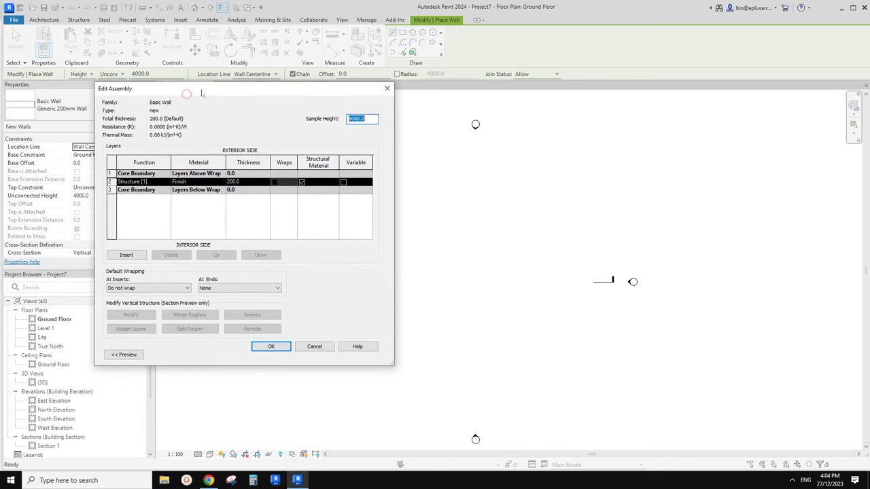
{"action": "left_click", "coordinate": [192, 197]}
{"action": "left_click", "coordinate": [106, 193]}
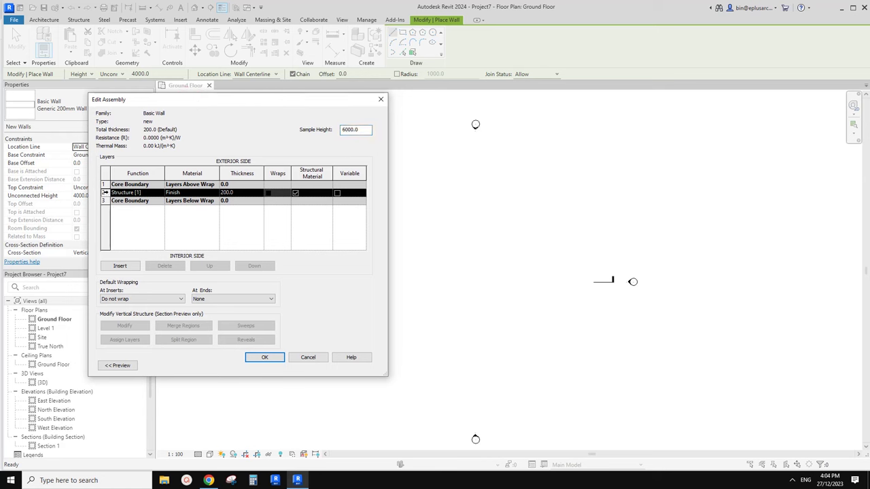
{"action": "left_click", "coordinate": [190, 193]}
{"action": "left_click", "coordinate": [214, 193]}
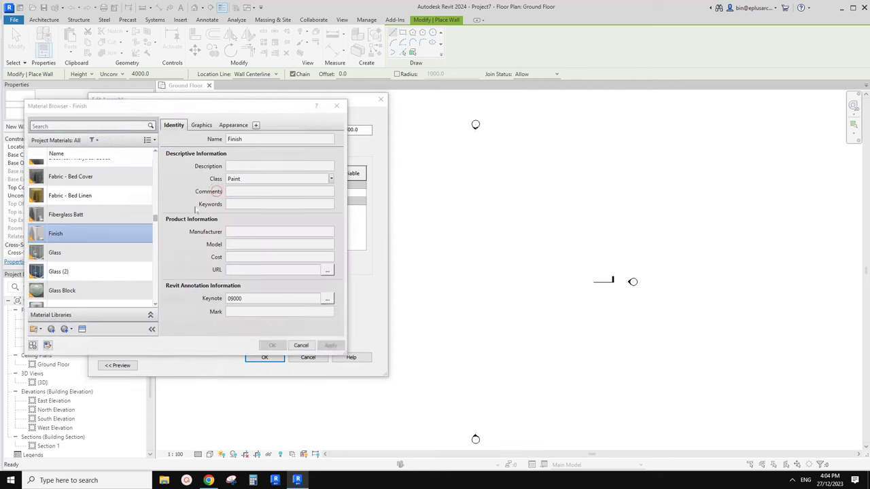
{"action": "left_click", "coordinate": [103, 126]}
{"action": "type", "text": "concrete"}
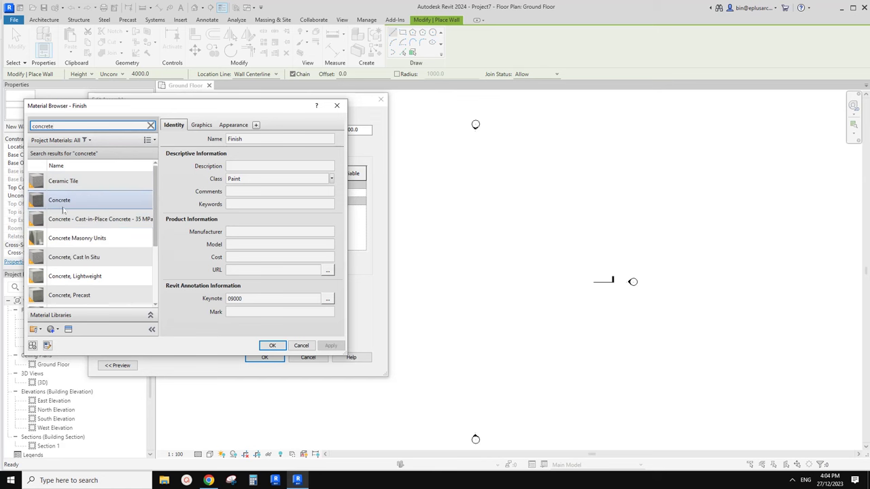
{"action": "left_click", "coordinate": [82, 295]}
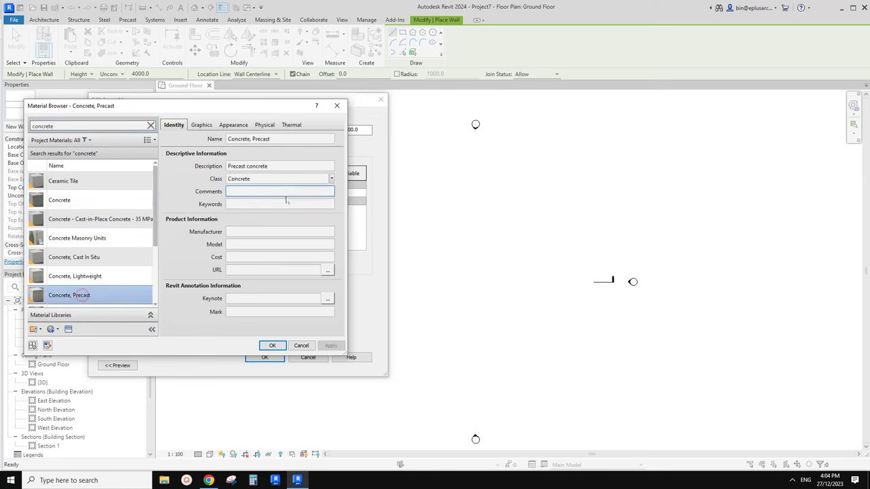
{"action": "left_click", "coordinate": [272, 346]}
Step: Insert a layer on the exterior side, outside the core boundary, and set its function to Finish 1 [4]
{"action": "left_click", "coordinate": [104, 193]}
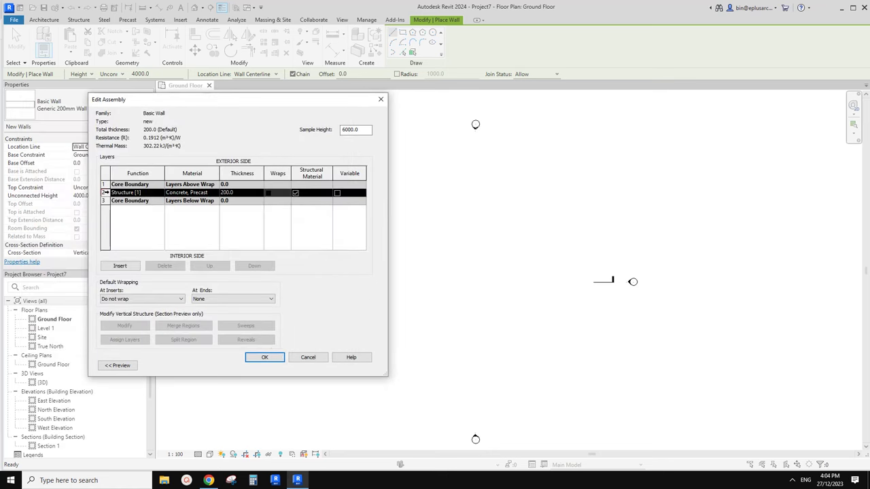
{"action": "left_click", "coordinate": [124, 267]}
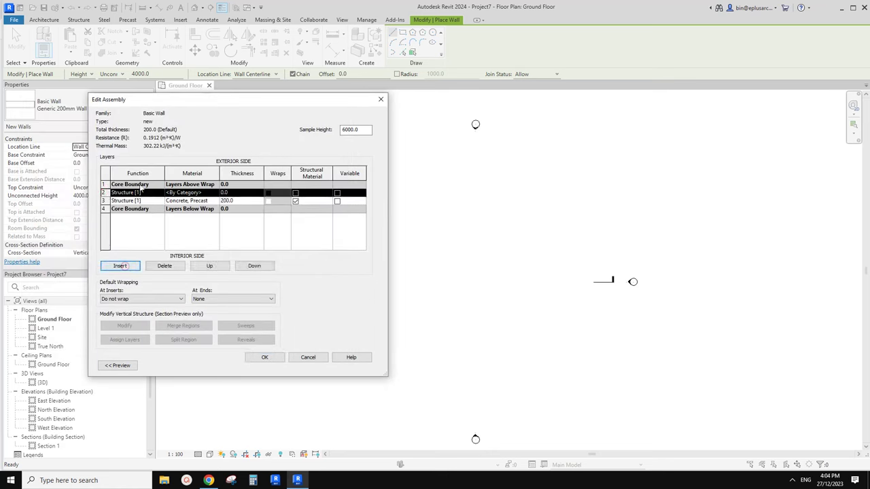
{"action": "left_click", "coordinate": [217, 267]}
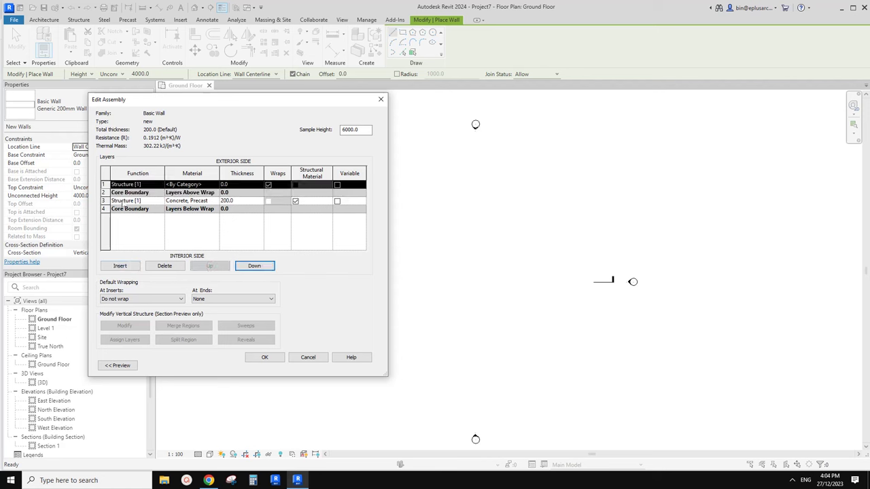
{"action": "left_click", "coordinate": [147, 185]}
{"action": "left_click", "coordinate": [159, 184]}
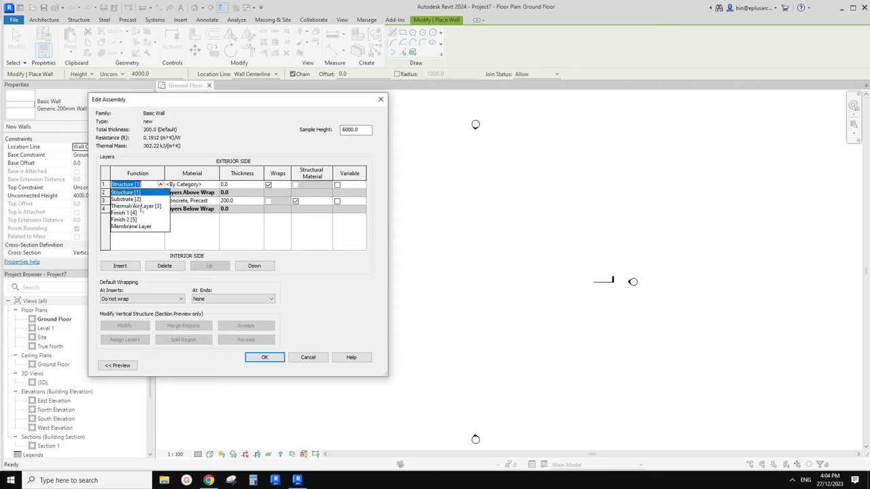
{"action": "left_click", "coordinate": [127, 213]}
{"action": "left_click", "coordinate": [140, 184]}
{"action": "left_click", "coordinate": [160, 185]}
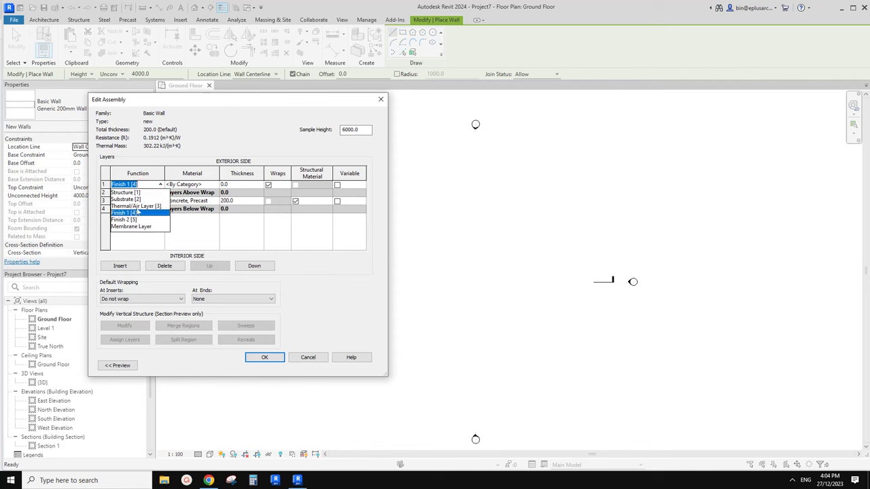
{"action": "left_click", "coordinate": [146, 184]}
Step: Assign Ceramic Tile to the exterior finish layer, set its thickness to 10 mm, and apply the wall type changes
{"action": "left_click", "coordinate": [193, 184]}
{"action": "left_click", "coordinate": [215, 184]}
{"action": "left_click", "coordinate": [102, 126]}
{"action": "type", "text": "tile"}
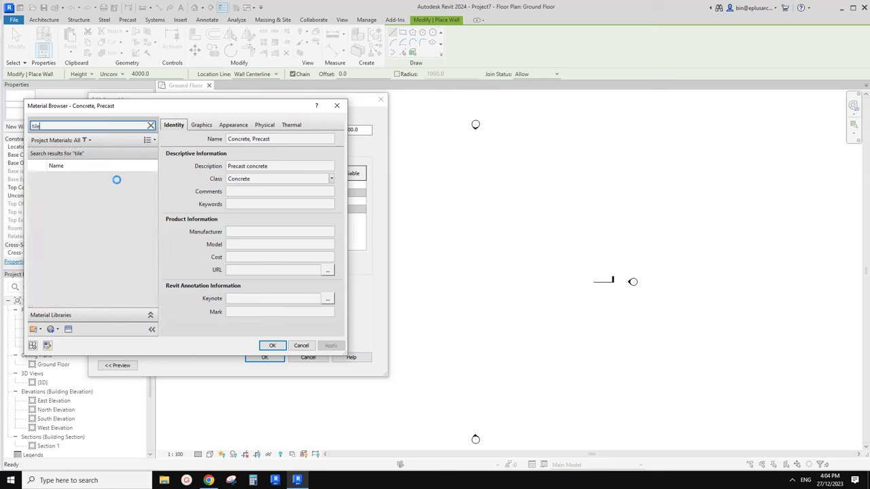
{"action": "left_click", "coordinate": [56, 240]}
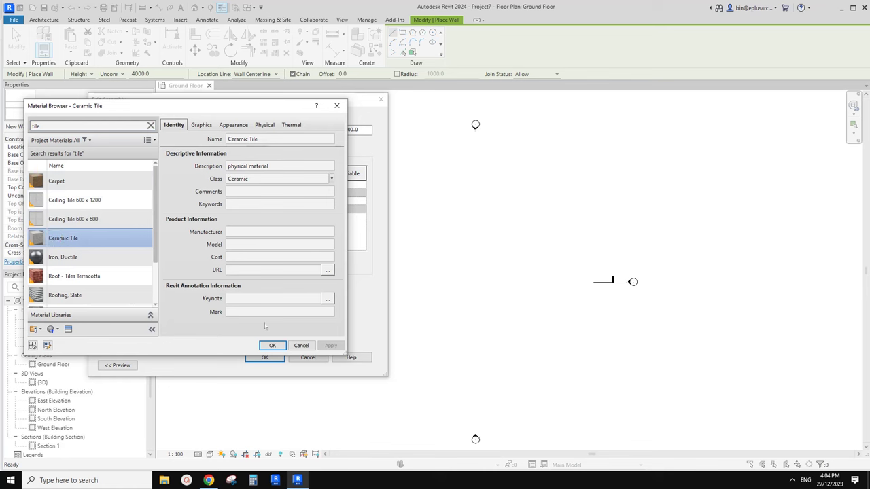
{"action": "left_click", "coordinate": [272, 346]}
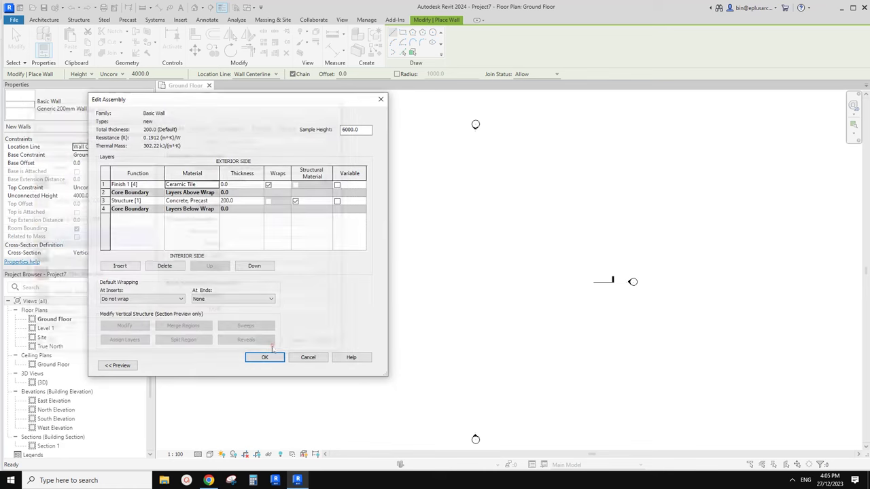
{"action": "left_click", "coordinate": [240, 184]}
{"action": "type", "text": "10"}
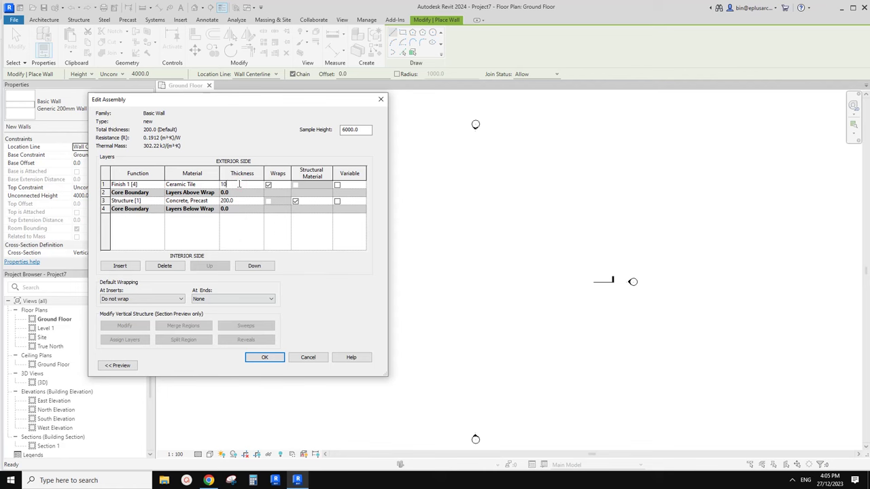
{"action": "left_click", "coordinate": [273, 353]}
{"action": "left_click", "coordinate": [276, 360]}
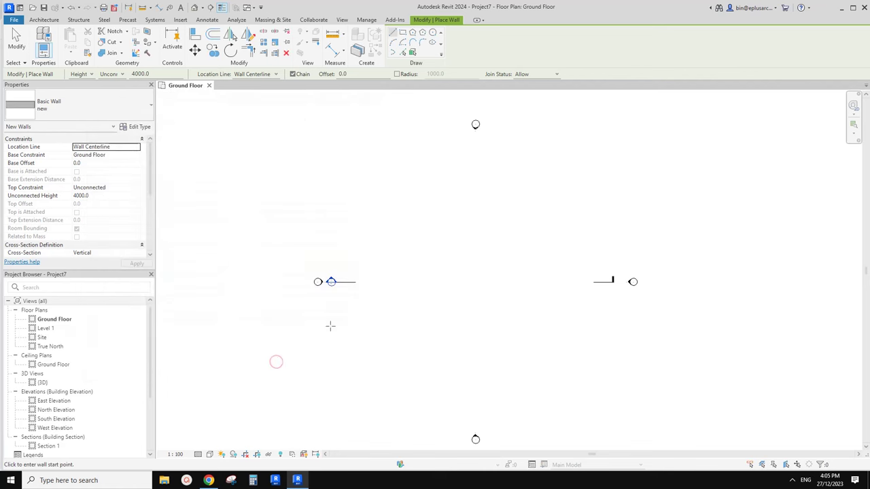
Step: Draw a rectangular enclosure of "new" walls, about 13790 by 9790 mm, between the elevation markers on the Ground Floor plan
{"action": "left_click", "coordinate": [381, 224]}
{"action": "left_click", "coordinate": [468, 285]}
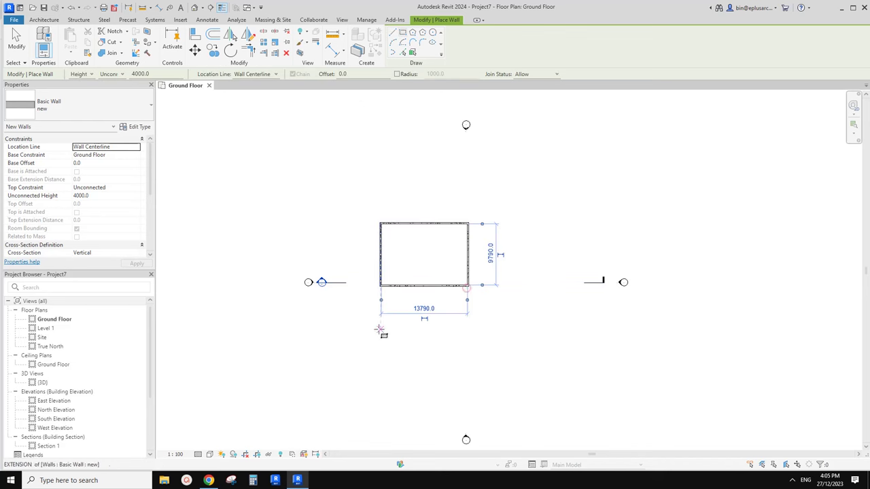
Step: End wall placement and open the default 3D view to show the wall enclosure from above
{"action": "key", "text": "Escape"}
{"action": "key", "text": "Escape"}
{"action": "scroll", "coordinate": [411, 244], "scroll_direction": "up", "scroll_amount": 2}
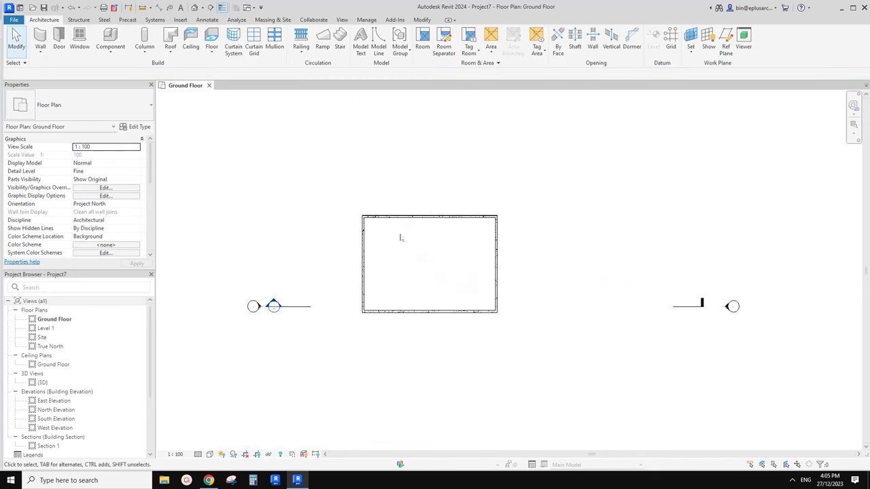
{"action": "left_click", "coordinate": [195, 7]}
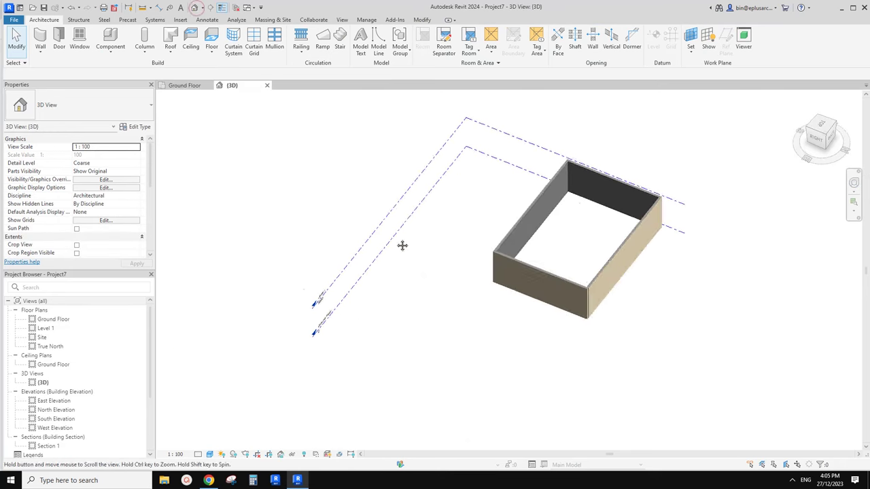
{"action": "scroll", "coordinate": [493, 268], "scroll_direction": "up", "scroll_amount": 3}
{"action": "middle_click_drag", "start_coordinate": [493, 268], "coordinate": [462, 205], "text": "shift"}
{"action": "left_click", "coordinate": [545, 297]}
{"action": "middle_click_drag", "start_coordinate": [545, 296], "coordinate": [424, 251], "text": "shift"}
{"action": "left_click", "coordinate": [442, 271]}
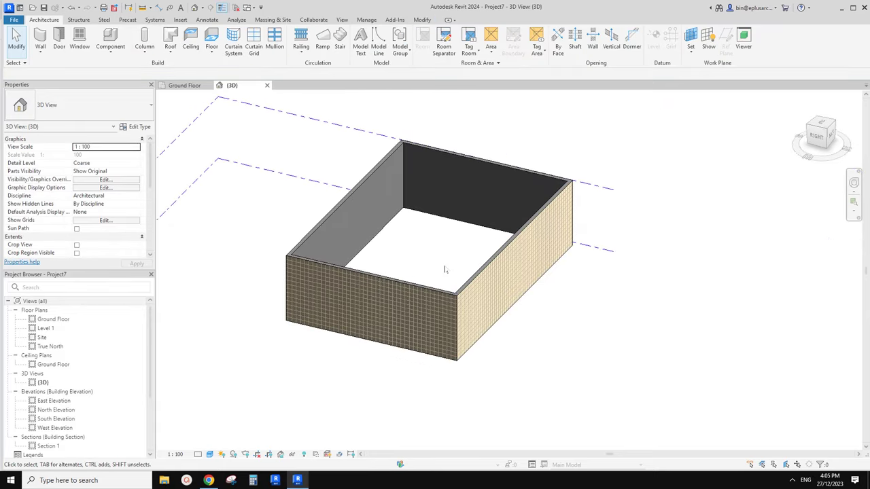
Step: Flip all four connected walls of the enclosure so their ceramic tile finish faces the interior
{"action": "key", "text": "Tab"}
{"action": "left_click", "coordinate": [408, 301]}
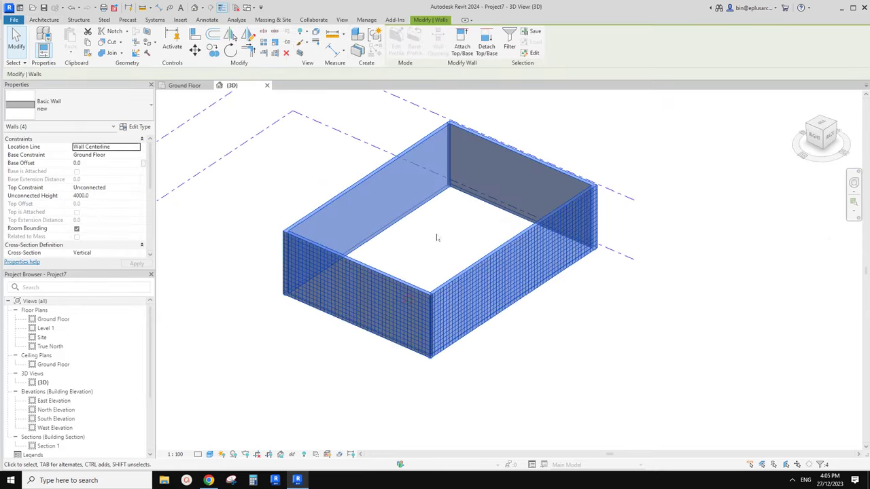
{"action": "middle_click_drag", "start_coordinate": [408, 300], "coordinate": [401, 300], "text": "shift"}
{"action": "left_click", "coordinate": [291, 185]}
{"action": "key", "text": "Tab"}
{"action": "left_click", "coordinate": [356, 292]}
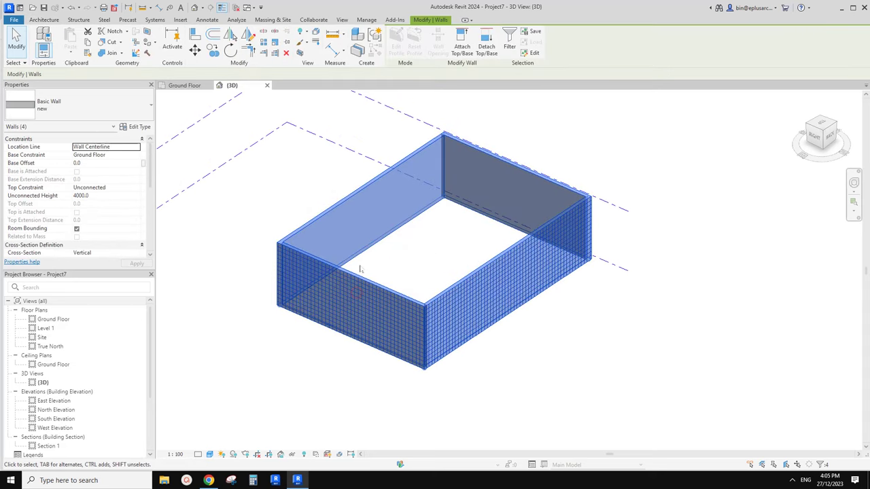
{"action": "left_click", "coordinate": [359, 267]}
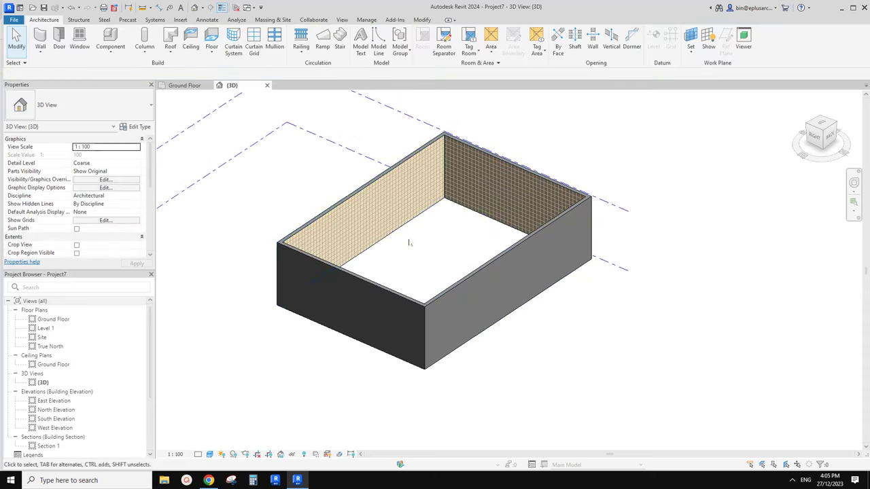
{"action": "left_click", "coordinate": [385, 234]}
{"action": "middle_click_drag", "start_coordinate": [384, 234], "coordinate": [467, 271], "text": "shift"}
{"action": "left_click", "coordinate": [393, 235]}
{"action": "scroll", "coordinate": [466, 271], "scroll_direction": "up", "scroll_amount": 2}
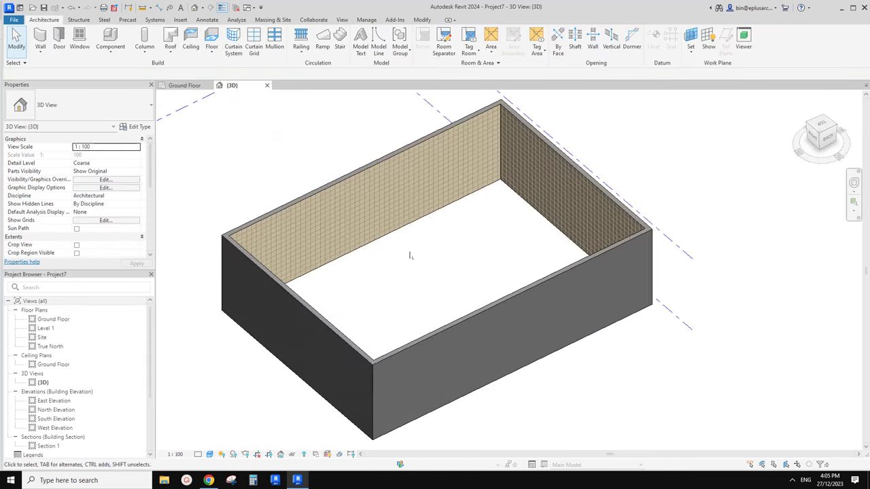
Step: Start an architectural floor and duplicate the Generic 150mm floor type as "new"
{"action": "left_click", "coordinate": [212, 38]}
{"action": "left_click", "coordinate": [53, 113]}
{"action": "left_click", "coordinate": [75, 107]}
{"action": "left_click", "coordinate": [136, 129]}
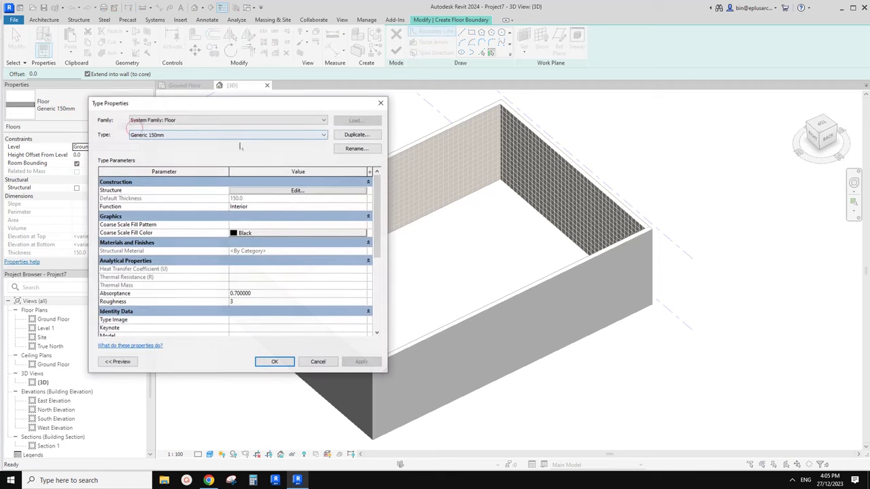
{"action": "left_click", "coordinate": [352, 135]}
{"action": "type", "text": "new"}
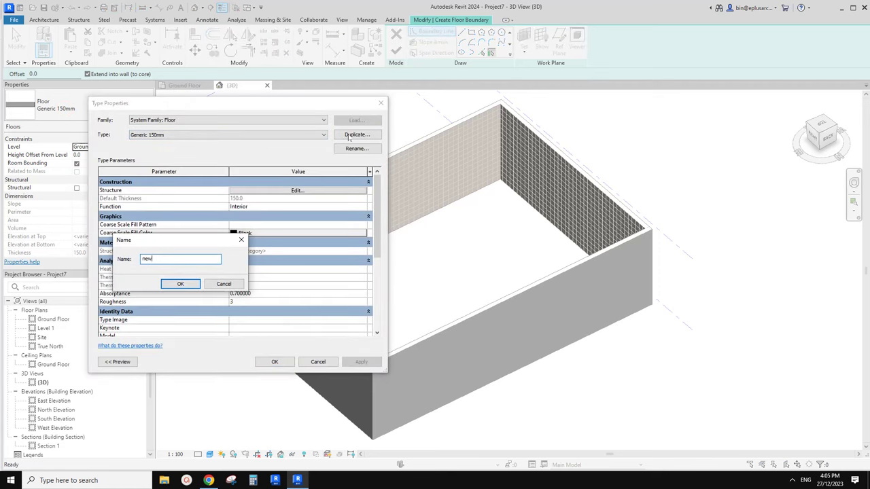
{"action": "key", "text": "Return"}
Step: Edit the new floor type's structure and assign Concrete, Cast In Situ to its structural layer
{"action": "left_click", "coordinate": [297, 191]}
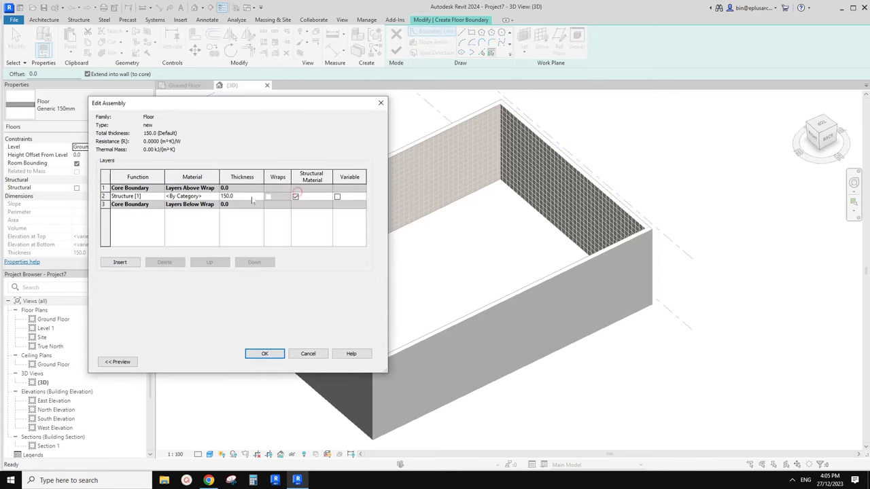
{"action": "left_click", "coordinate": [204, 197]}
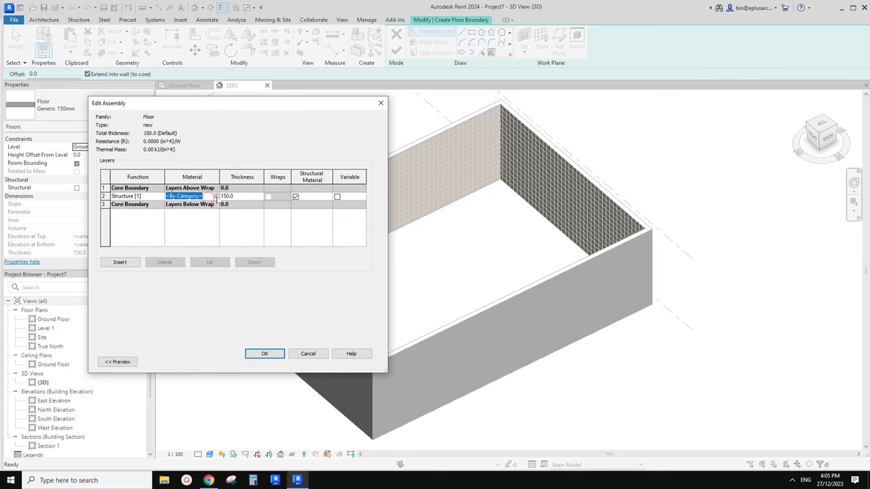
{"action": "left_click", "coordinate": [216, 196]}
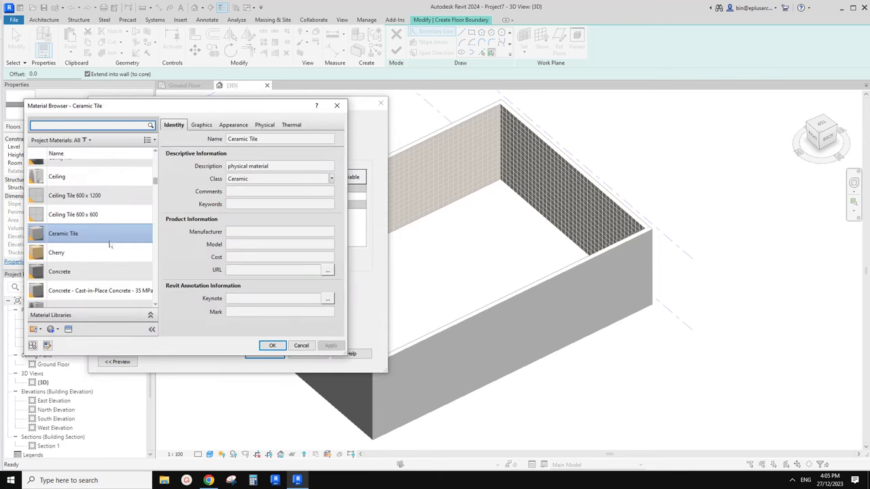
{"action": "scroll", "coordinate": [111, 250], "scroll_direction": "down", "scroll_amount": 1}
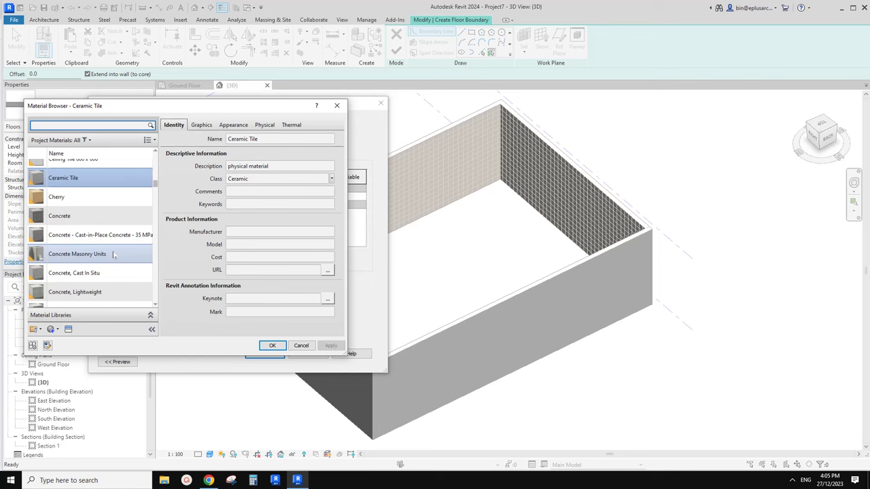
{"action": "left_click", "coordinate": [102, 272]}
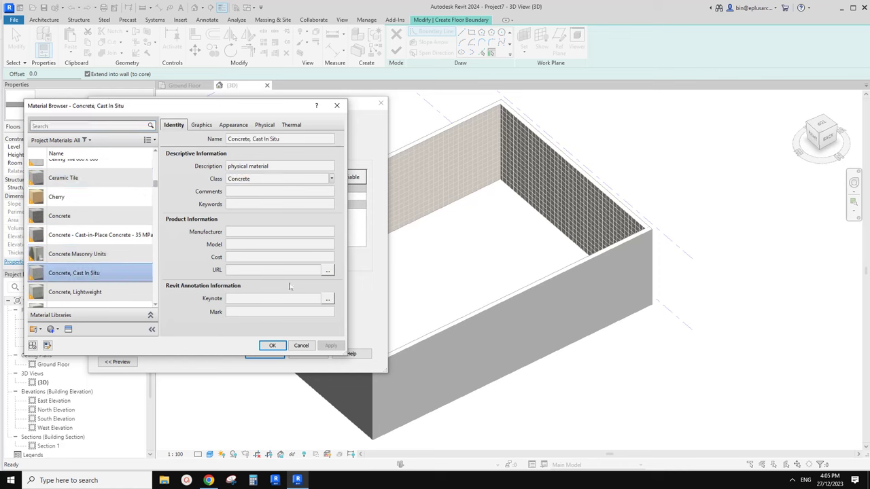
{"action": "left_click", "coordinate": [272, 345]}
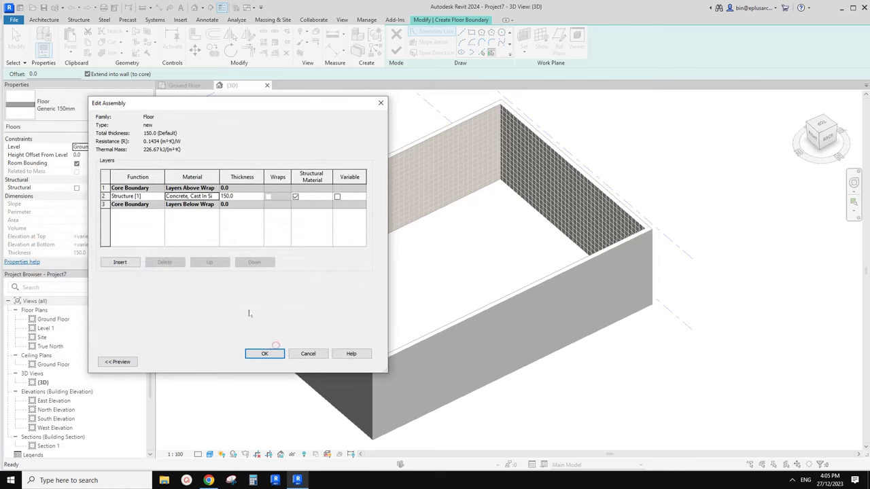
Step: Insert a floor layer above the upper core boundary and set its function to Finish 1 [4]
{"action": "left_click", "coordinate": [104, 196]}
{"action": "left_click", "coordinate": [120, 263]}
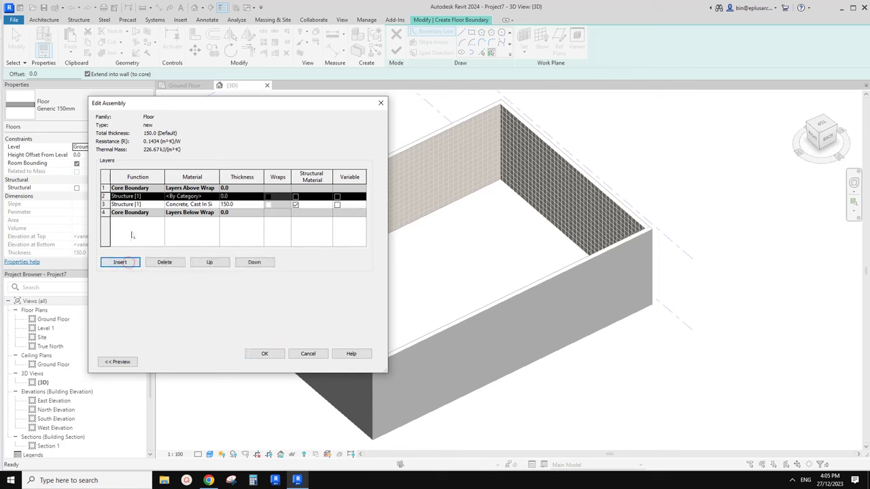
{"action": "left_click", "coordinate": [210, 262]}
{"action": "left_click", "coordinate": [159, 188]}
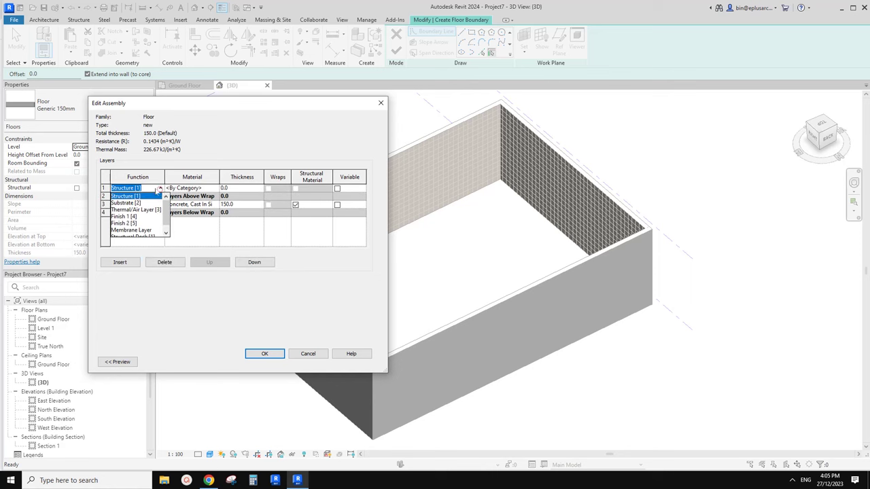
{"action": "left_click", "coordinate": [126, 217]}
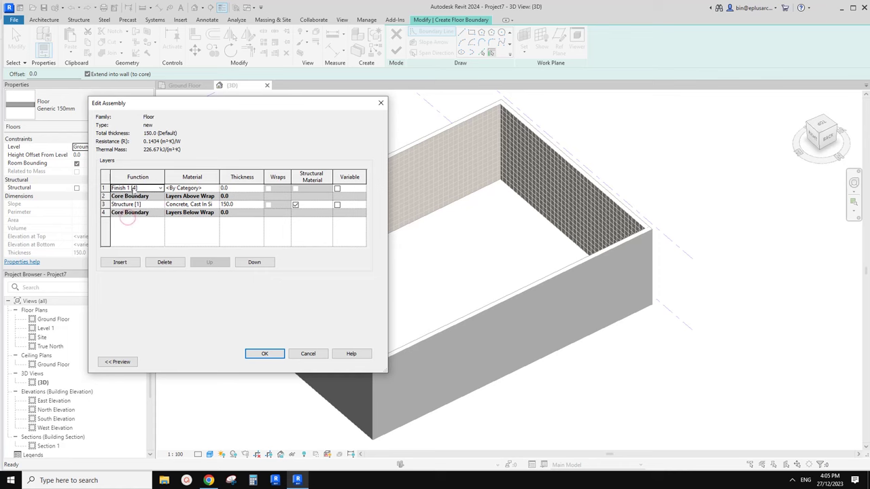
Step: Assign Ceramic Tile to the floor's finish layer, set its thickness to 10 mm, and apply the floor type changes
{"action": "left_click", "coordinate": [187, 189]}
{"action": "left_click", "coordinate": [215, 189]}
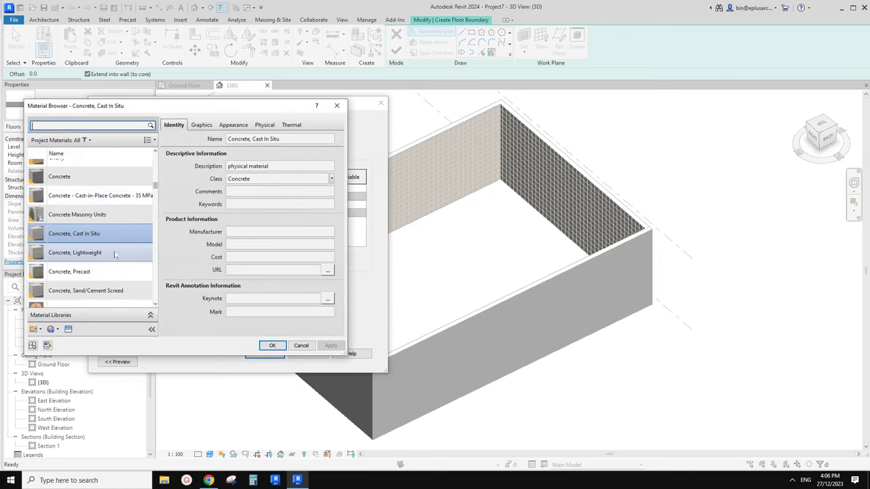
{"action": "scroll", "coordinate": [119, 265], "scroll_direction": "up", "scroll_amount": 1}
{"action": "type", "text": "ti"}
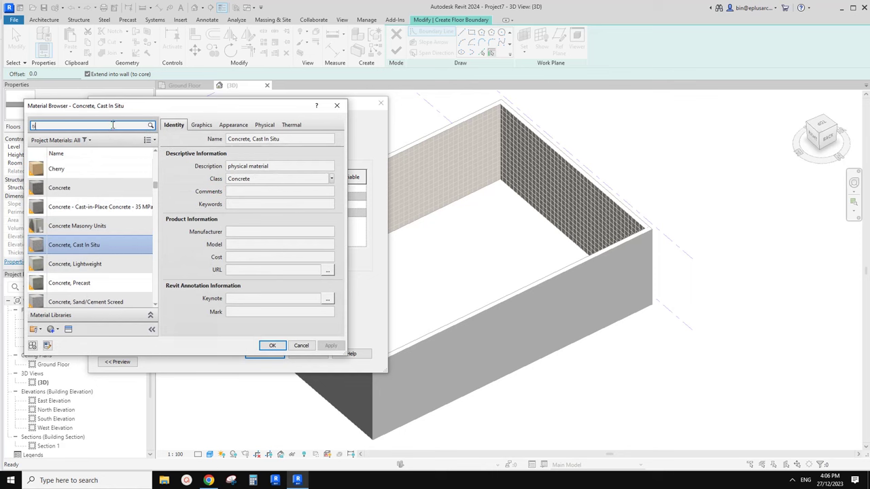
{"action": "left_click", "coordinate": [123, 239]}
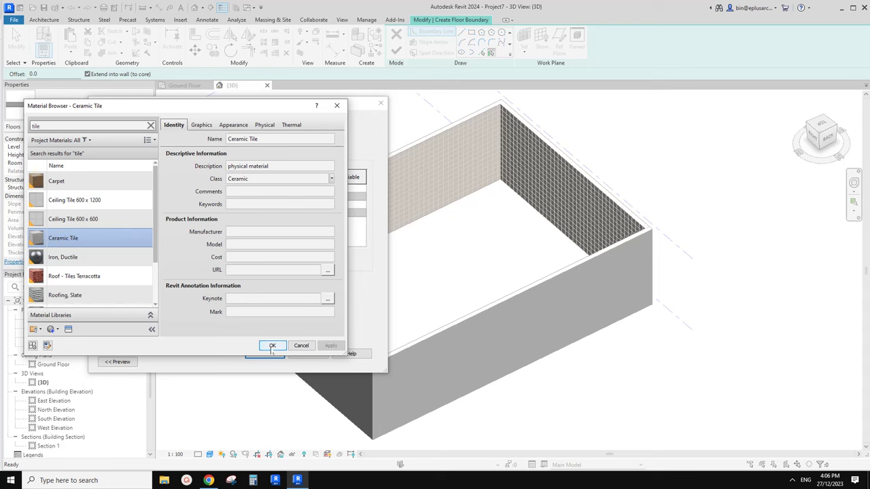
{"action": "left_click", "coordinate": [272, 345]}
{"action": "left_click", "coordinate": [243, 189]}
{"action": "type", "text": "10"}
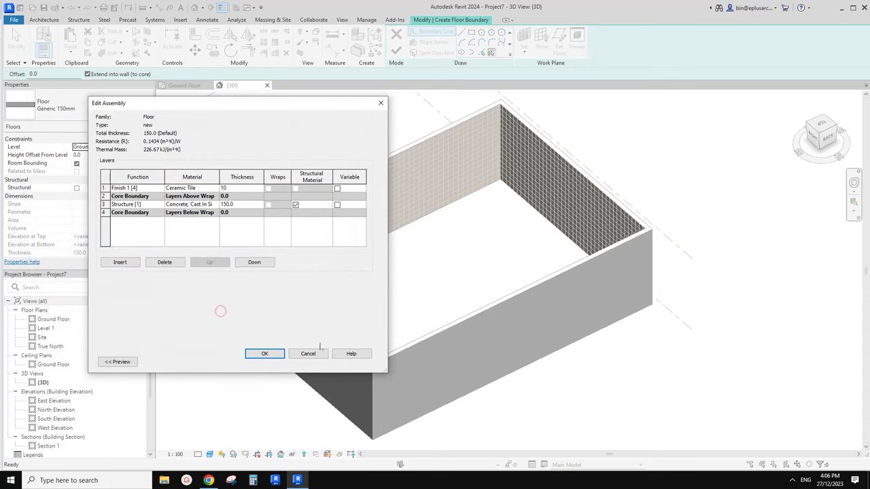
{"action": "left_click", "coordinate": [275, 354]}
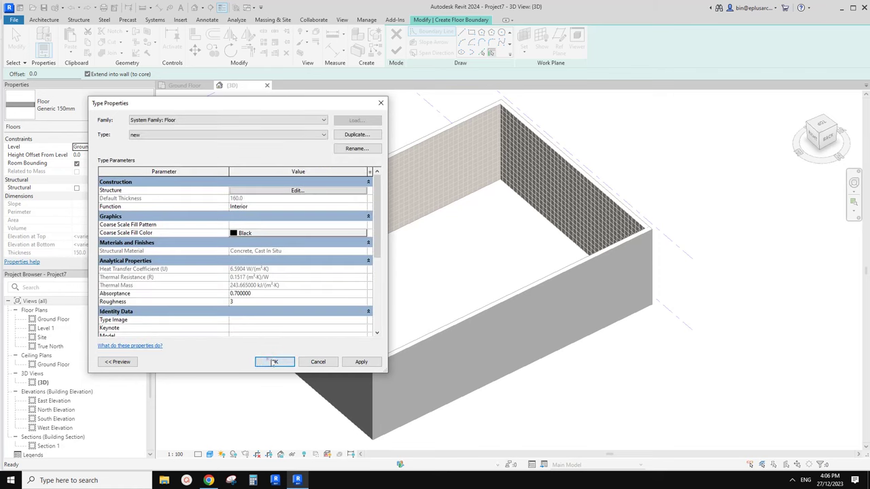
{"action": "left_click", "coordinate": [275, 362]}
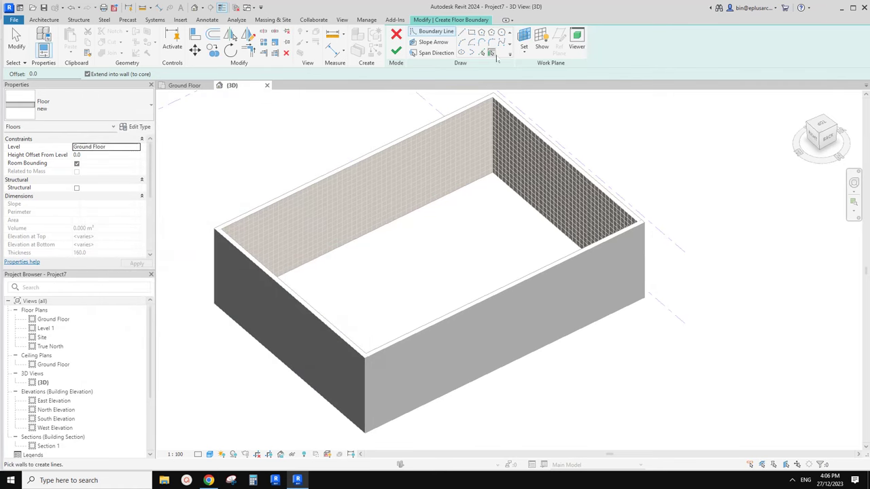
Step: Create the floor boundary from the four enclosure walls and flip its lines to the inner side of the walls
{"action": "left_click", "coordinate": [453, 134]}
{"action": "key", "text": "Escape"}
{"action": "left_click", "coordinate": [353, 237]}
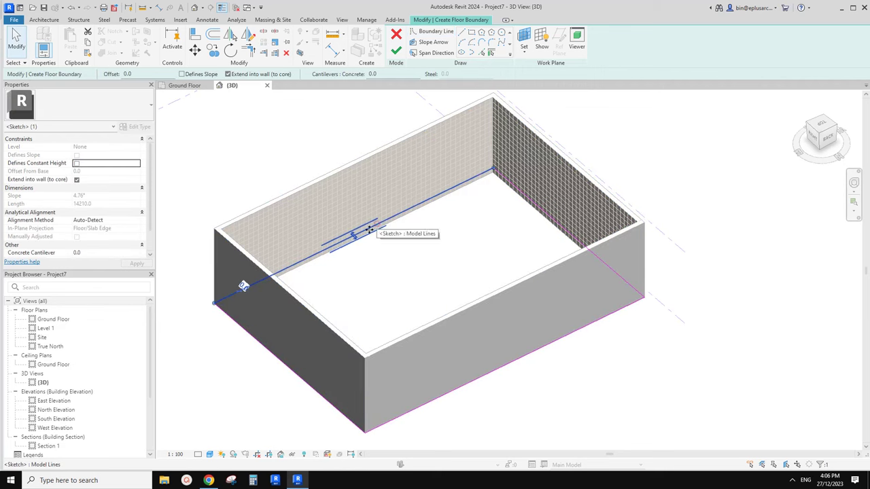
{"action": "scroll", "coordinate": [353, 237], "scroll_direction": "down", "scroll_amount": 1}
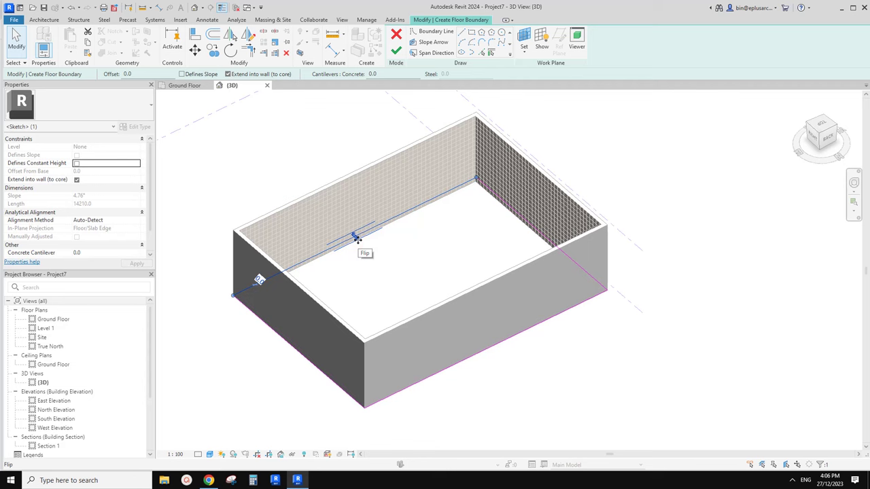
{"action": "left_click", "coordinate": [354, 237]}
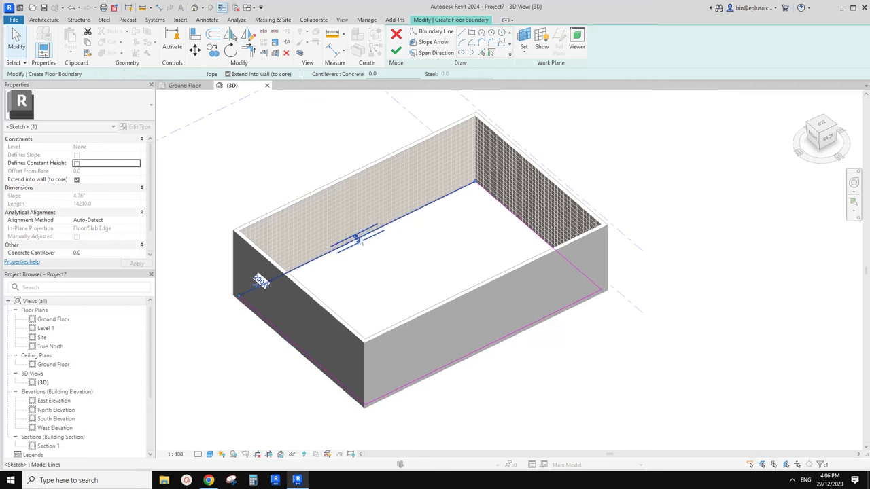
{"action": "scroll", "coordinate": [404, 229], "scroll_direction": "down", "scroll_amount": 1}
{"action": "middle_click_drag", "start_coordinate": [404, 229], "coordinate": [367, 235], "text": "shift"}
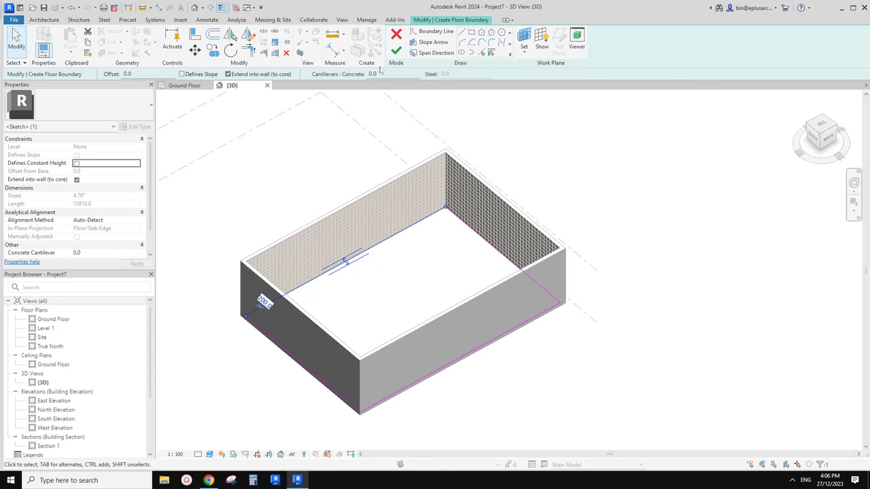
Step: Finish the boundary sketch to create the tiled floor within the wall enclosure, and check the floor and walls
{"action": "left_click", "coordinate": [396, 51]}
{"action": "middle_click_drag", "start_coordinate": [443, 235], "coordinate": [420, 213]}
{"action": "key", "text": "Escape"}
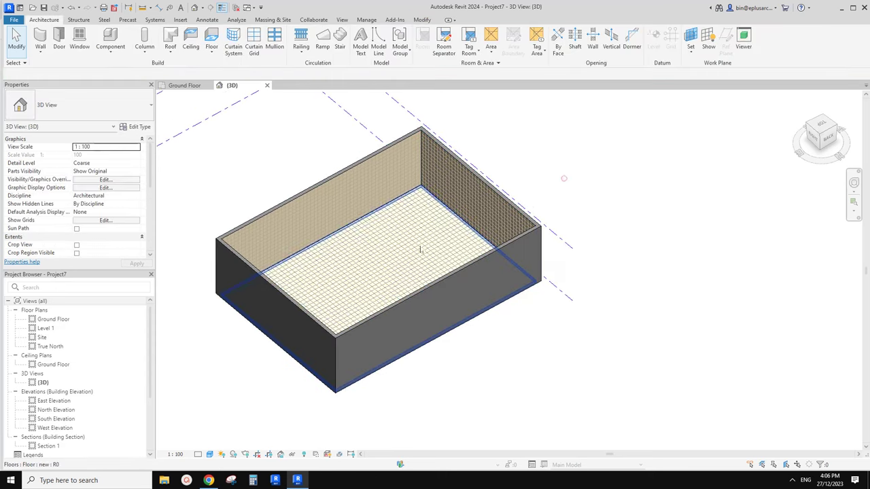
{"action": "left_click", "coordinate": [418, 252]}
{"action": "left_click", "coordinate": [380, 197]}
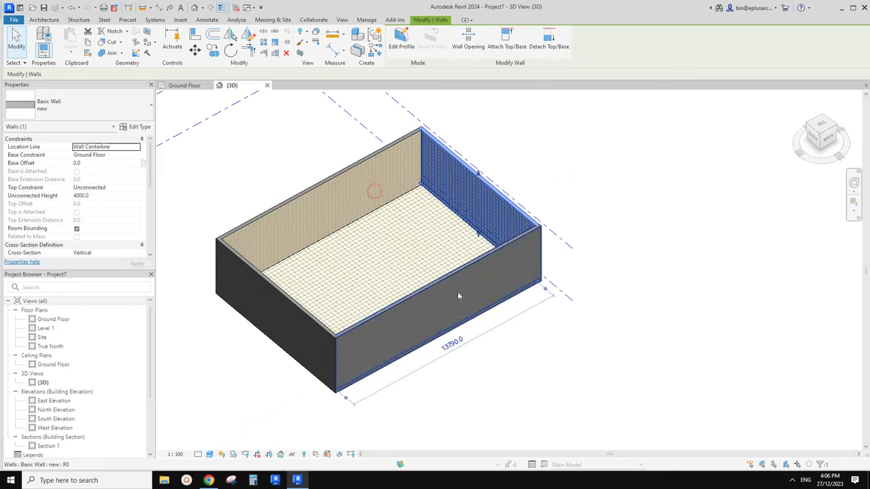
{"action": "middle_click_drag", "start_coordinate": [359, 251], "coordinate": [377, 255], "text": "shift"}
{"action": "key", "text": "Escape"}
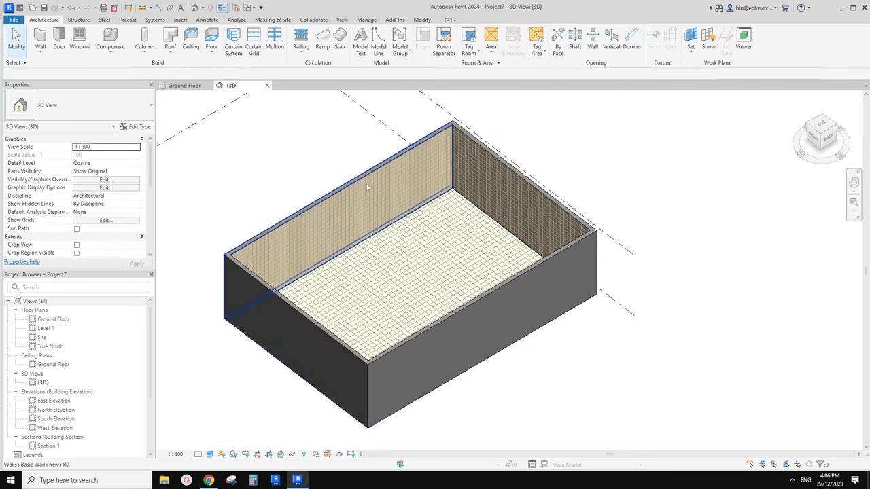
Step: Create a new material takeoff for the <Multi-Category> category in the Existing phase
{"action": "left_click", "coordinate": [341, 20]}
{"action": "left_click", "coordinate": [523, 53]}
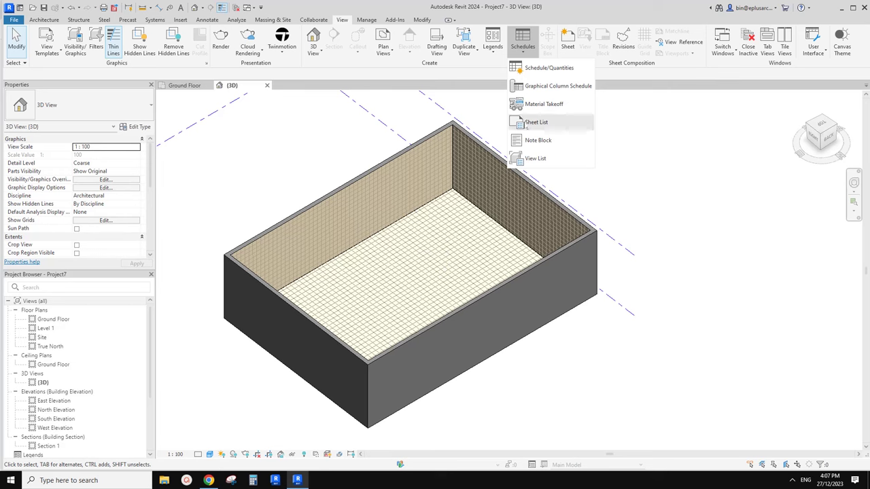
{"action": "left_click", "coordinate": [550, 106]}
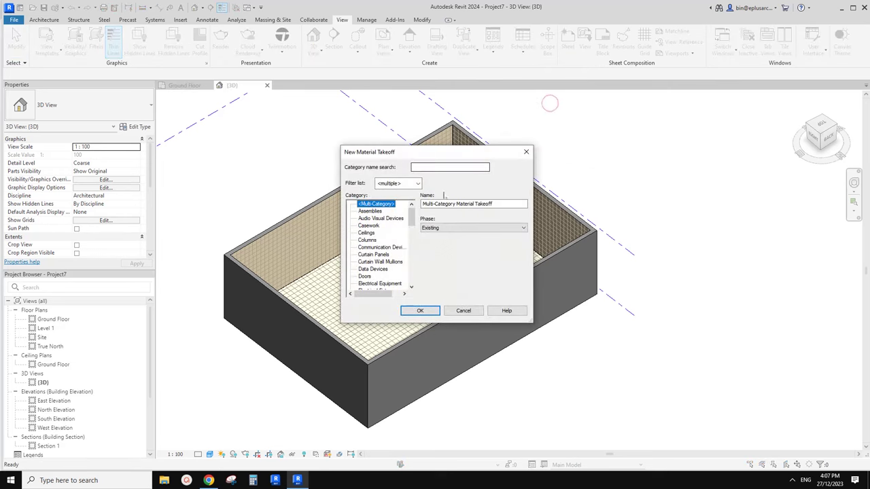
{"action": "left_click_drag", "start_coordinate": [395, 153], "coordinate": [548, 198]}
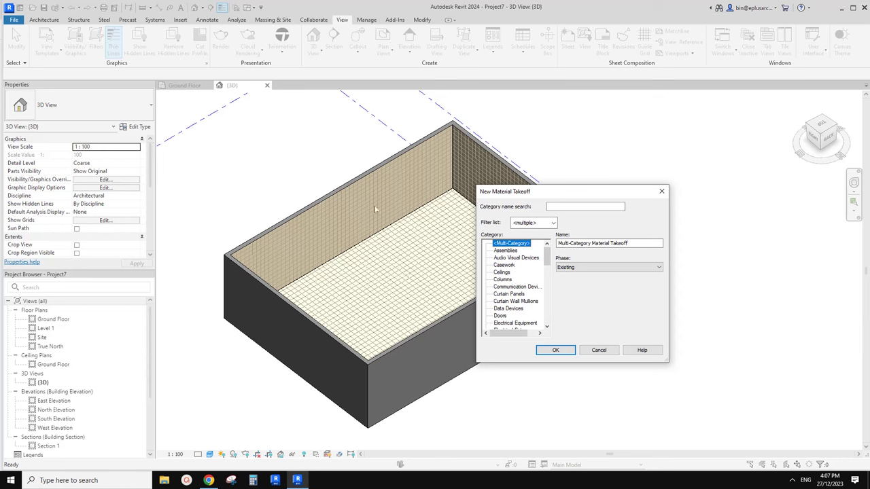
{"action": "left_click_drag", "start_coordinate": [547, 259], "coordinate": [548, 309]}
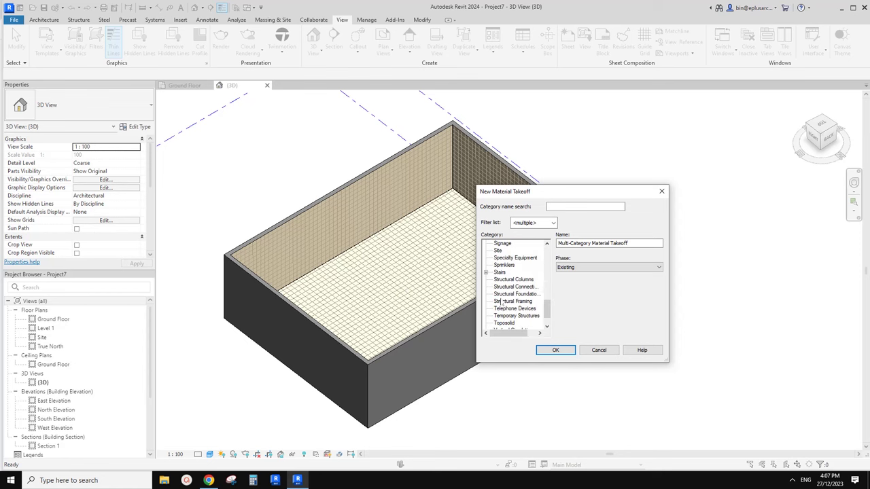
{"action": "scroll", "coordinate": [535, 310], "scroll_direction": "up", "scroll_amount": 15}
{"action": "left_click", "coordinate": [512, 244]}
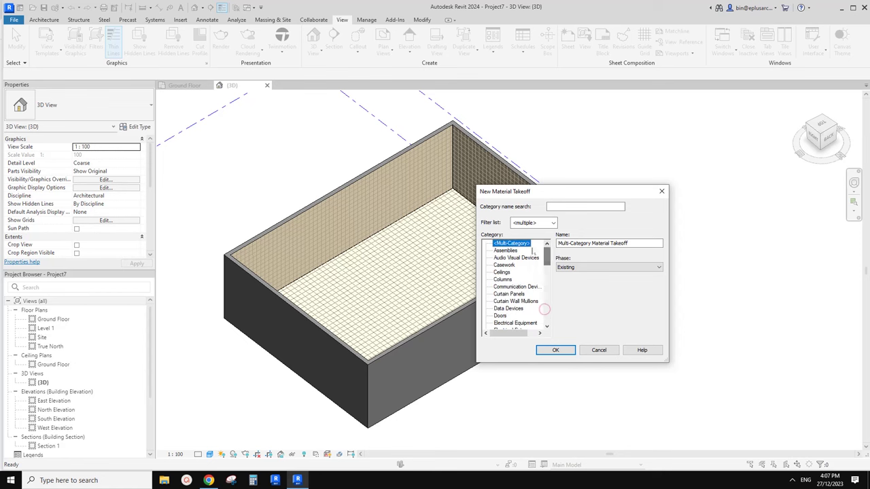
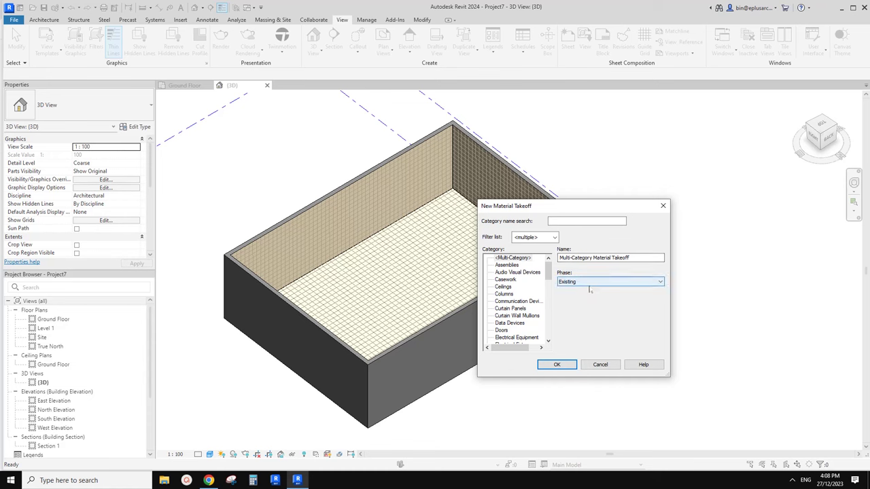
{"action": "left_click", "coordinate": [558, 365]}
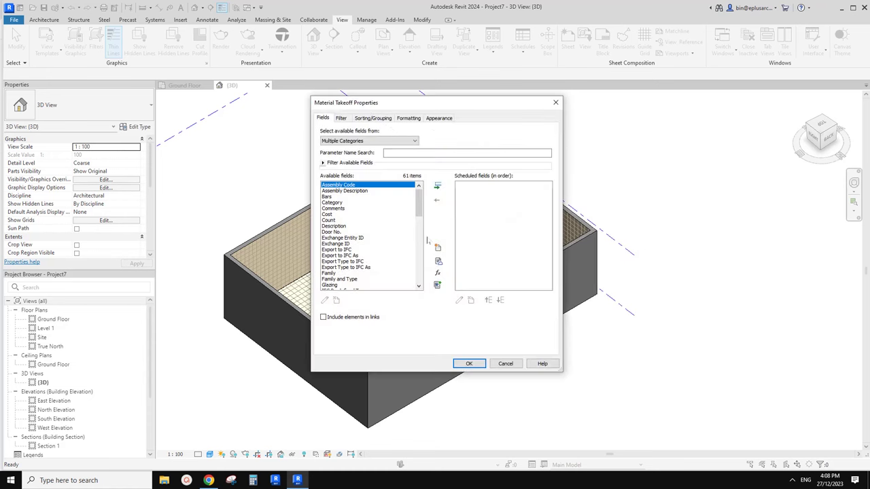
Step: Find Material: Name among the available takeoff fields and add it to the scheduled fields
{"action": "scroll", "coordinate": [421, 205], "scroll_direction": "down", "scroll_amount": 1}
{"action": "scroll", "coordinate": [421, 205], "scroll_direction": "up", "scroll_amount": 1}
{"action": "mouse_move", "coordinate": [421, 211]}
{"action": "left_mouse_down"}
{"action": "mouse_move", "coordinate": [420, 250]}
{"action": "mouse_move", "coordinate": [418, 212]}
{"action": "left_mouse_up"}
{"action": "scroll", "coordinate": [350, 231], "scroll_direction": "down", "scroll_amount": 7}
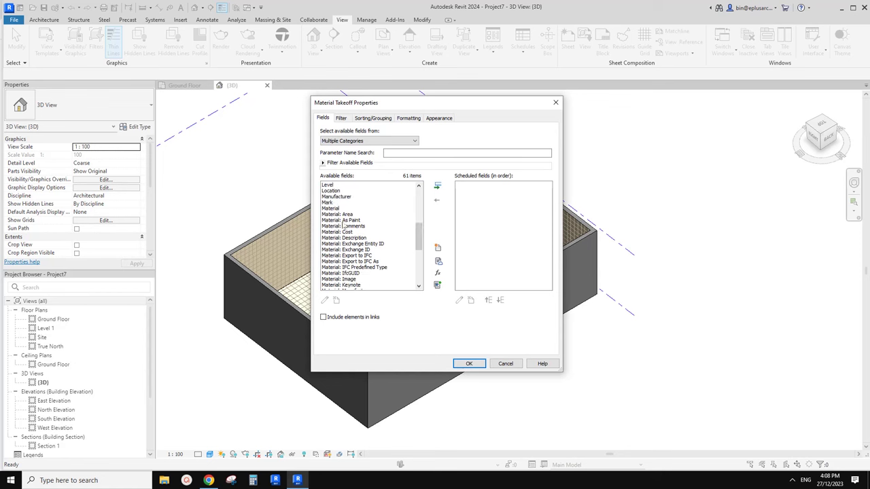
{"action": "left_click", "coordinate": [344, 221]}
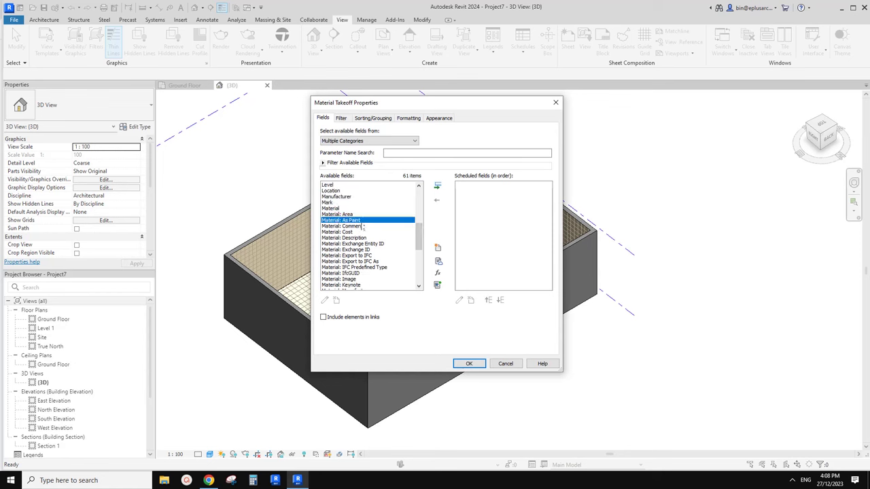
{"action": "scroll", "coordinate": [357, 227], "scroll_direction": "down", "scroll_amount": 2}
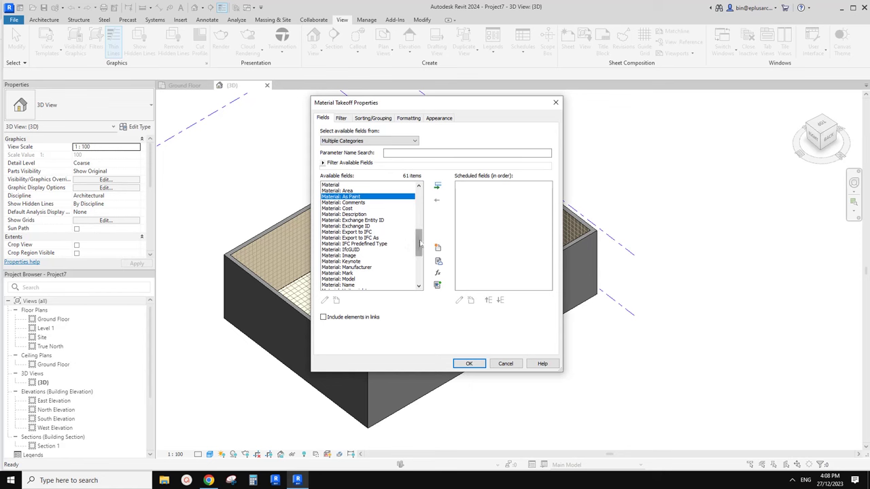
{"action": "mouse_move", "coordinate": [419, 246]}
{"action": "left_mouse_down"}
{"action": "mouse_move", "coordinate": [420, 256]}
{"action": "mouse_move", "coordinate": [422, 239]}
{"action": "mouse_move", "coordinate": [423, 254]}
{"action": "left_mouse_up"}
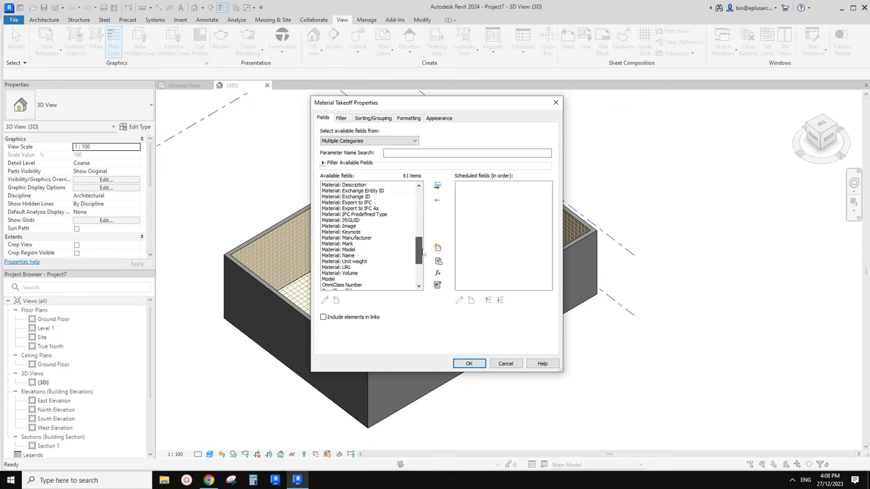
{"action": "left_click", "coordinate": [344, 256]}
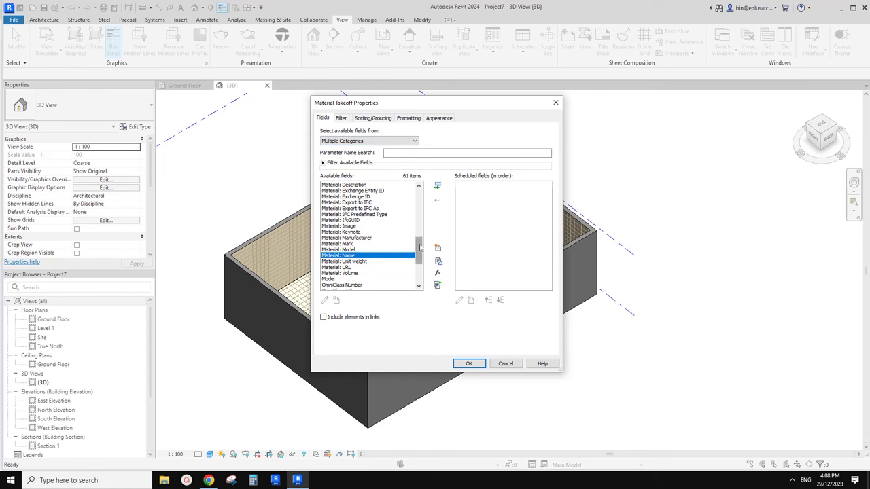
{"action": "left_click_drag", "start_coordinate": [420, 250], "coordinate": [421, 245]}
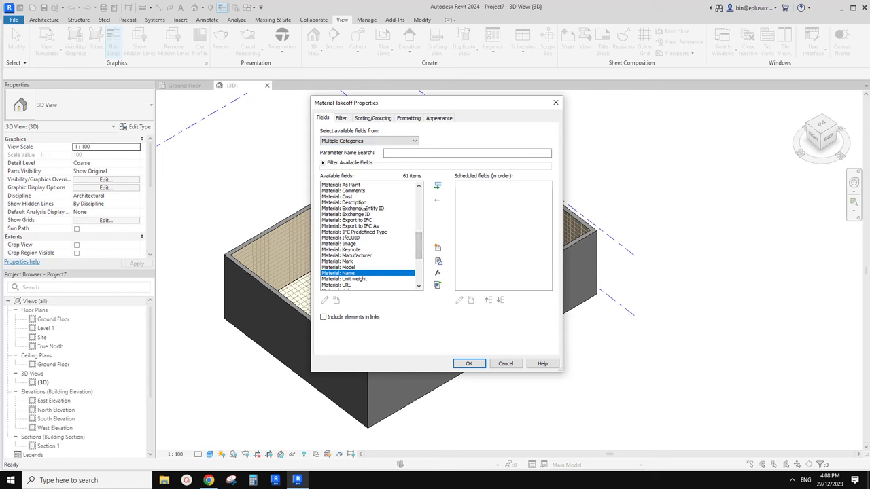
{"action": "scroll", "coordinate": [397, 221], "scroll_direction": "down", "scroll_amount": 1}
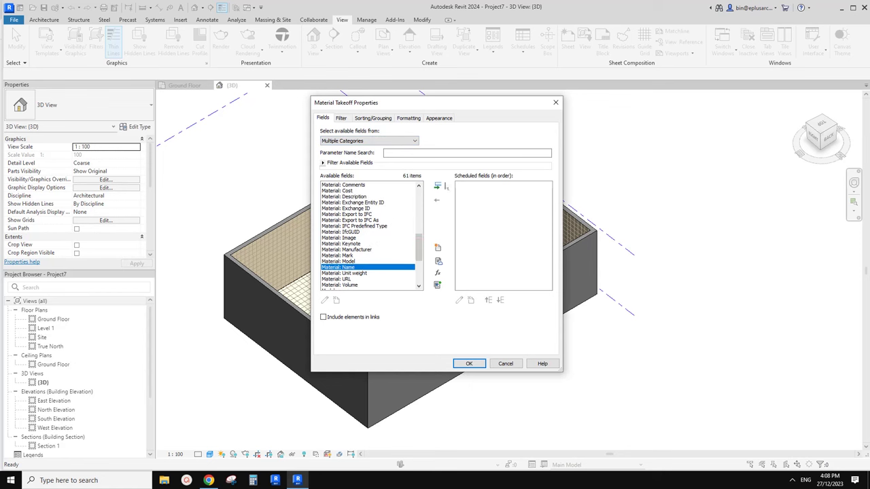
{"action": "left_click", "coordinate": [437, 185]}
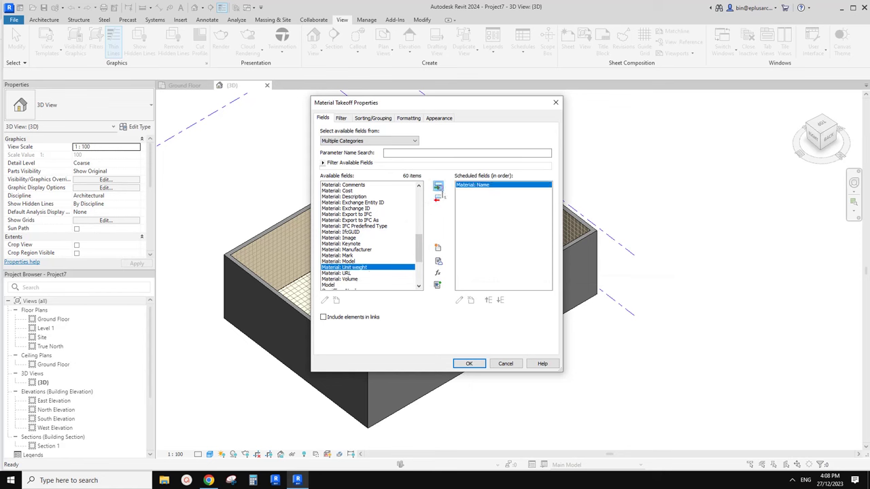
Step: Add the Material: Description and Material: Area fields to the material takeoff
{"action": "left_click", "coordinate": [354, 196]}
{"action": "left_click", "coordinate": [437, 186]}
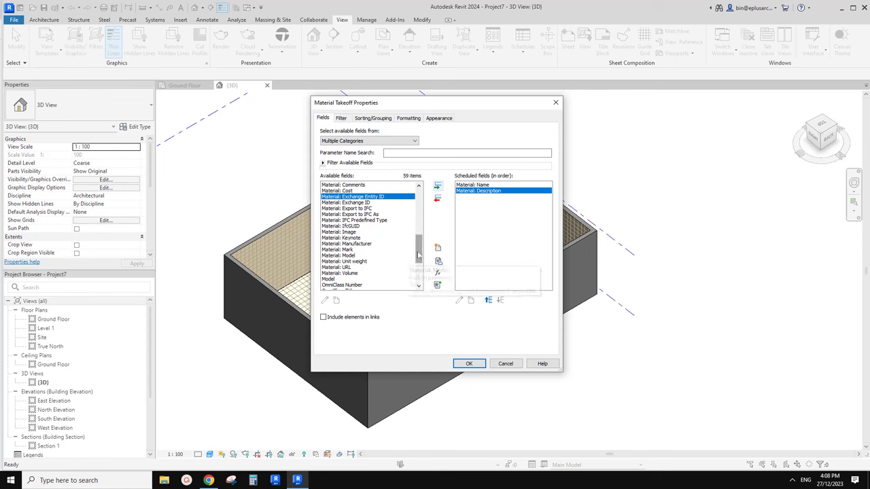
{"action": "left_click_drag", "start_coordinate": [418, 256], "coordinate": [421, 244]}
{"action": "left_click", "coordinate": [354, 222]}
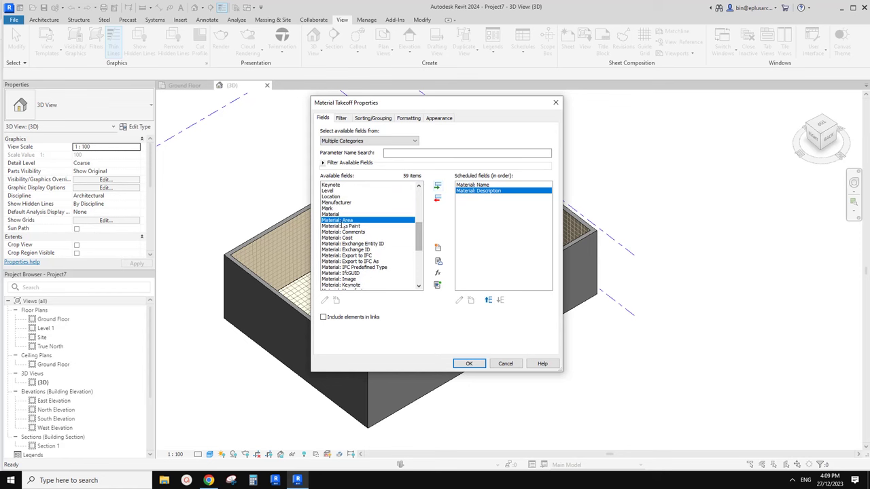
{"action": "left_click", "coordinate": [437, 185]}
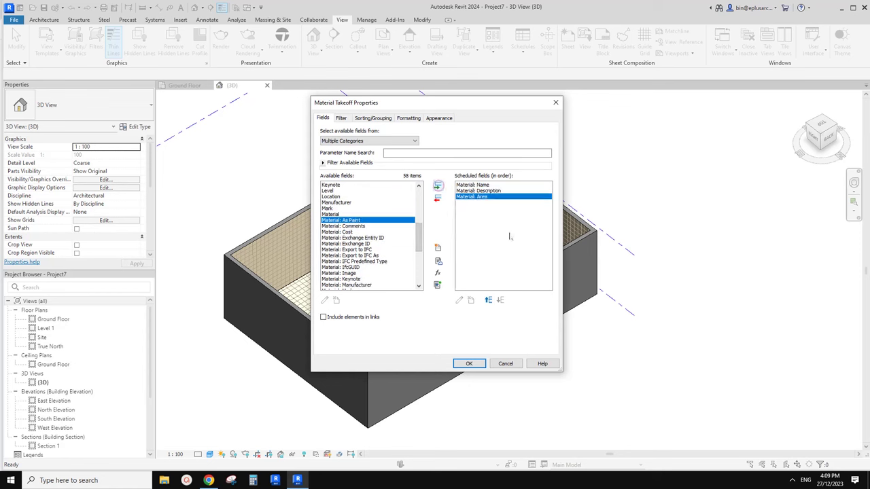
Step: Generate the takeoff schedule from the chosen fields and widen its Material: Name column to fit the names
{"action": "left_click", "coordinate": [482, 364]}
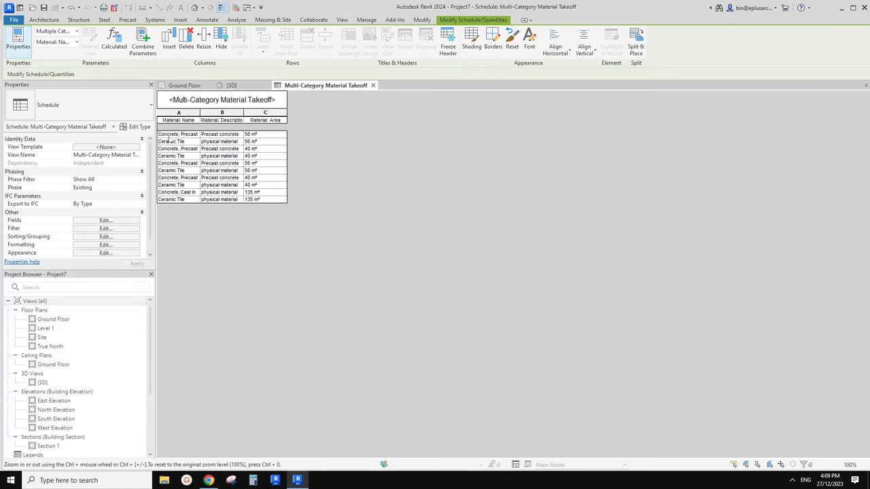
{"action": "left_click_drag", "start_coordinate": [200, 115], "coordinate": [255, 115]}
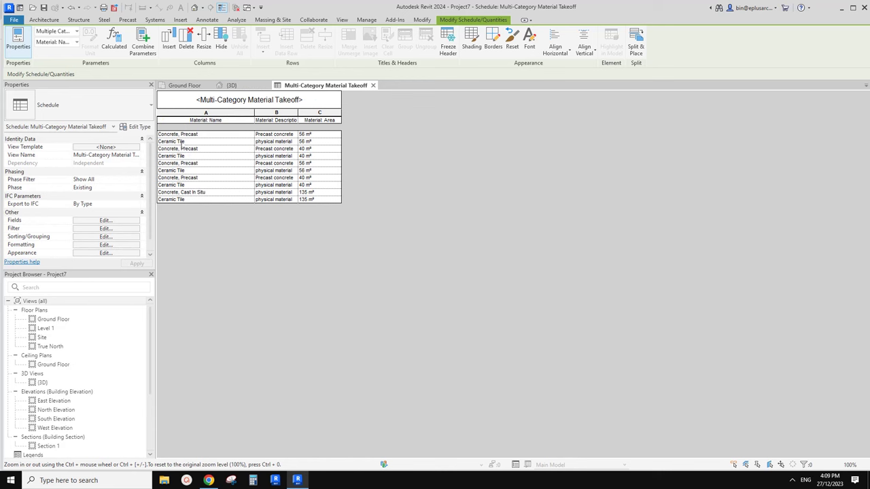
{"action": "left_click_drag", "start_coordinate": [253, 117], "coordinate": [236, 117]}
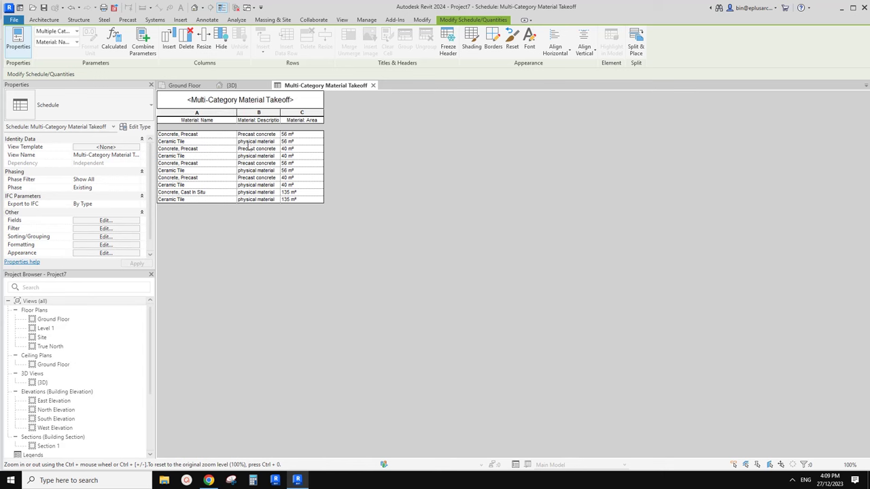
Step: Examine the Ceramic Tile material's identity information through the tiled wall's type structure in the 3D view
{"action": "left_click", "coordinate": [367, 20]}
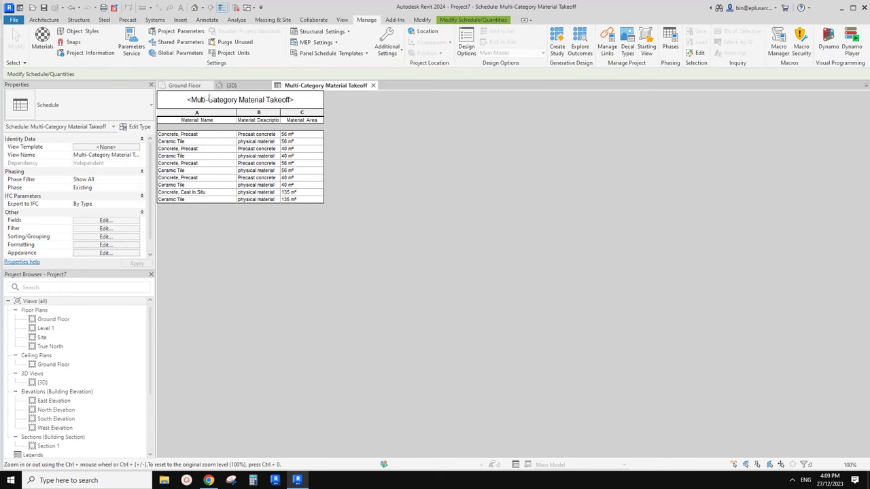
{"action": "left_click", "coordinate": [229, 85]}
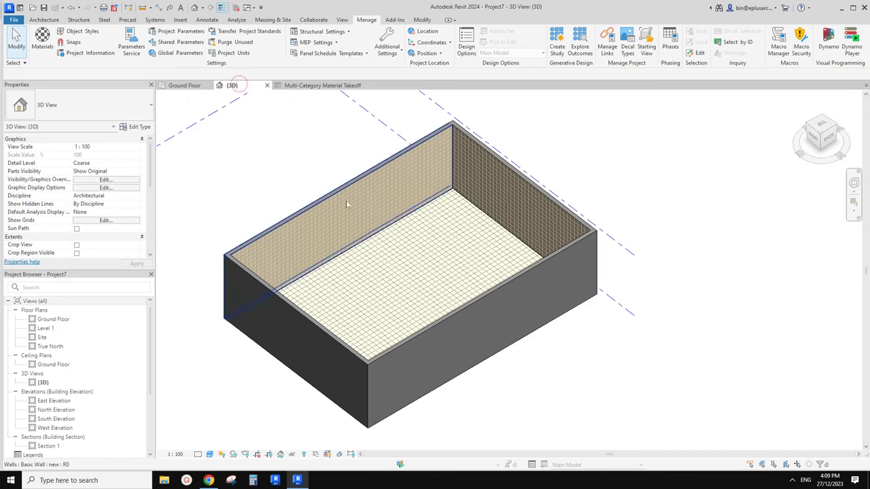
{"action": "left_click", "coordinate": [333, 197]}
{"action": "left_click", "coordinate": [141, 127]}
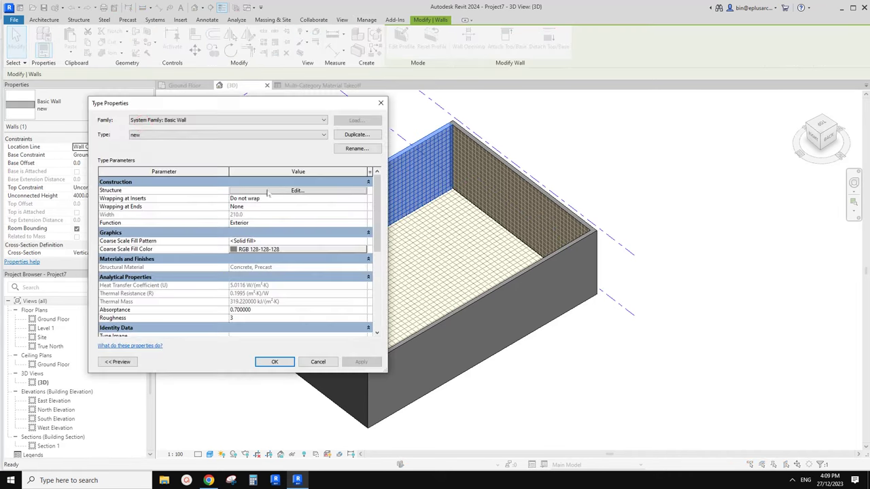
{"action": "left_click", "coordinate": [283, 192]}
{"action": "left_click", "coordinate": [204, 188]}
{"action": "left_click", "coordinate": [216, 189]}
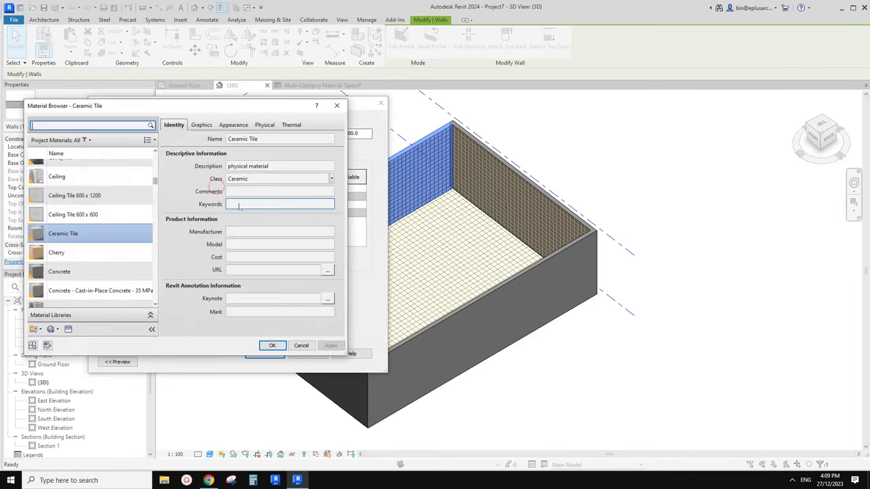
{"action": "left_click", "coordinate": [275, 169]}
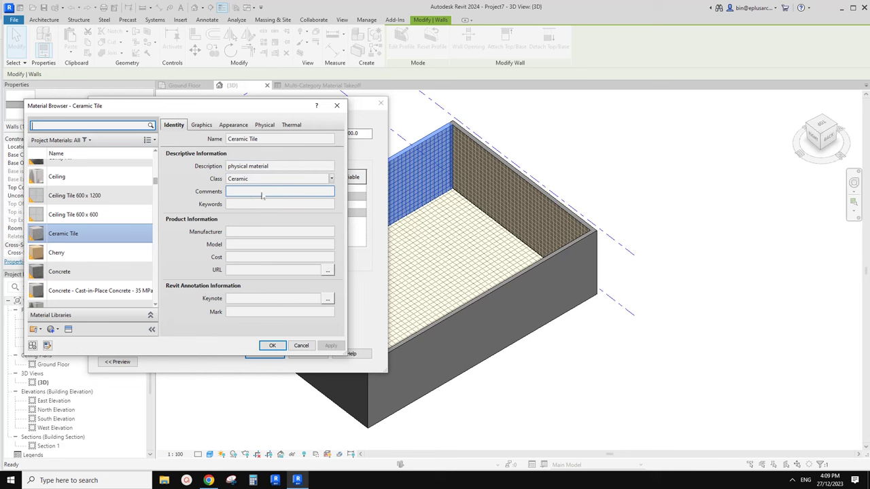
{"action": "left_click", "coordinate": [236, 195]}
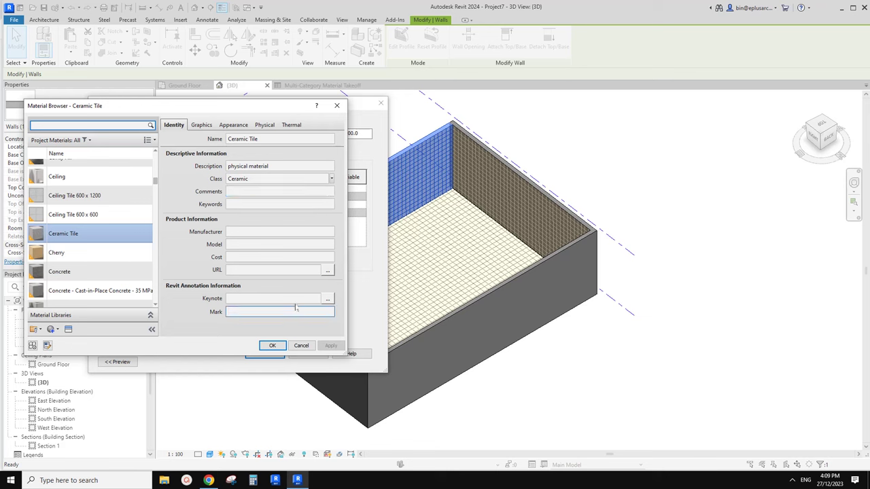
{"action": "left_click", "coordinate": [274, 345]}
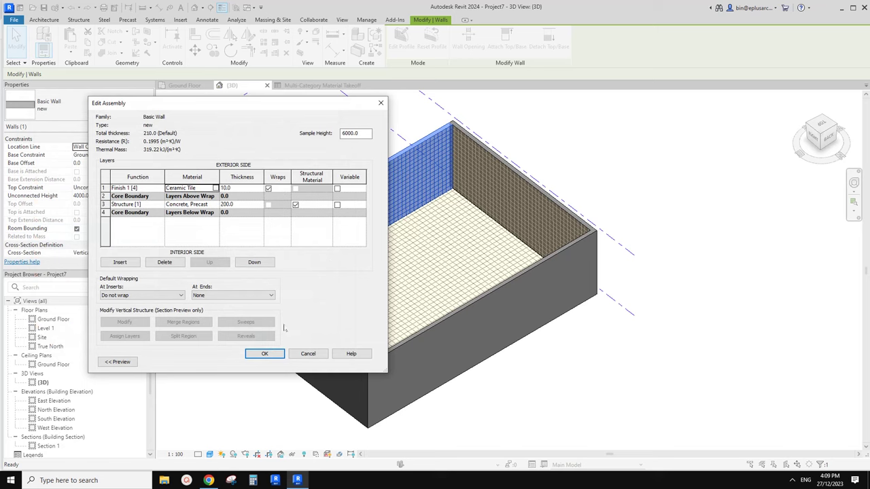
{"action": "left_click", "coordinate": [274, 353]}
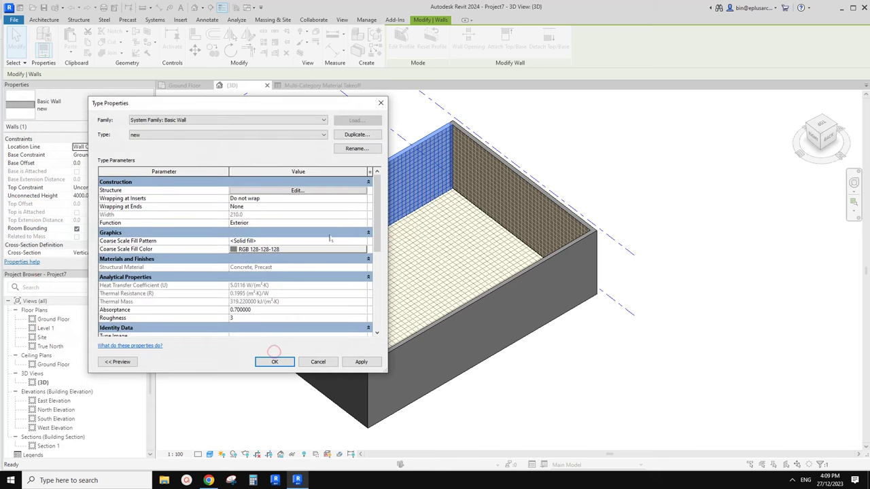
{"action": "left_click", "coordinate": [274, 362]}
Step: Return to the Multi-Category Material Takeoff schedule and delete its Material: Description column
{"action": "left_click", "coordinate": [314, 87]}
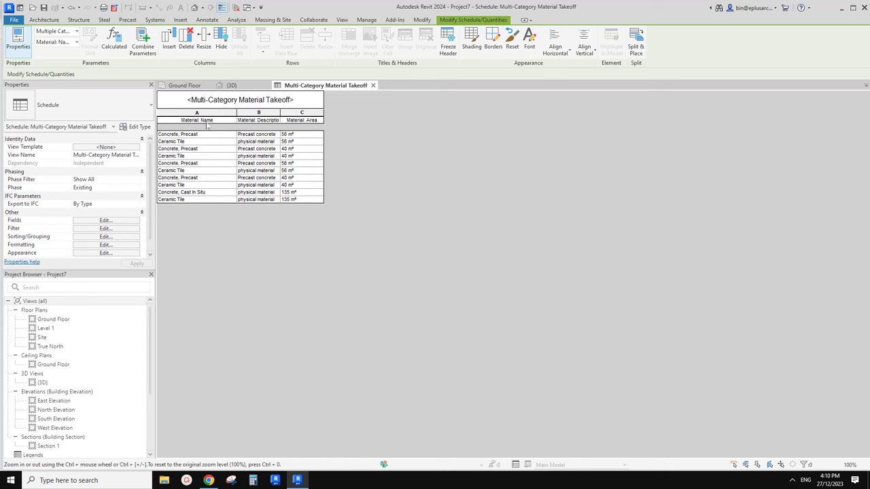
{"action": "left_click", "coordinate": [259, 113]}
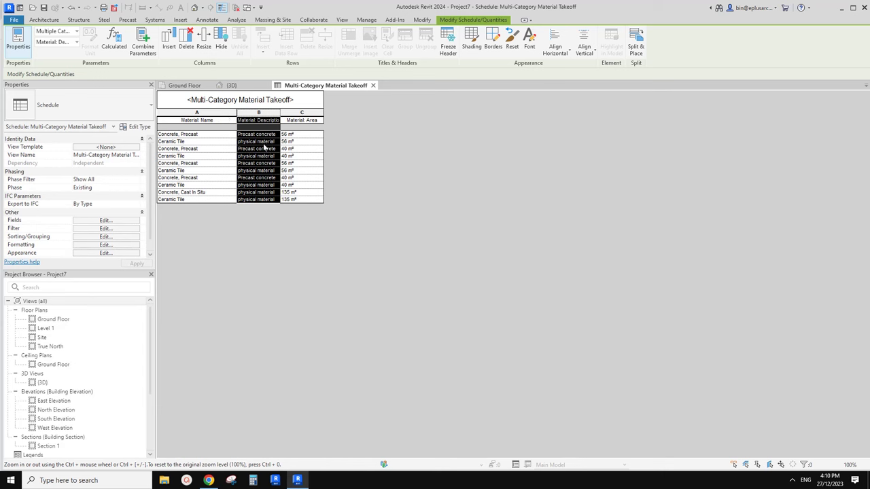
{"action": "left_click", "coordinate": [185, 50]}
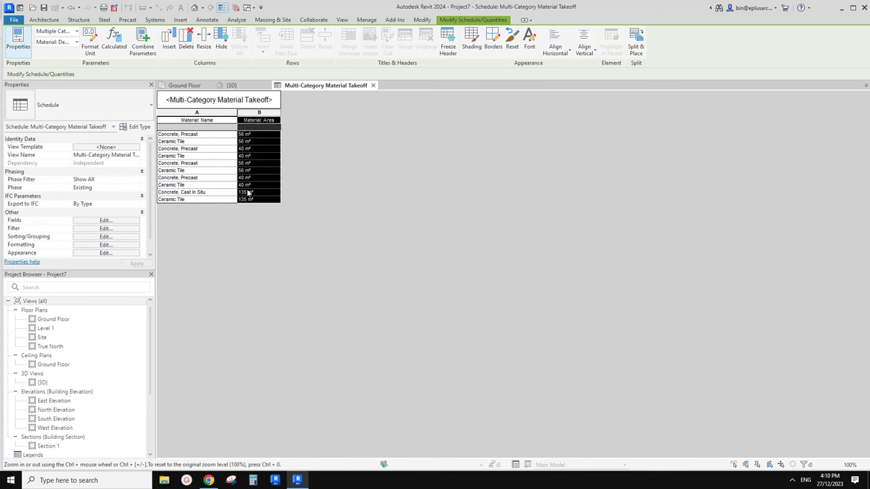
Step: Filter the material takeoff by Material: Name with the rule does not equal Ceramic Tile and apply it
{"action": "left_click", "coordinate": [211, 135]}
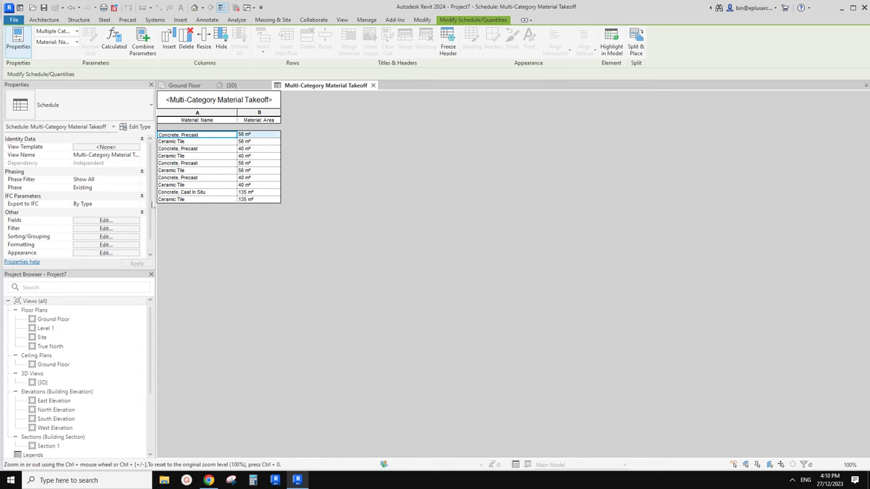
{"action": "left_click", "coordinate": [95, 230]}
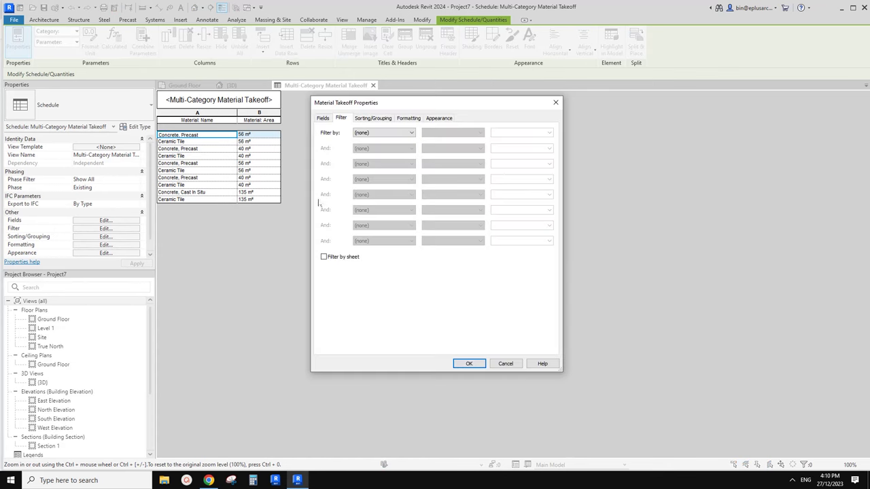
{"action": "left_click", "coordinate": [382, 133]}
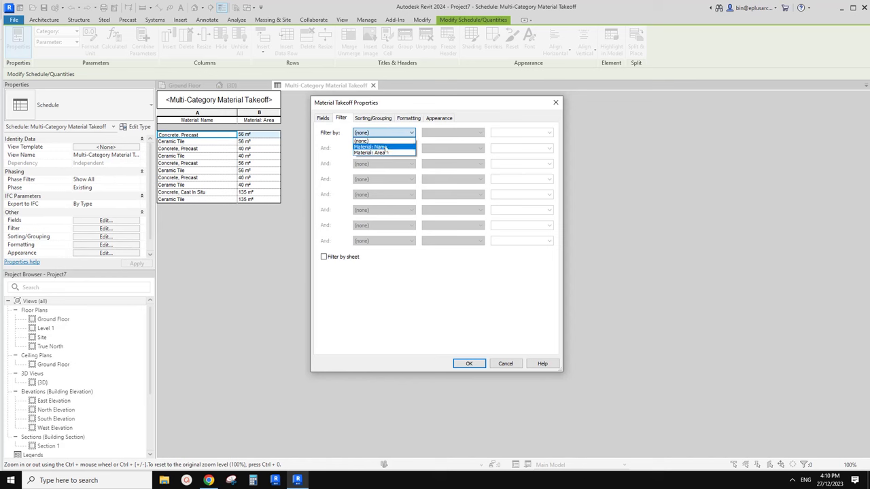
{"action": "left_click", "coordinate": [379, 147]}
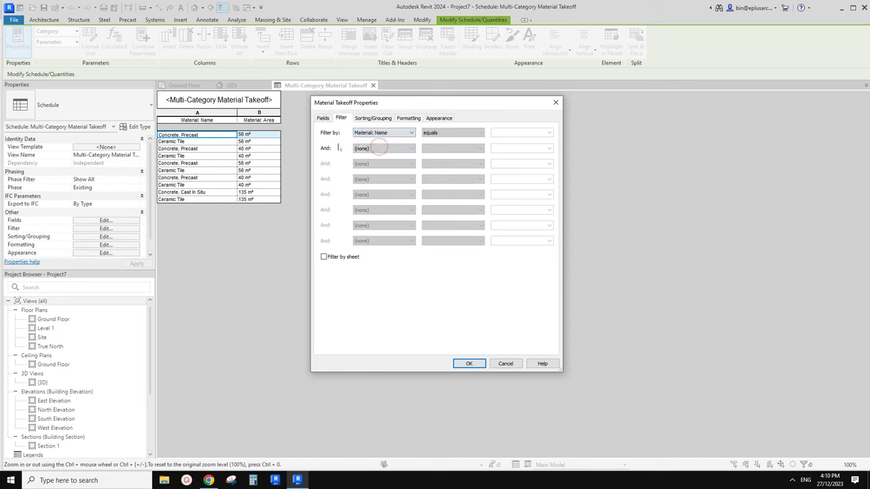
{"action": "left_click", "coordinate": [436, 134]}
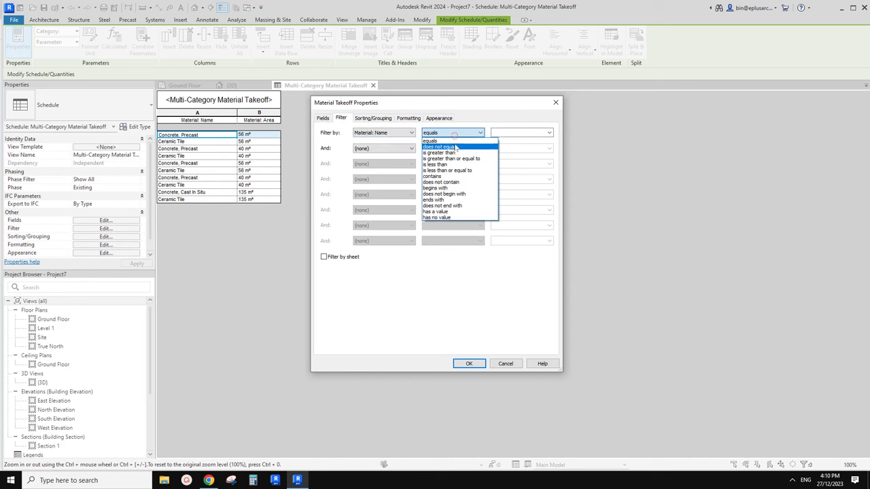
{"action": "left_click", "coordinate": [447, 150]}
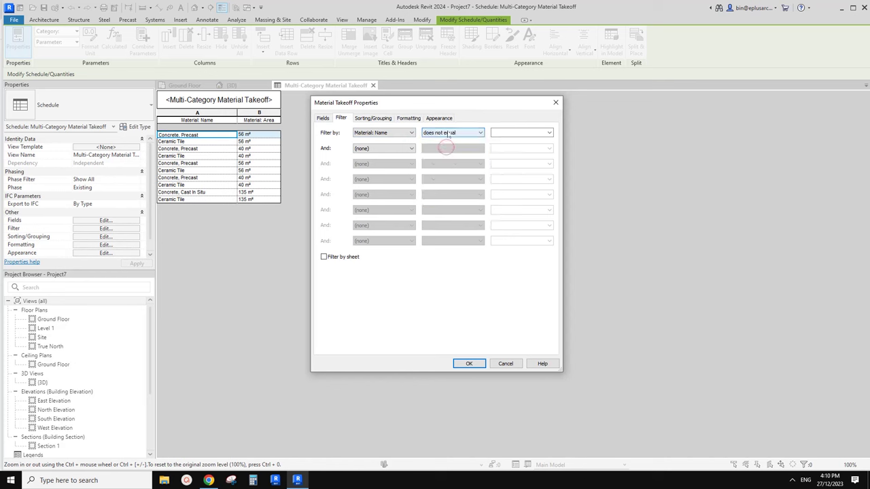
{"action": "left_click", "coordinate": [549, 132]}
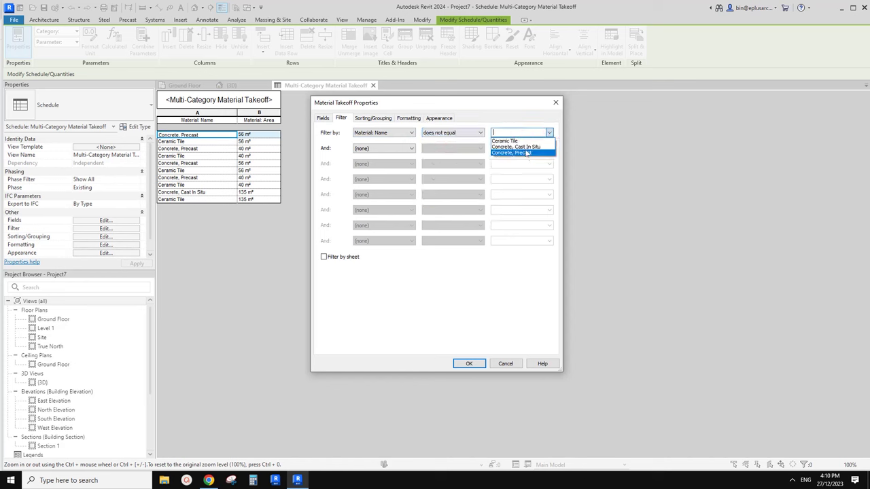
{"action": "left_click", "coordinate": [529, 152]}
{"action": "left_click", "coordinate": [549, 132]}
{"action": "left_click", "coordinate": [512, 141]}
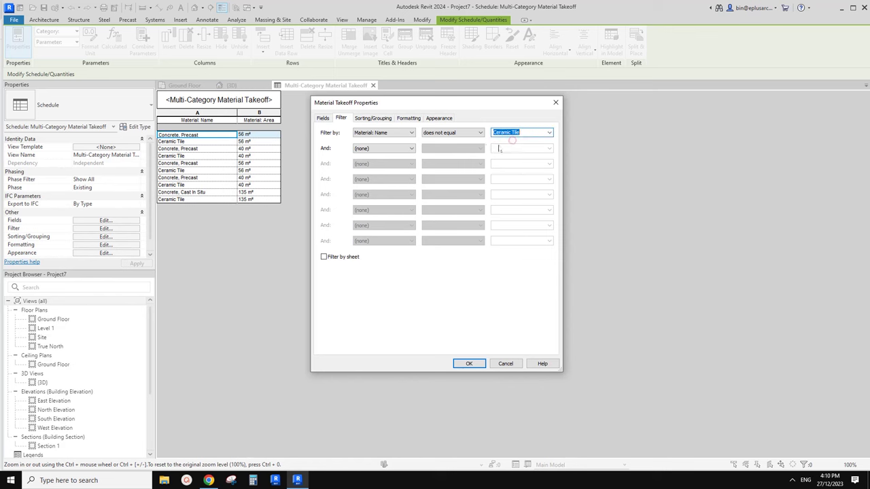
{"action": "left_click", "coordinate": [469, 364]}
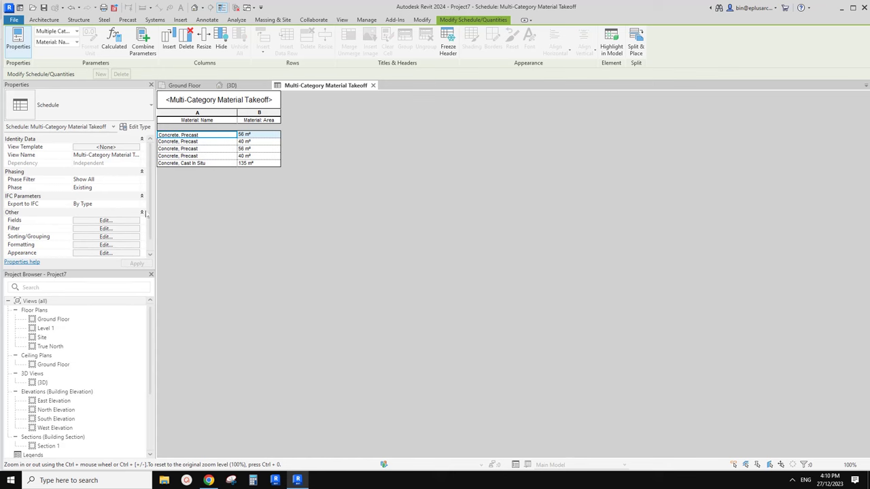
Step: Change the takeoff's Material: Name filter rule to equals, keeping Ceramic Tile as the value, and apply it
{"action": "left_click", "coordinate": [120, 221]}
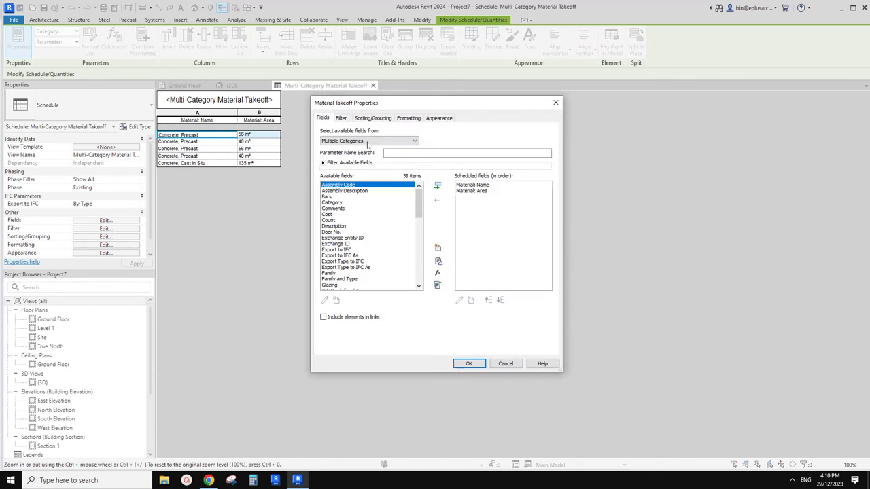
{"action": "left_click", "coordinate": [341, 118]}
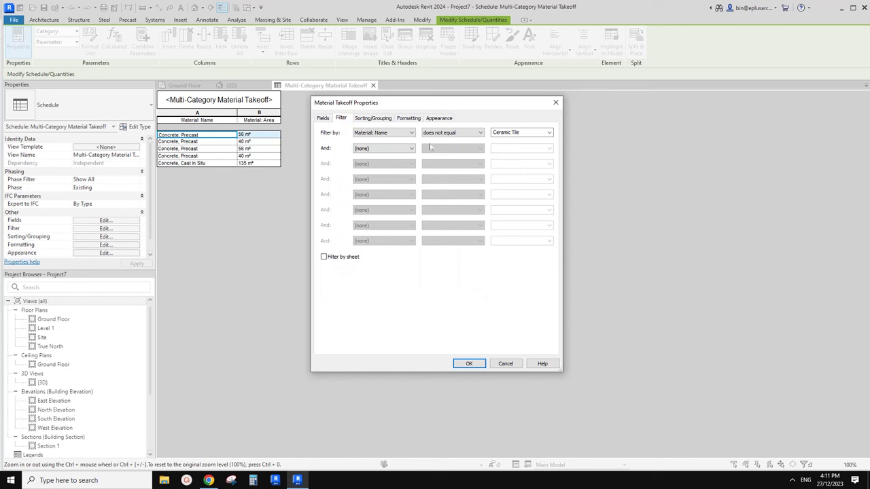
{"action": "left_click", "coordinate": [439, 138]}
{"action": "left_click", "coordinate": [435, 142]}
{"action": "left_click", "coordinate": [469, 364]}
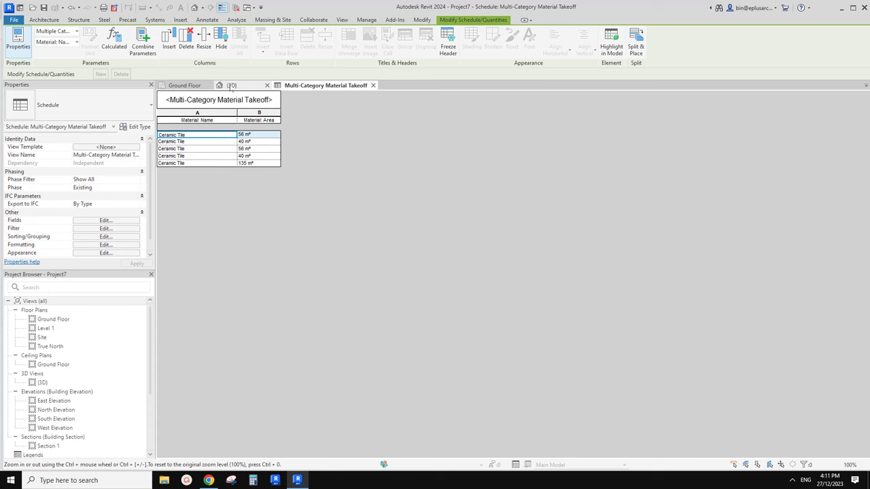
Step: Close the Ground Floor view, arrange the 3D view and the takeoff schedule side by side, and fit the model in its half
{"action": "left_click", "coordinate": [231, 85]}
{"action": "left_click", "coordinate": [313, 85]}
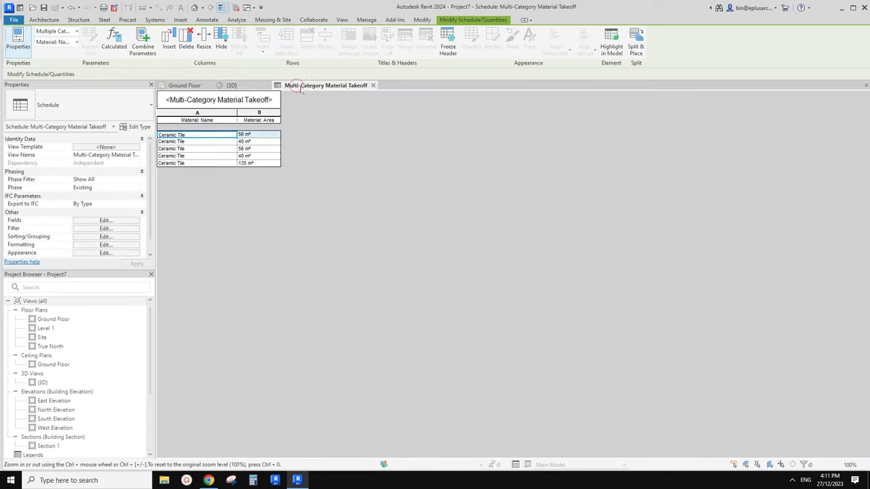
{"action": "left_click", "coordinate": [235, 85]}
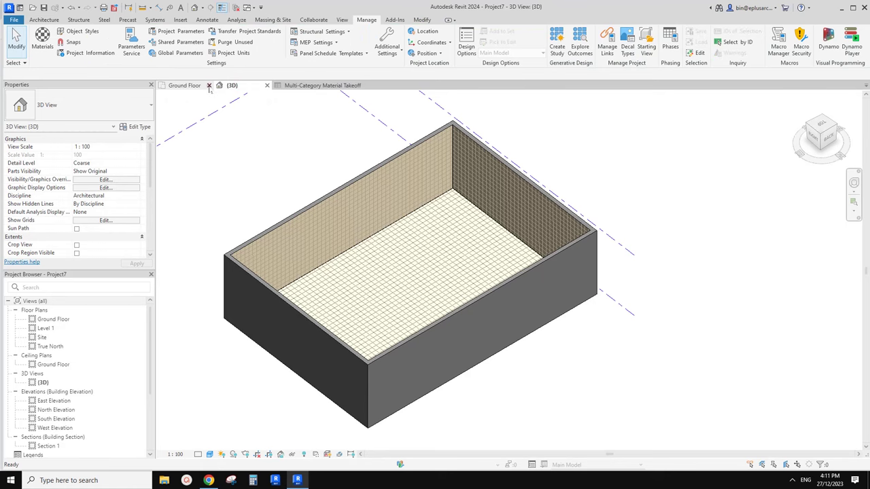
{"action": "left_click", "coordinate": [208, 86]}
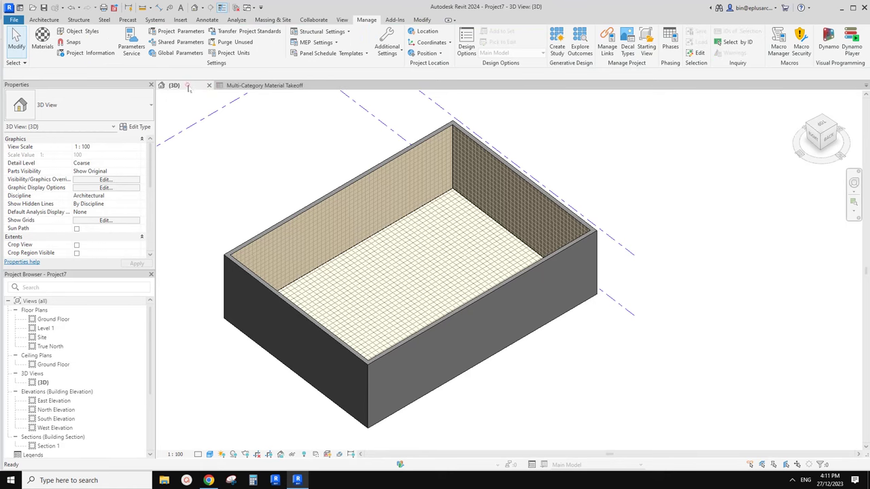
{"action": "left_click_drag", "start_coordinate": [189, 87], "coordinate": [446, 139]}
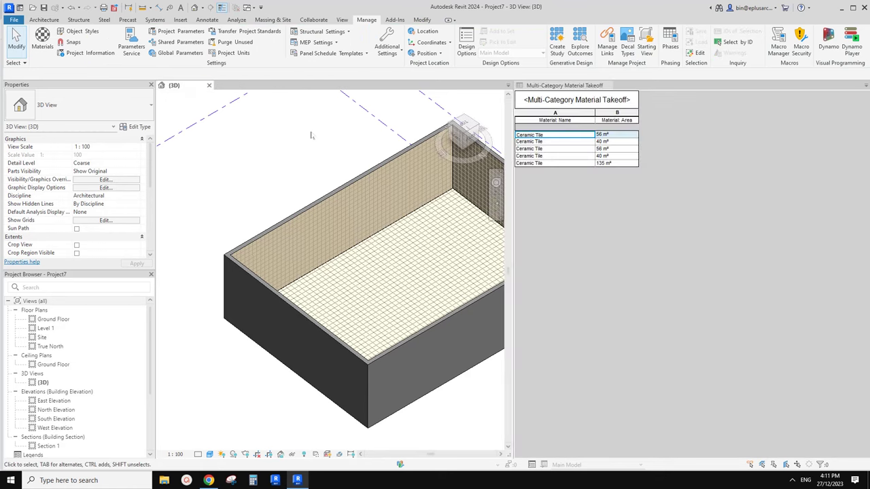
{"action": "scroll", "coordinate": [311, 135], "scroll_direction": "down", "scroll_amount": 3}
{"action": "middle_click_drag", "start_coordinate": [310, 172], "coordinate": [335, 188], "text": "shift"}
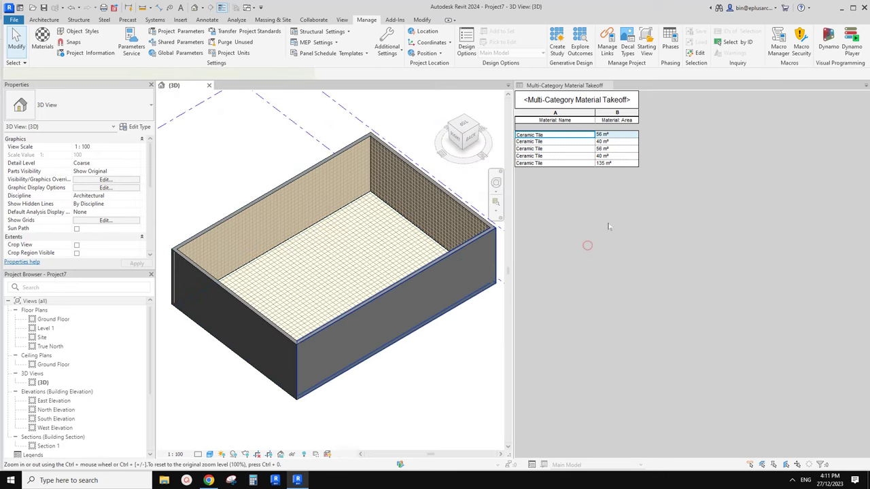
Step: Examine which wall or floor each Ceramic Tile row represents by selecting the rows in turn beside the 3D view
{"action": "left_click", "coordinate": [588, 246]}
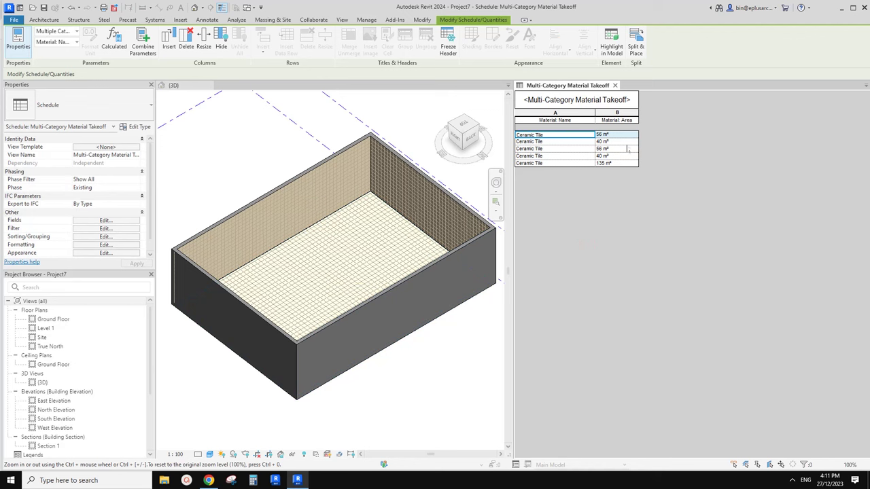
{"action": "left_click", "coordinate": [556, 143]}
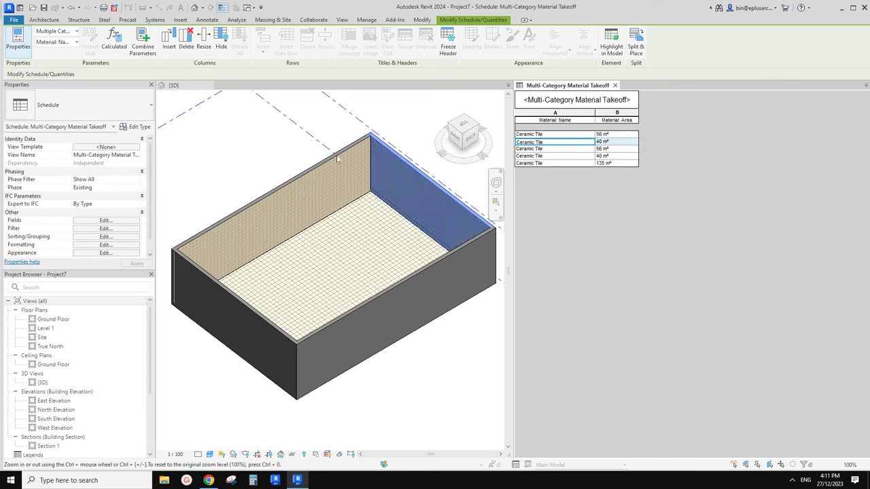
{"action": "left_click", "coordinate": [533, 149]}
{"action": "left_click", "coordinate": [535, 163]}
{"action": "left_click", "coordinate": [542, 149]}
{"action": "left_click", "coordinate": [537, 156]}
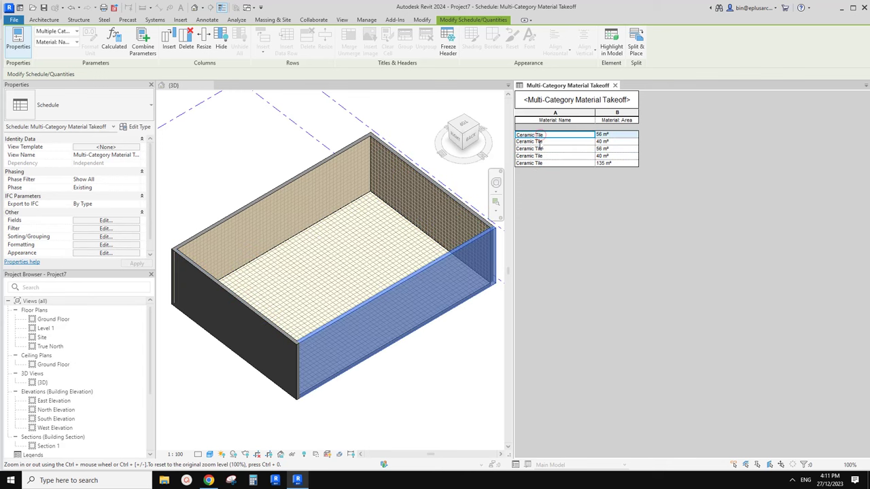
{"action": "left_click", "coordinate": [544, 164]}
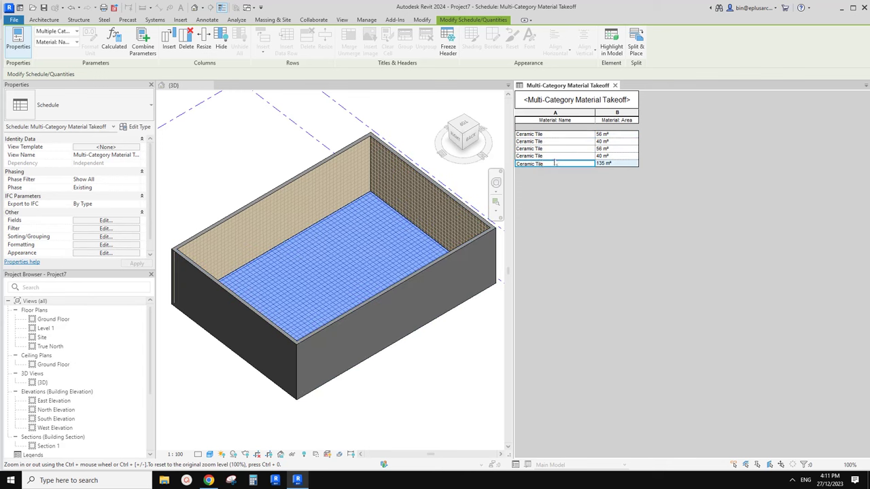
{"action": "left_click", "coordinate": [543, 156]}
{"action": "left_click", "coordinate": [544, 149]}
{"action": "left_click", "coordinate": [544, 142]}
{"action": "left_click", "coordinate": [544, 135]}
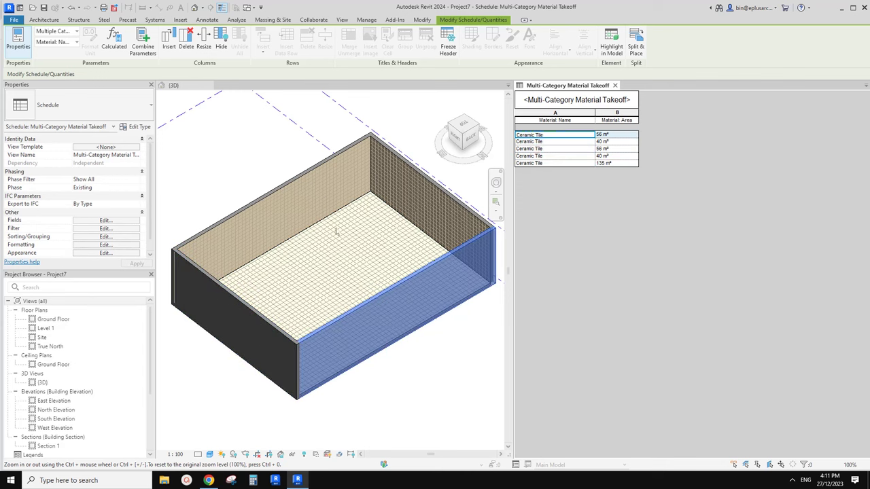
{"action": "left_click", "coordinate": [536, 149]}
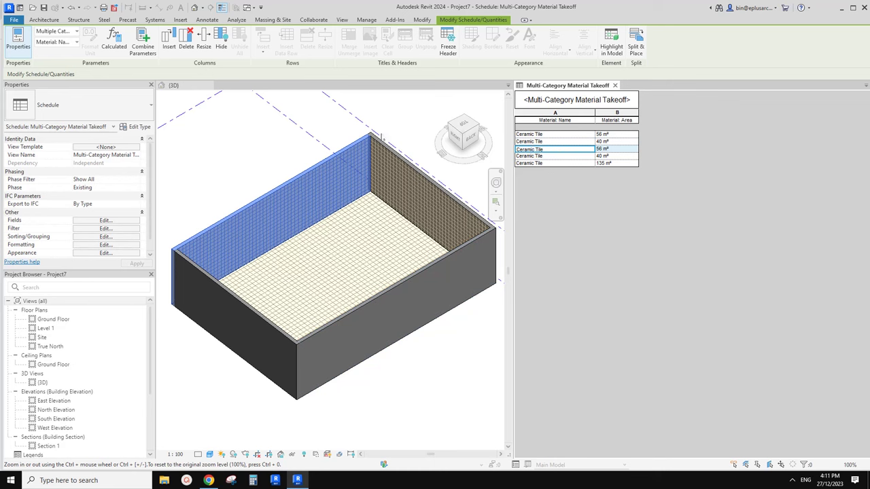
{"action": "left_click", "coordinate": [218, 147]}
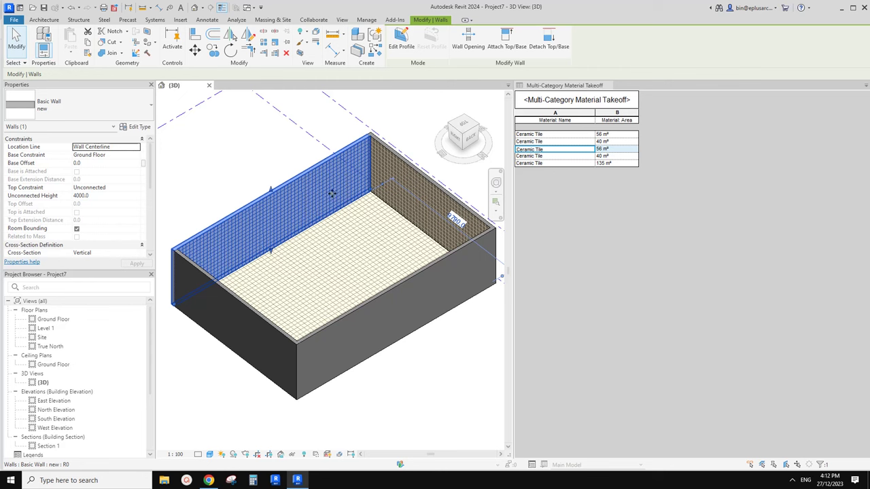
{"action": "left_click", "coordinate": [306, 158]}
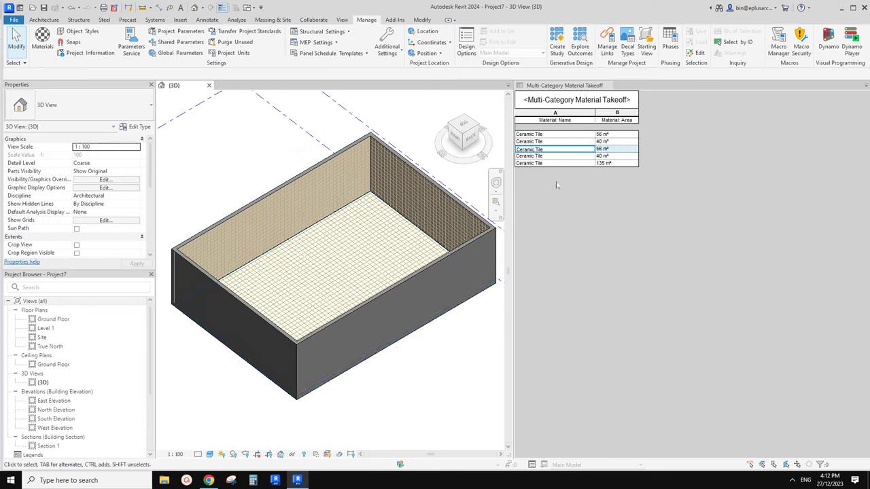
Step: Select the floor through its 135 m² schedule row and isolate it in the 3D view with a selection box
{"action": "left_click", "coordinate": [543, 164]}
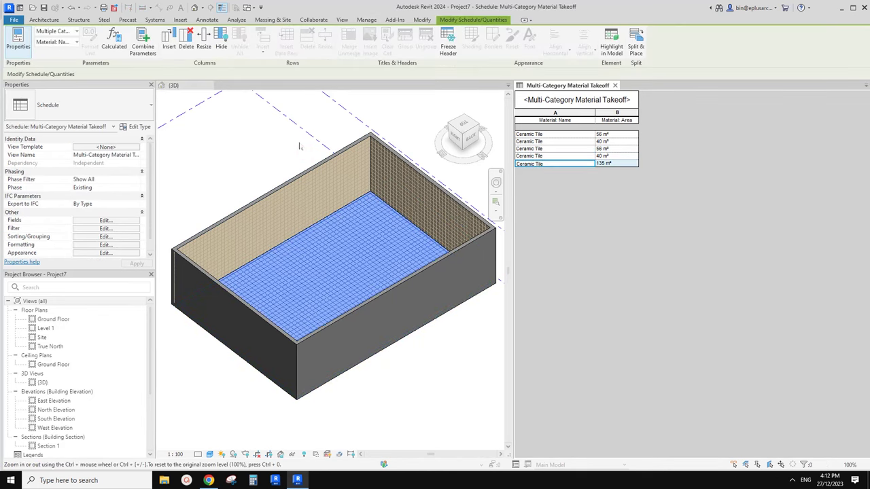
{"action": "left_click", "coordinate": [211, 141]}
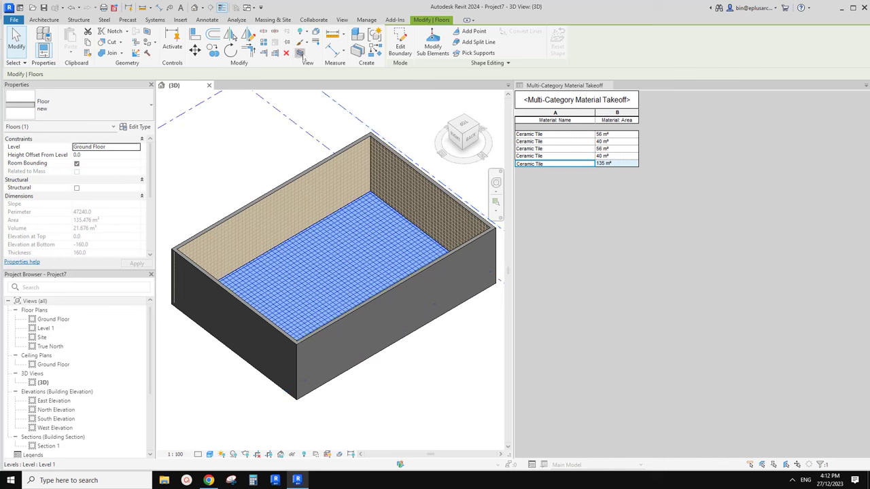
{"action": "key", "text": "h"}
{"action": "key", "text": "i"}
{"action": "scroll", "coordinate": [304, 287], "scroll_direction": "up", "scroll_amount": 3}
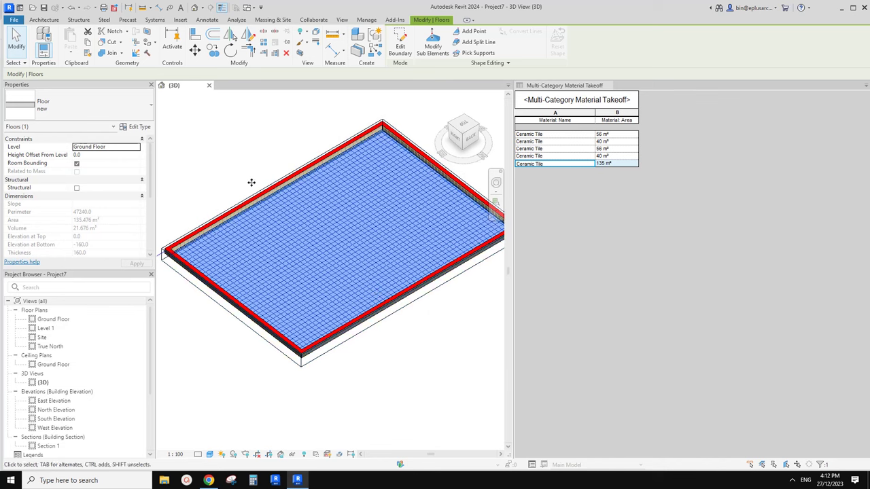
{"action": "left_click", "coordinate": [241, 146]}
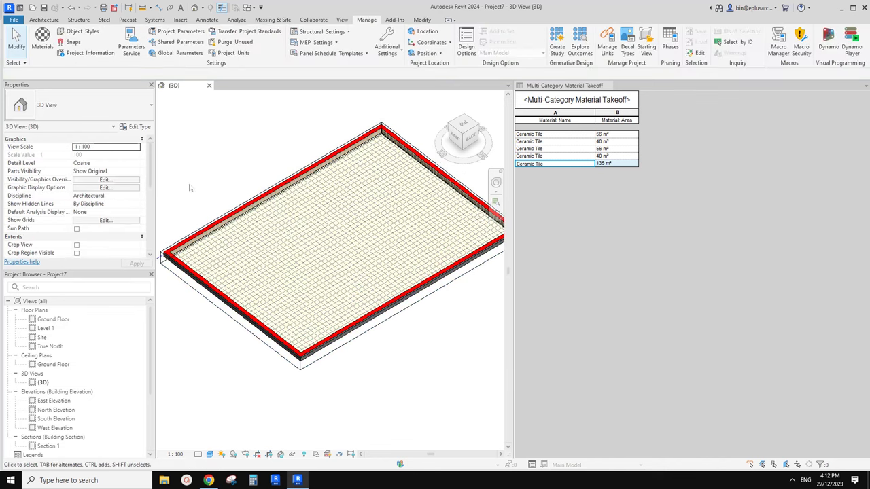
Step: Turn off the 3D view's Section Box to show the whole model
{"action": "scroll", "coordinate": [114, 208], "scroll_direction": "down", "scroll_amount": 3}
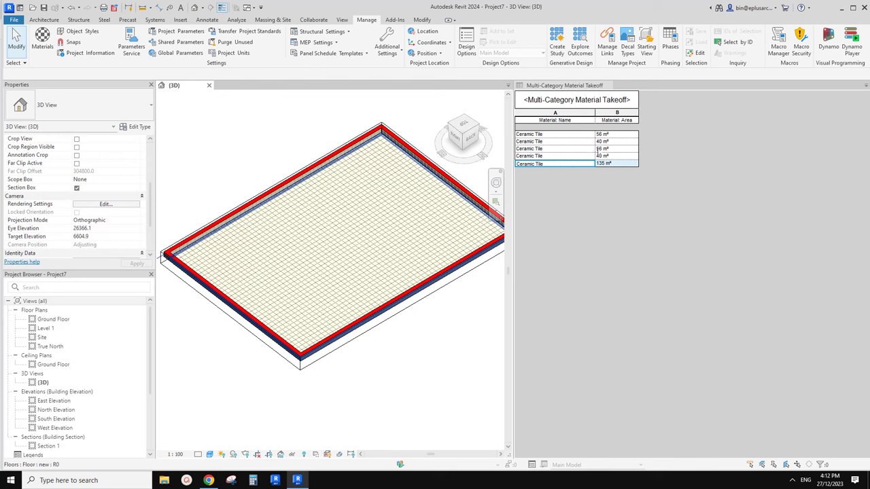
{"action": "left_click", "coordinate": [76, 189]}
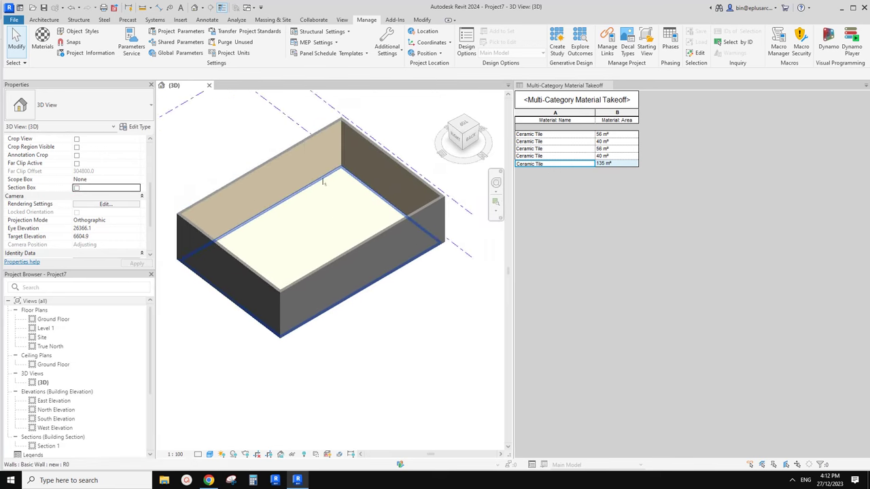
{"action": "scroll", "coordinate": [333, 204], "scroll_direction": "up", "scroll_amount": 2}
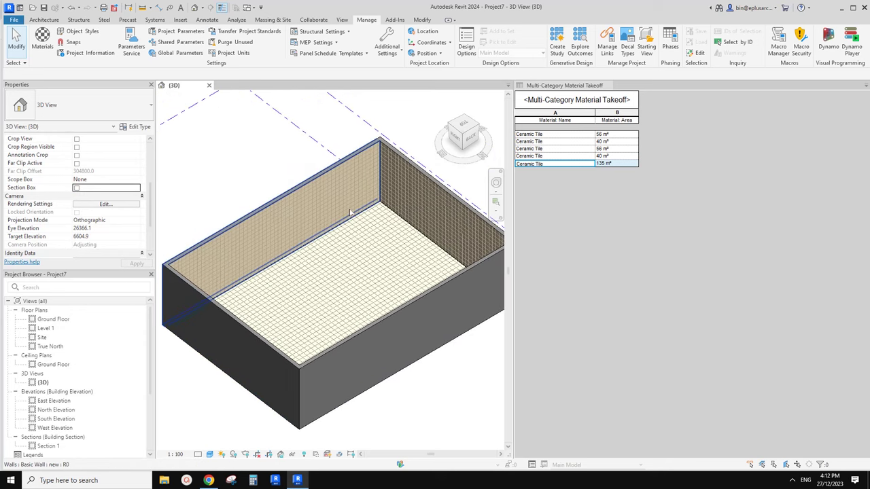
Step: Turn off itemizing every instance in the takeoff schedule, leaving its sorting set to none
{"action": "left_click", "coordinate": [613, 223]}
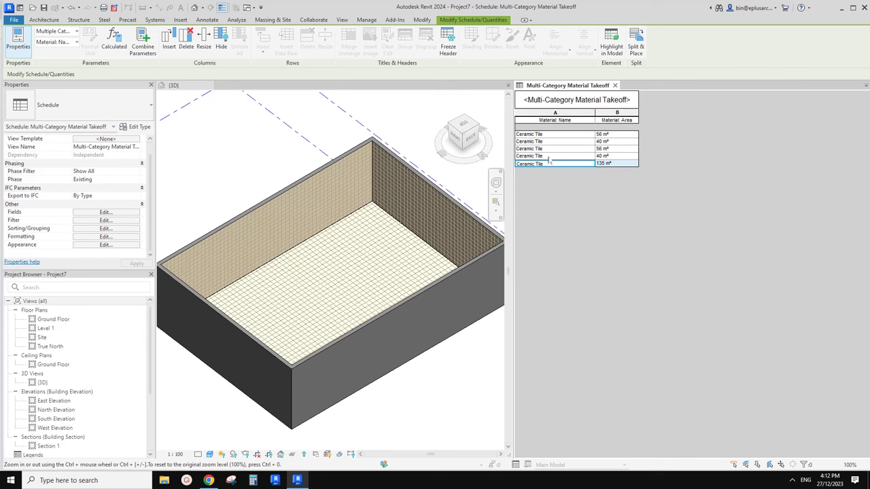
{"action": "left_click", "coordinate": [104, 229]}
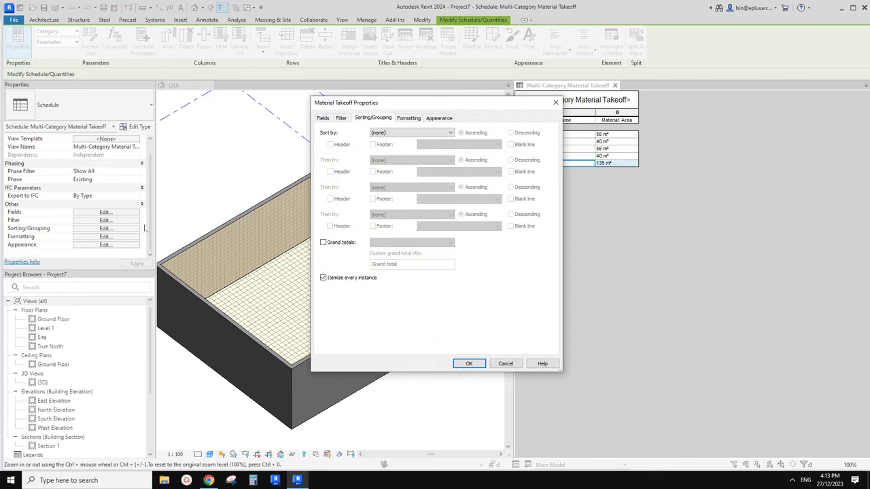
{"action": "left_click", "coordinate": [413, 133]}
{"action": "left_click", "coordinate": [408, 135]}
{"action": "left_click_drag", "start_coordinate": [429, 104], "coordinate": [368, 103]}
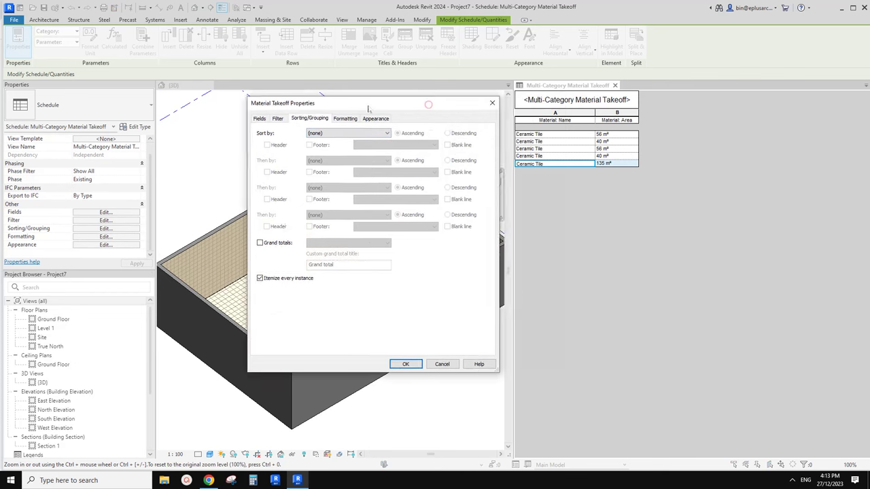
{"action": "left_click", "coordinate": [344, 131]}
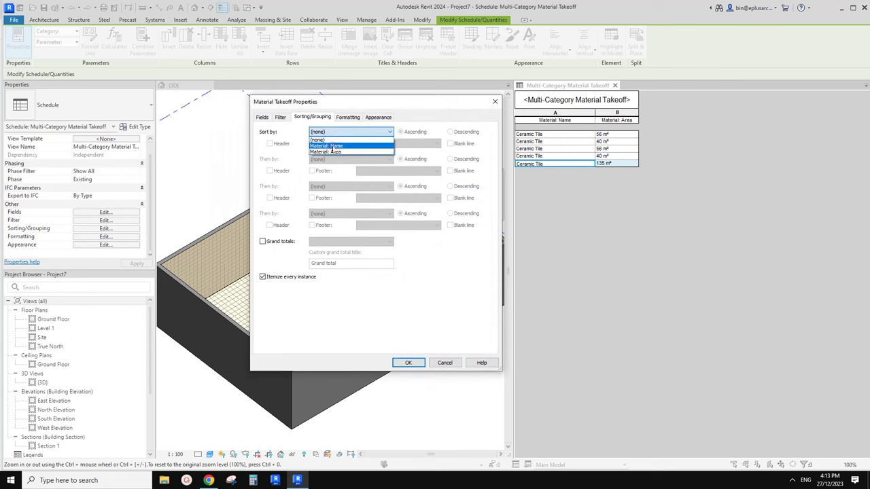
{"action": "left_click", "coordinate": [321, 140]}
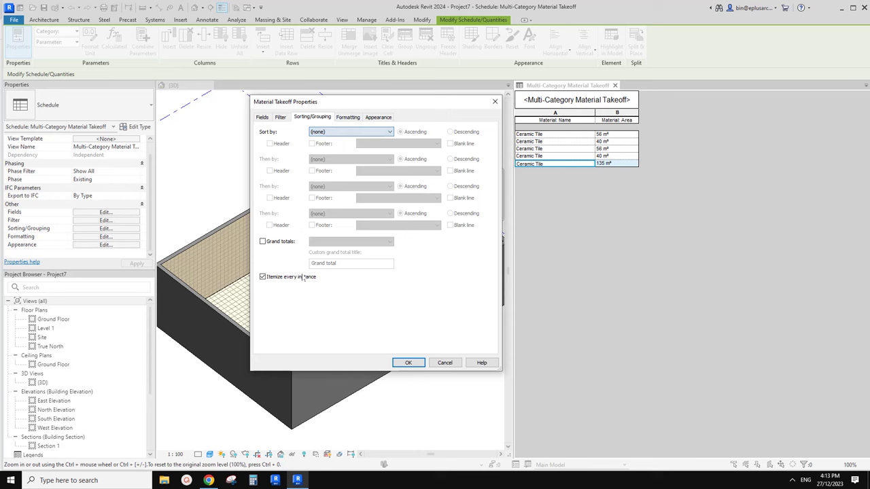
{"action": "left_click", "coordinate": [263, 277]}
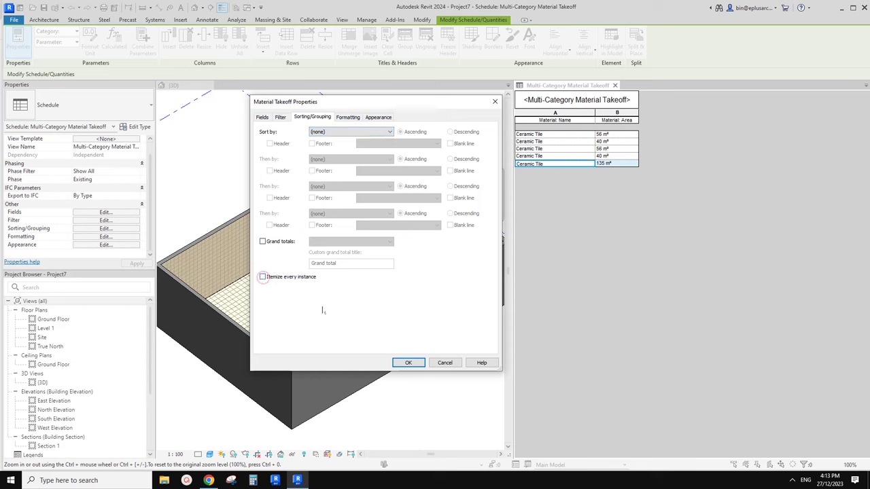
{"action": "left_click", "coordinate": [408, 363]}
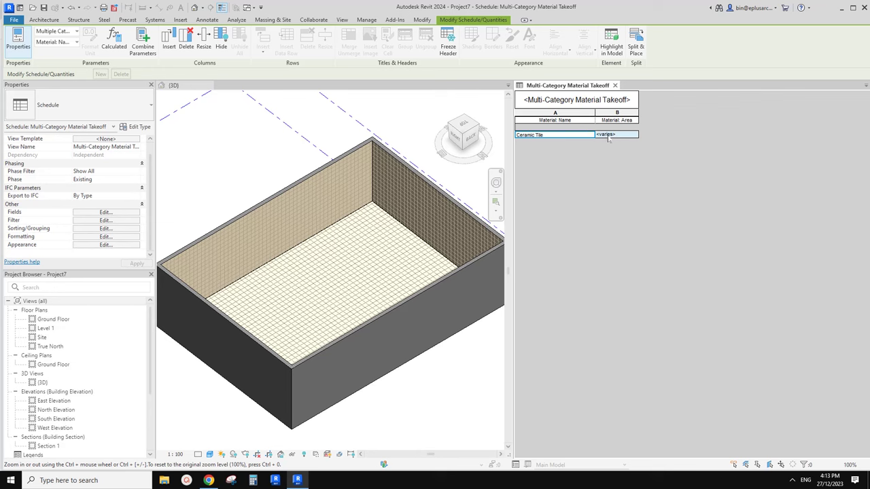
Step: Set the takeoff's Material: Area field to Calculate totals
{"action": "left_click", "coordinate": [105, 237]}
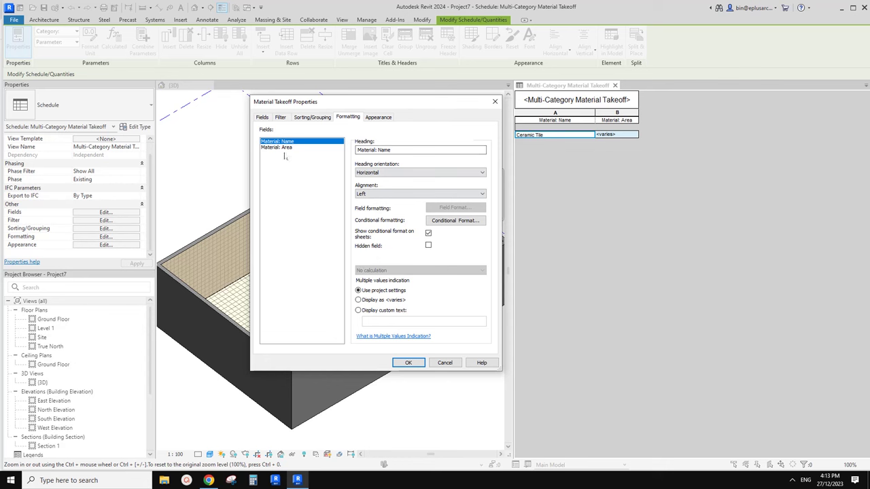
{"action": "left_click", "coordinate": [278, 147]}
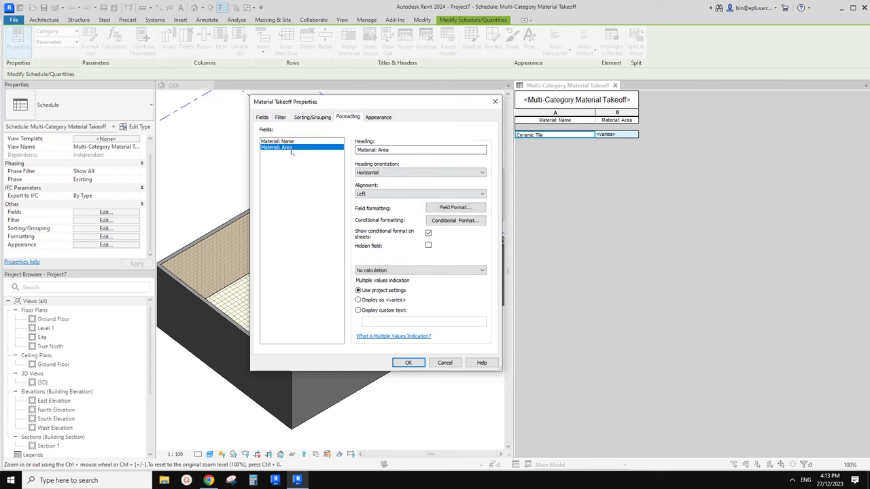
{"action": "left_click", "coordinate": [422, 270]}
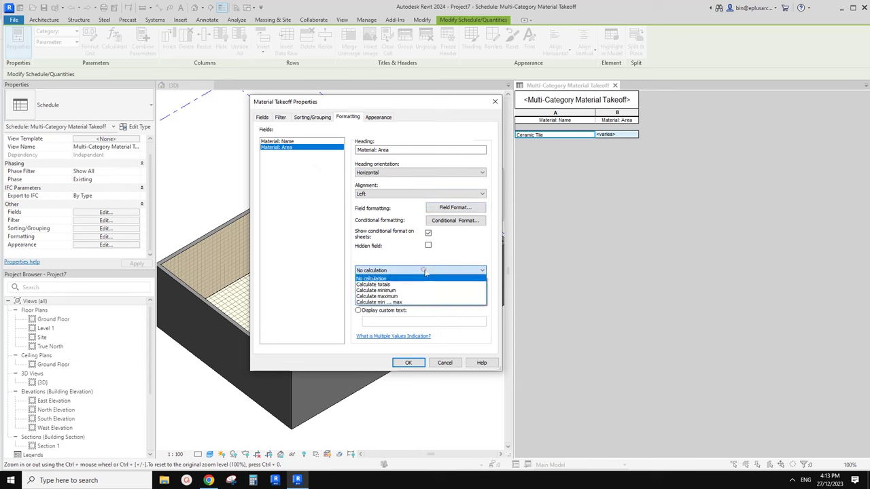
{"action": "left_click", "coordinate": [385, 284]}
{"action": "left_click", "coordinate": [409, 362]}
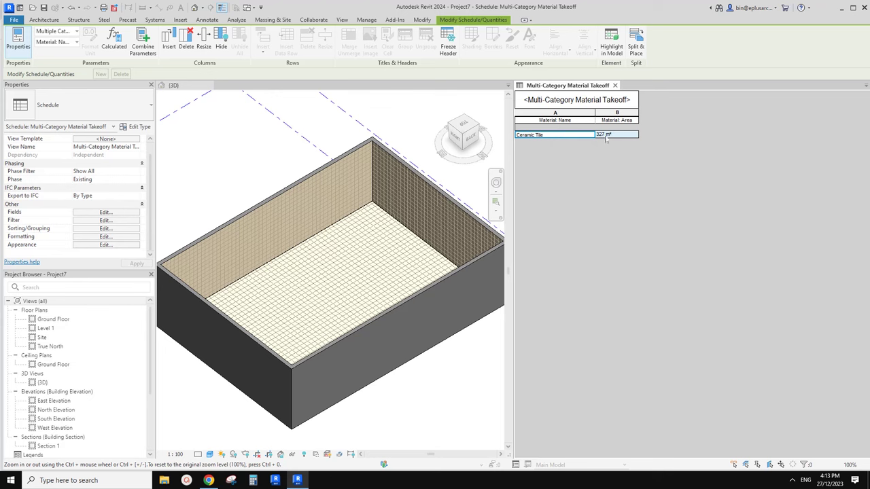
Step: Examine the tiled walls and the floor that the combined Ceramic Tile area covers by selecting them in the 3D view
{"action": "left_click", "coordinate": [337, 257]}
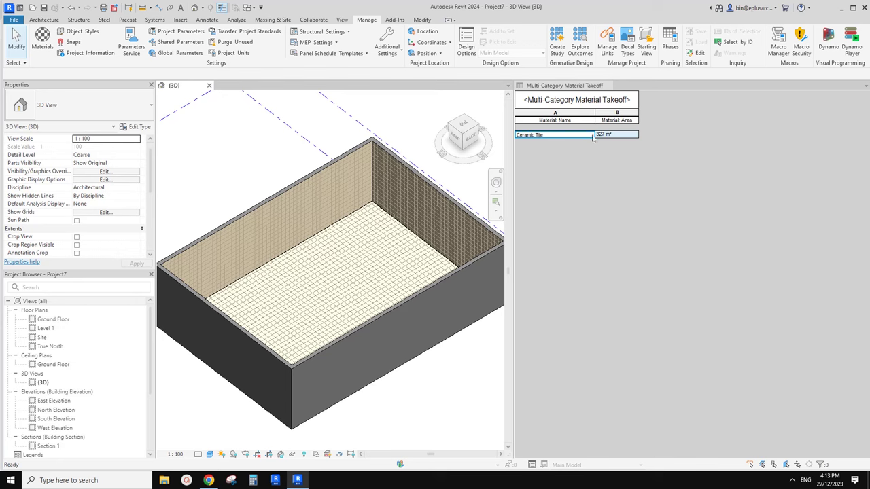
{"action": "left_click", "coordinate": [351, 203]}
{"action": "left_click", "coordinate": [223, 336]}
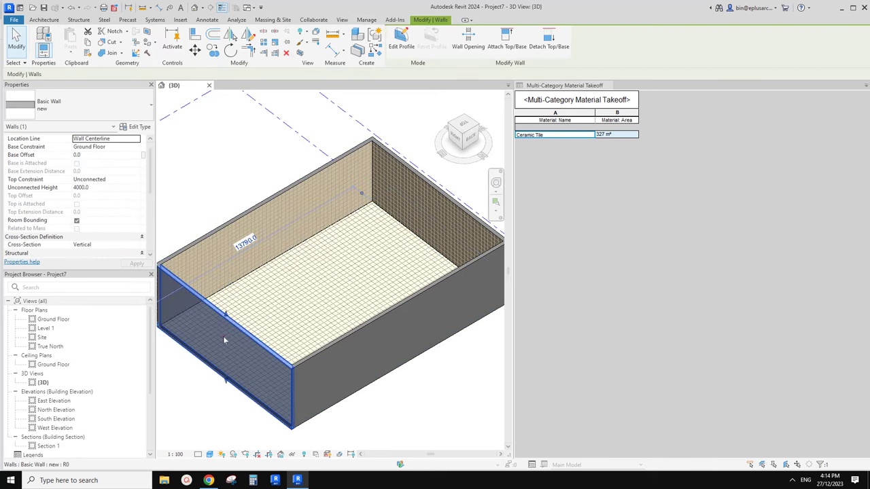
{"action": "left_click", "coordinate": [411, 291]}
{"action": "left_click", "coordinate": [434, 205]}
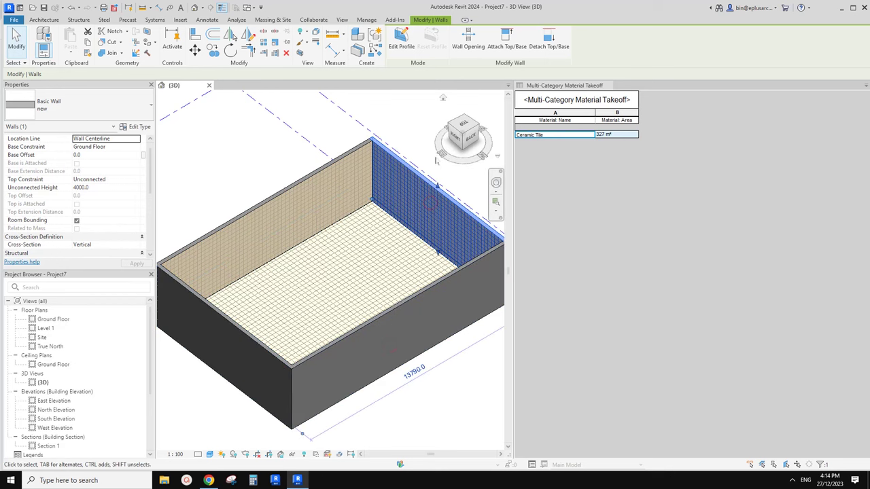
{"action": "left_click", "coordinate": [405, 142]}
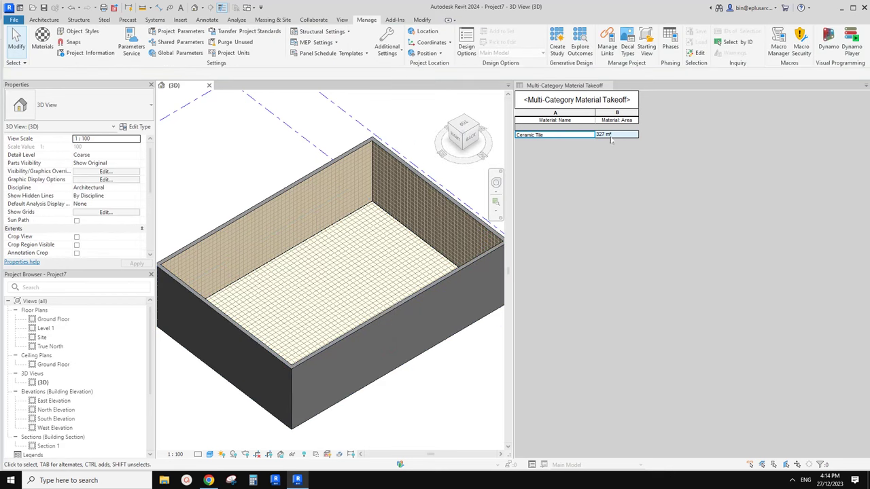
{"action": "left_click", "coordinate": [363, 271]}
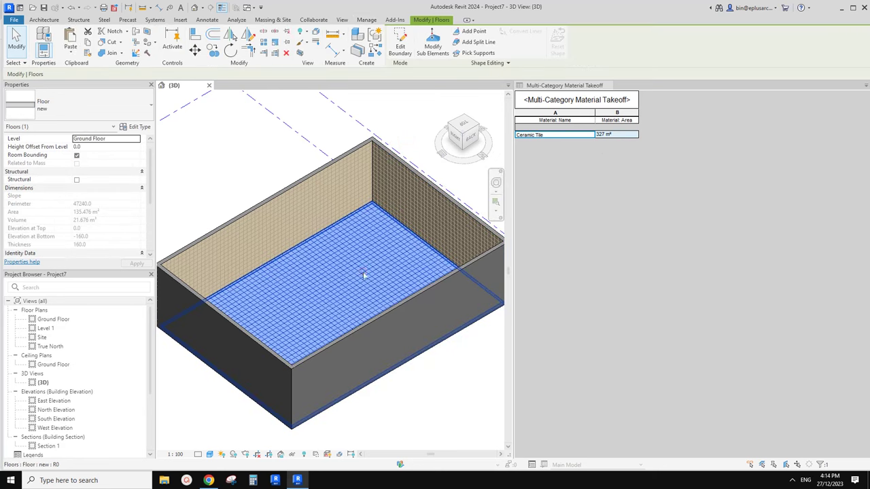
{"action": "left_click", "coordinate": [590, 163]}
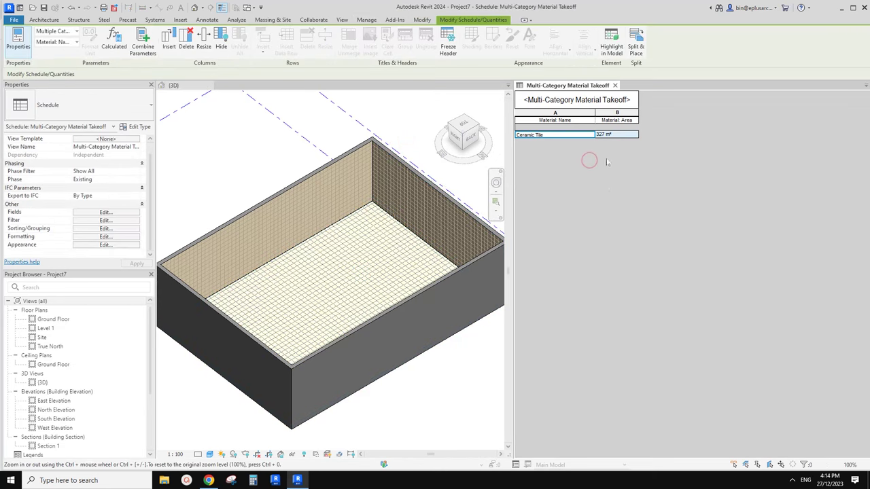
Step: Add the Comments field to the takeoff schedule and place it between Material: Name and Material: Area
{"action": "left_click", "coordinate": [126, 221]}
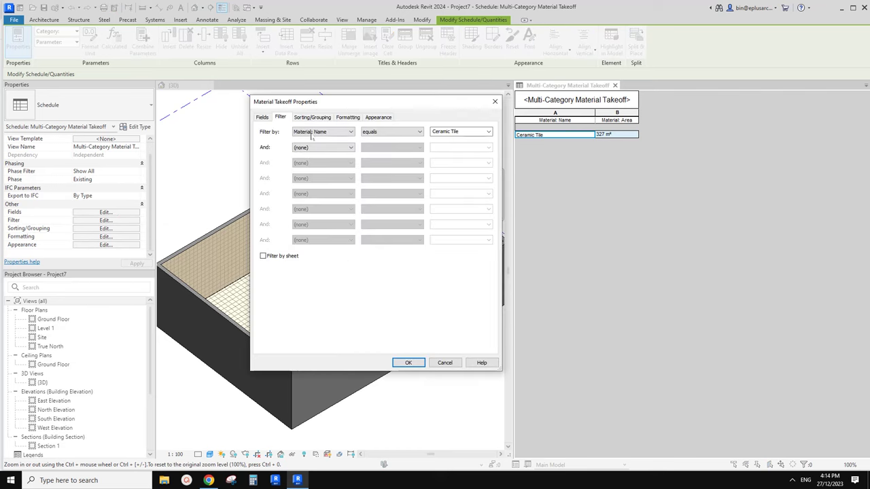
{"action": "left_click", "coordinate": [262, 117]}
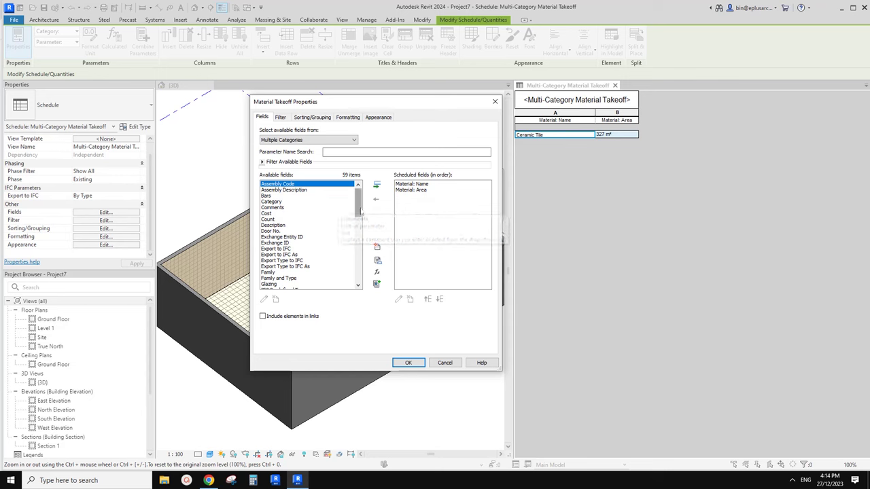
{"action": "mouse_move", "coordinate": [358, 197]}
{"action": "left_mouse_down"}
{"action": "mouse_move", "coordinate": [359, 251]}
{"action": "mouse_move", "coordinate": [360, 200]}
{"action": "left_mouse_up"}
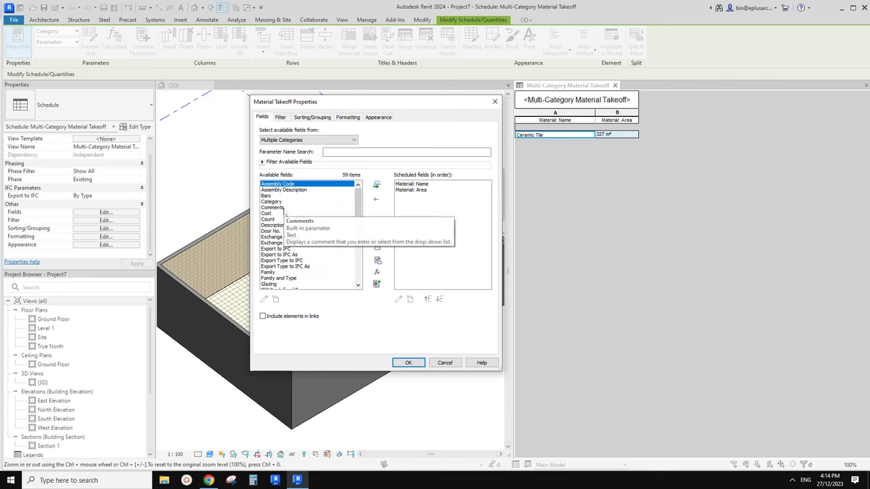
{"action": "left_click_drag", "start_coordinate": [358, 194], "coordinate": [359, 252]}
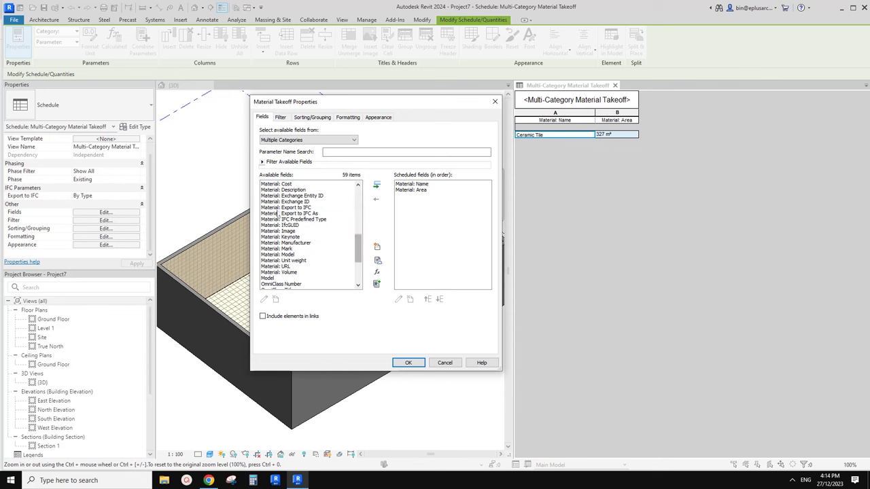
{"action": "scroll", "coordinate": [283, 235], "scroll_direction": "up", "scroll_amount": 1}
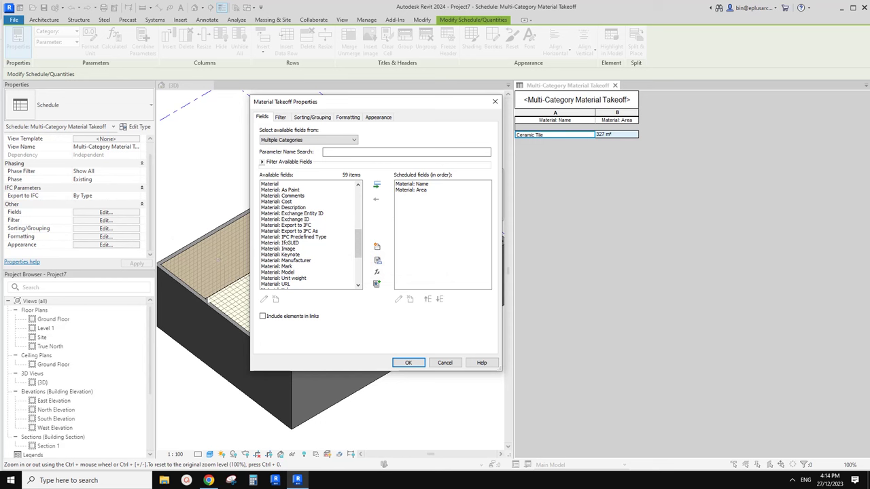
{"action": "left_click_drag", "start_coordinate": [358, 248], "coordinate": [358, 190]}
{"action": "left_click", "coordinate": [272, 207]}
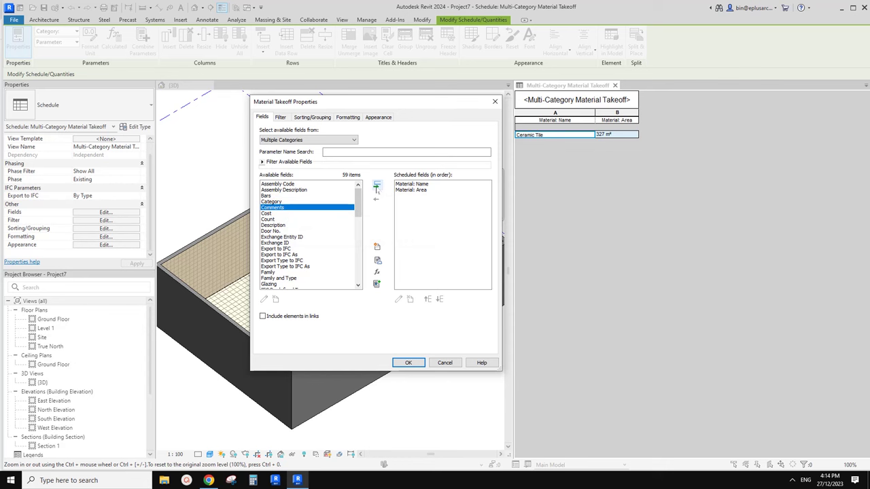
{"action": "left_click", "coordinate": [377, 184]}
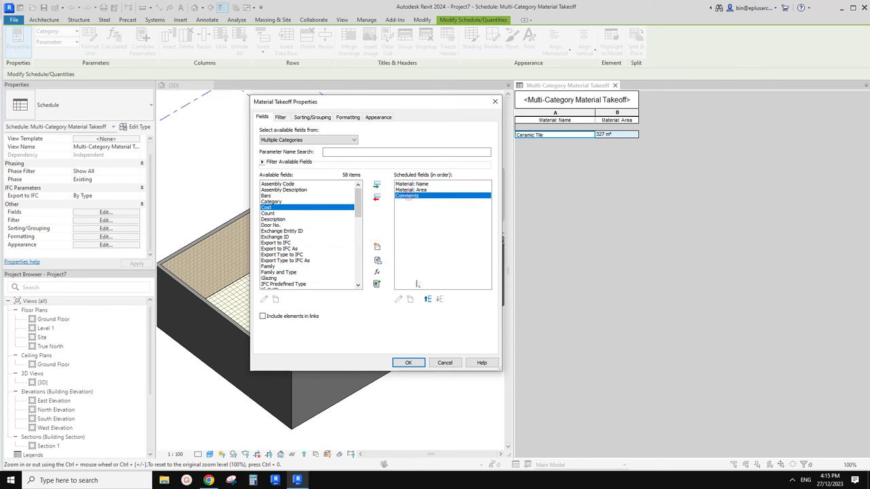
{"action": "left_click", "coordinate": [428, 299]}
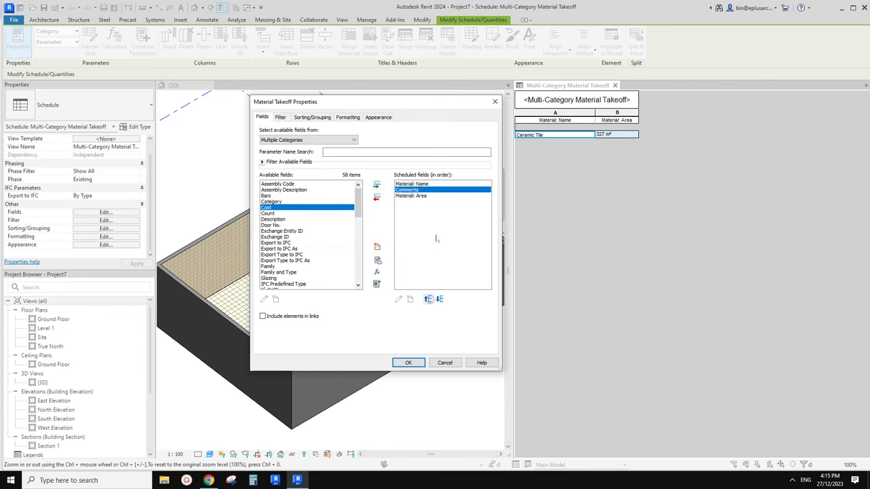
Step: Turn on itemizing every instance in the takeoff schedule, keeping its sorting at none
{"action": "left_click", "coordinate": [311, 117]}
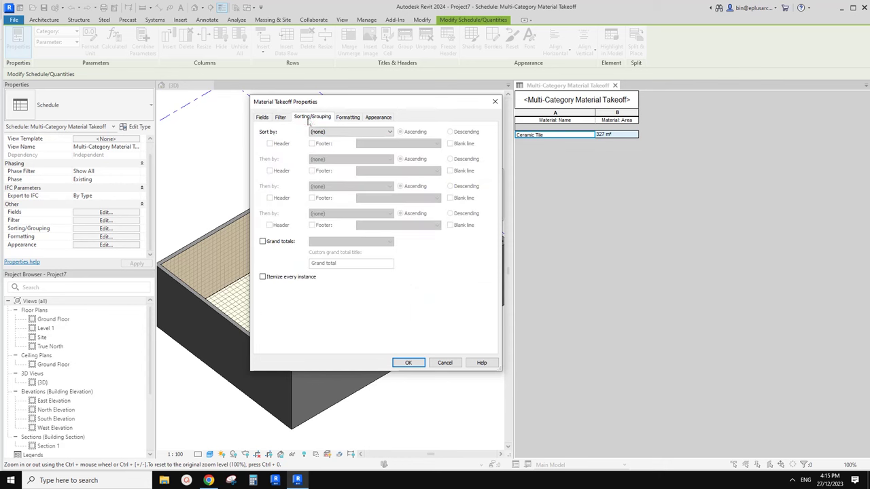
{"action": "left_click", "coordinate": [352, 132]}
{"action": "left_click", "coordinate": [333, 141]}
{"action": "left_click", "coordinate": [263, 277]}
{"action": "left_click", "coordinate": [410, 363]}
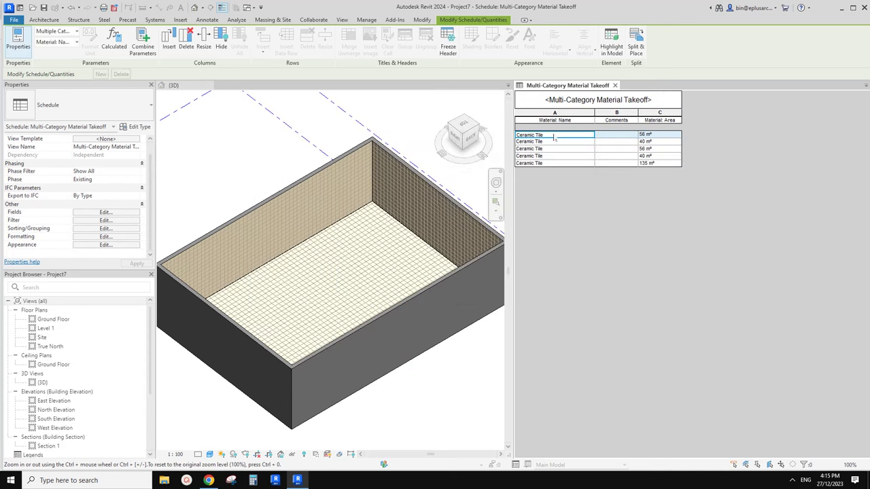
Step: Set the Comments property of the long wall nearest the viewer in the 3D view to "N wall"
{"action": "left_click", "coordinate": [268, 152]}
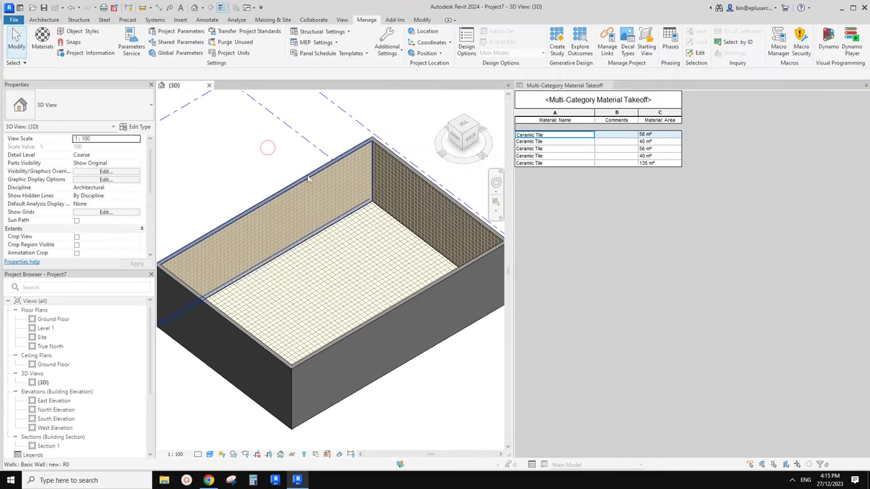
{"action": "left_click", "coordinate": [296, 211]}
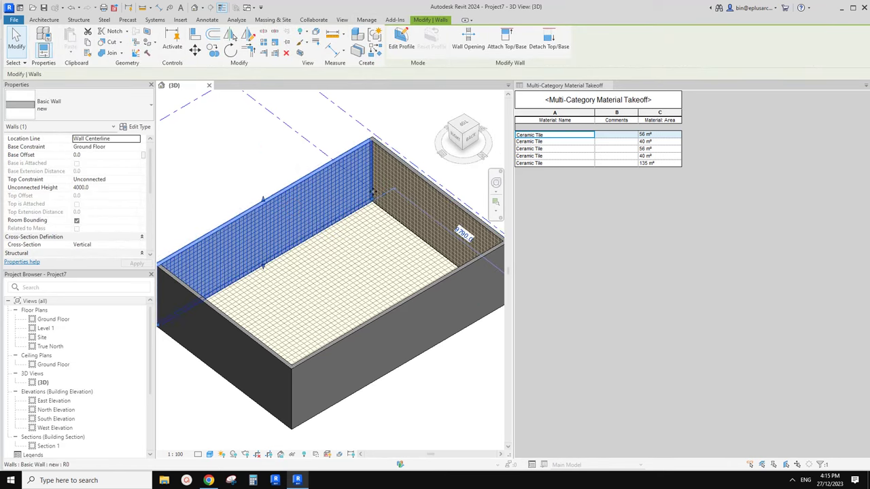
{"action": "middle_click_drag", "start_coordinate": [372, 191], "coordinate": [443, 139], "text": "shift"}
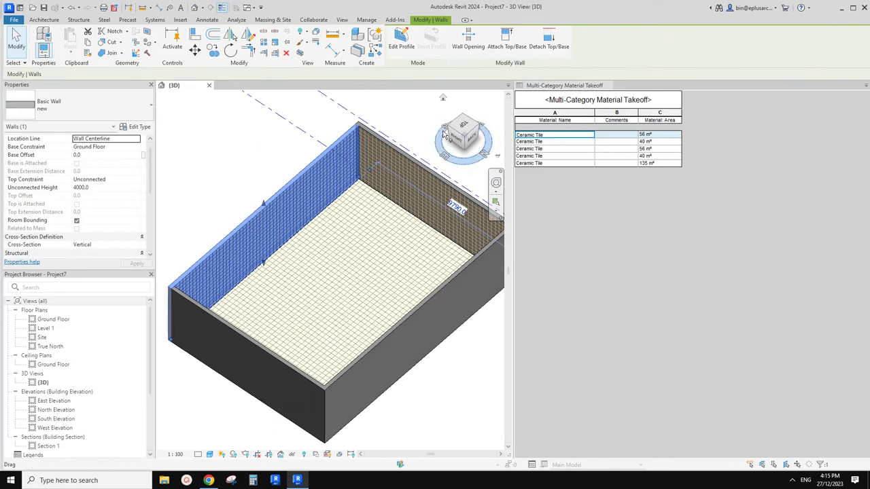
{"action": "left_click", "coordinate": [447, 309]}
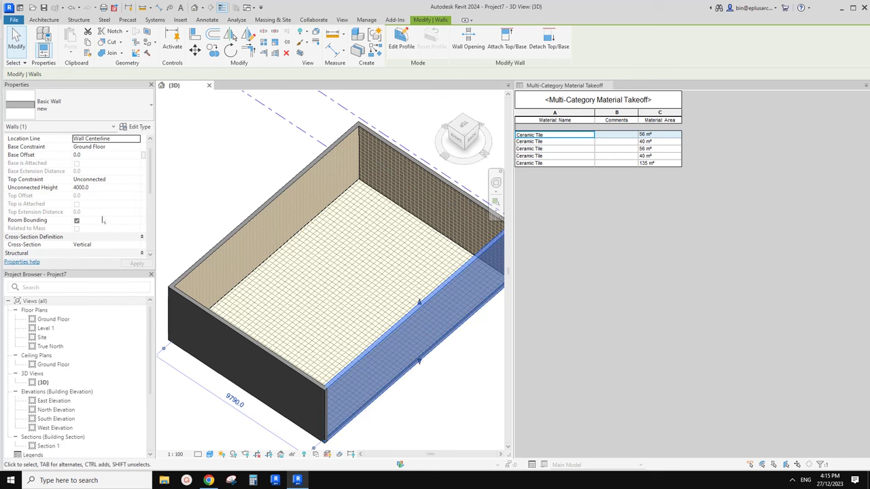
{"action": "scroll", "coordinate": [105, 223], "scroll_direction": "down", "scroll_amount": 5}
{"action": "scroll", "coordinate": [45, 203], "scroll_direction": "down", "scroll_amount": 2}
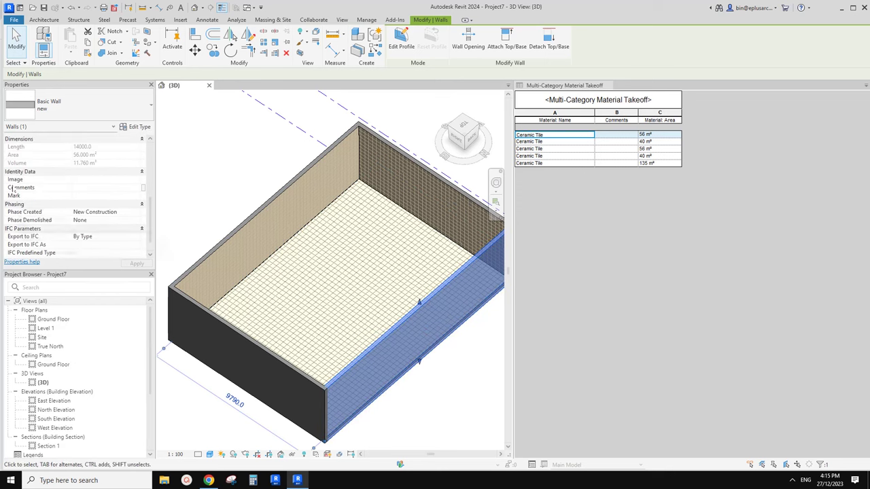
{"action": "left_click", "coordinate": [96, 188]}
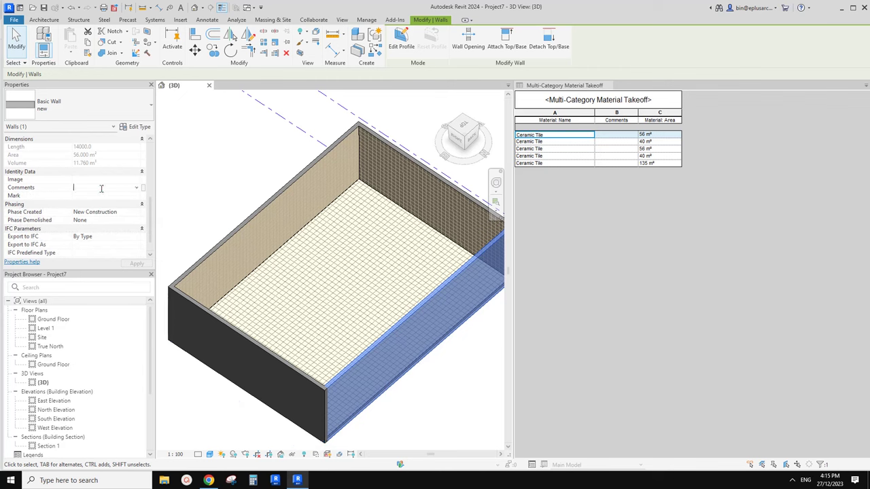
{"action": "type", "text": "N wal"}
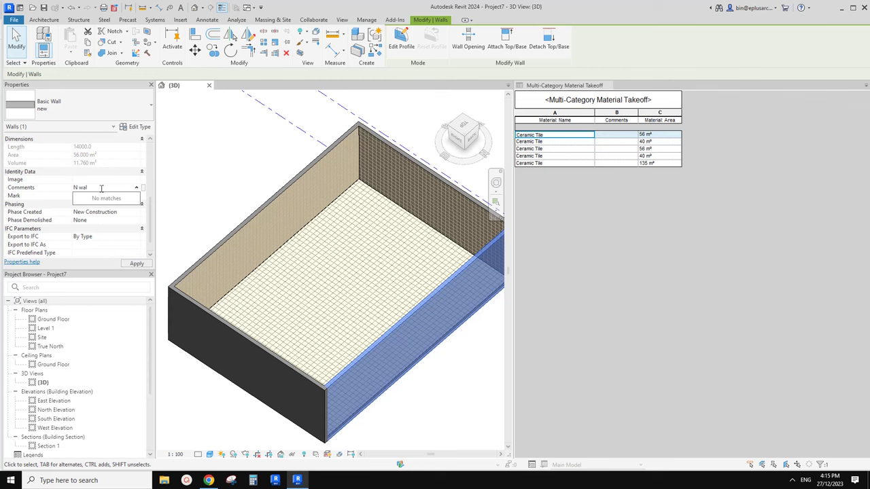
{"action": "type", "text": "l"}
{"action": "key", "text": "Return"}
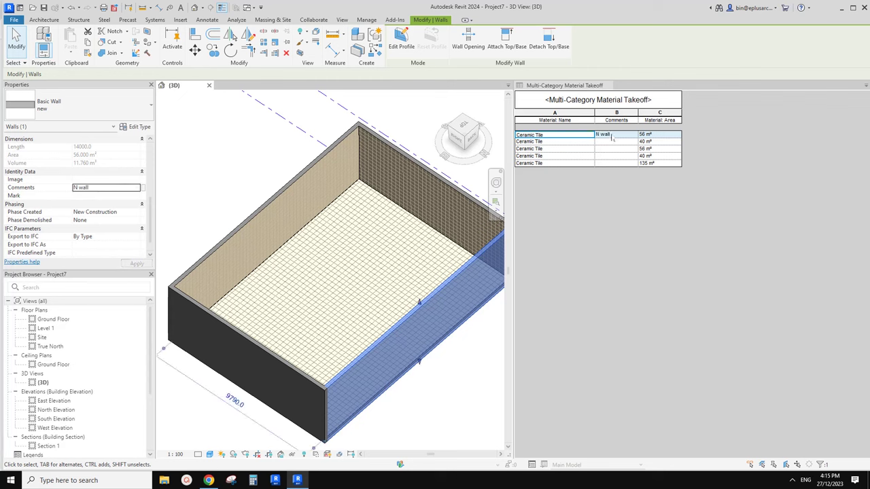
Step: Set the Comments property to "S wall" on the far long wall and "W wall" on the far short wall
{"action": "left_click", "coordinate": [297, 210]}
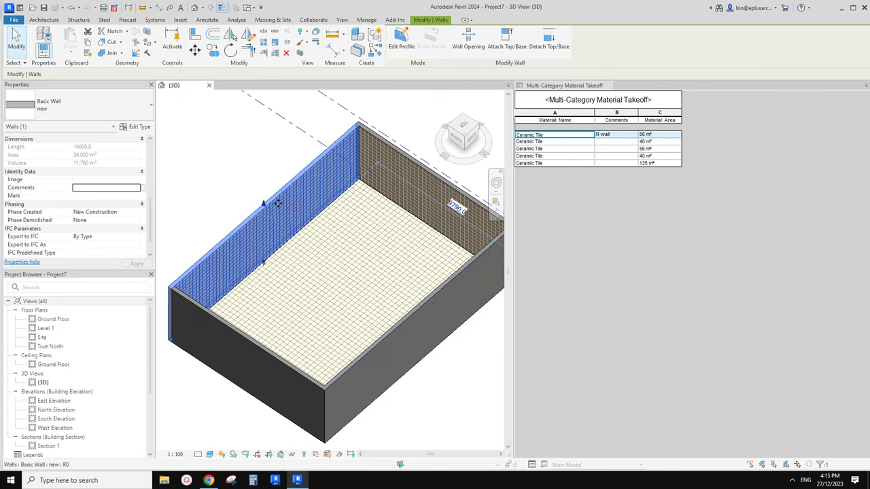
{"action": "left_click", "coordinate": [97, 188]}
{"action": "type", "text": "S W"}
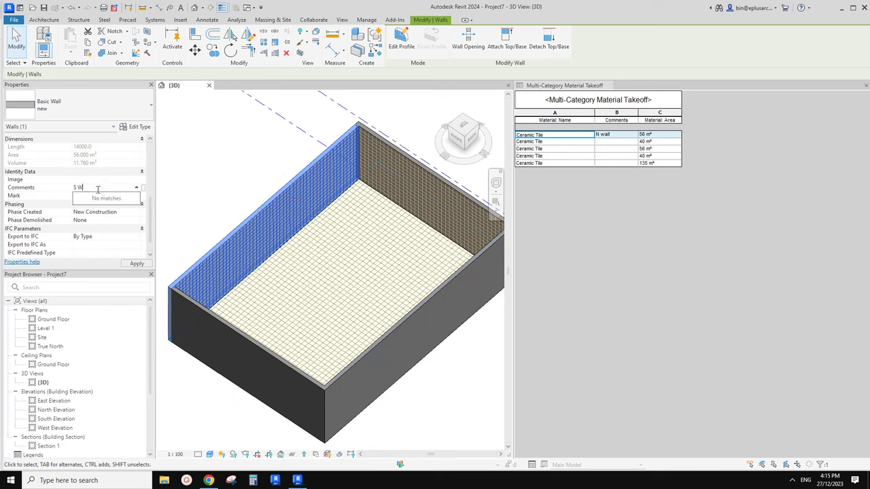
{"action": "left_click", "coordinate": [417, 185]}
{"action": "left_click", "coordinate": [92, 186]}
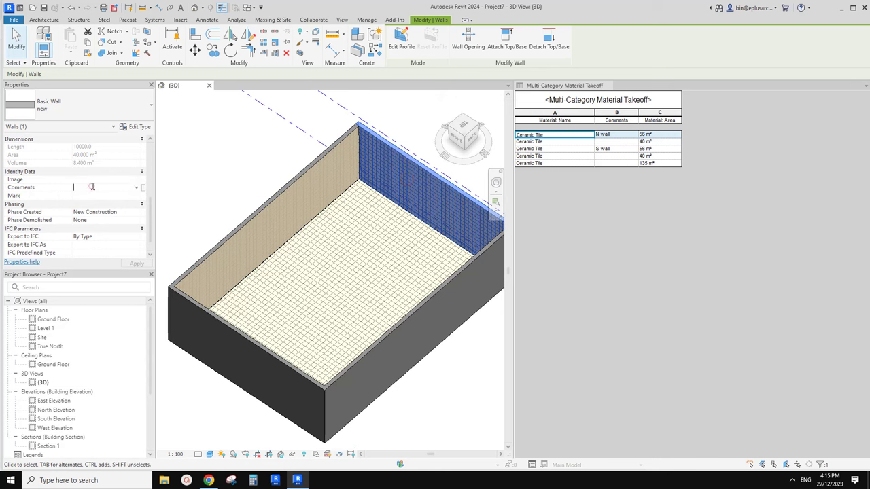
{"action": "type", "text": "W w"}
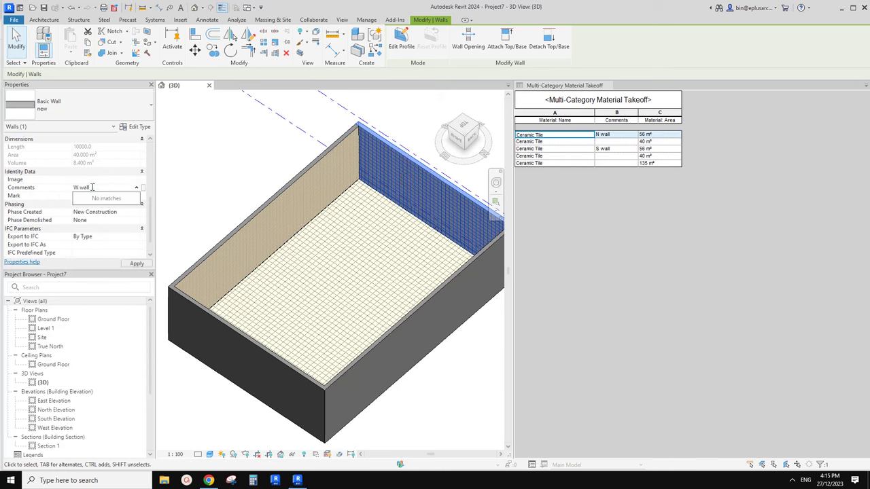
{"action": "type", "text": "all"}
Step: Set the Comments property to "E wall" on the near short wall and "Floor" on the tiled floor
{"action": "left_click", "coordinate": [247, 360]}
{"action": "left_click", "coordinate": [85, 188]}
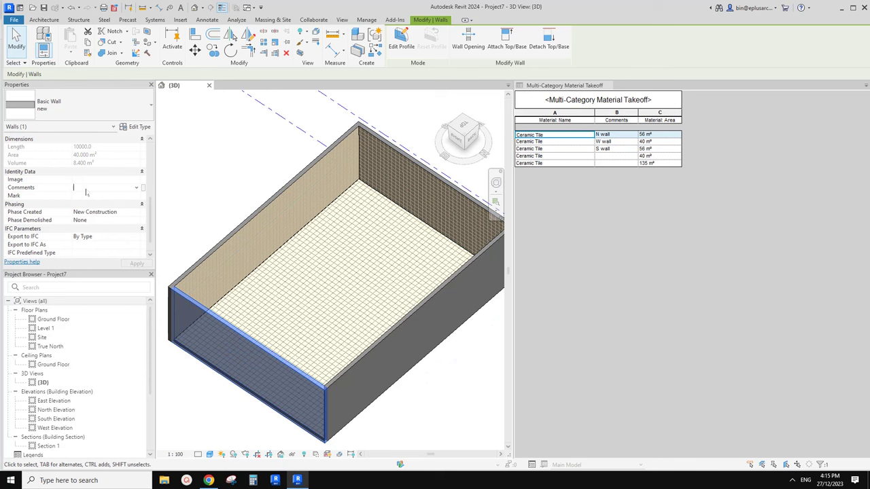
{"action": "type", "text": "E"}
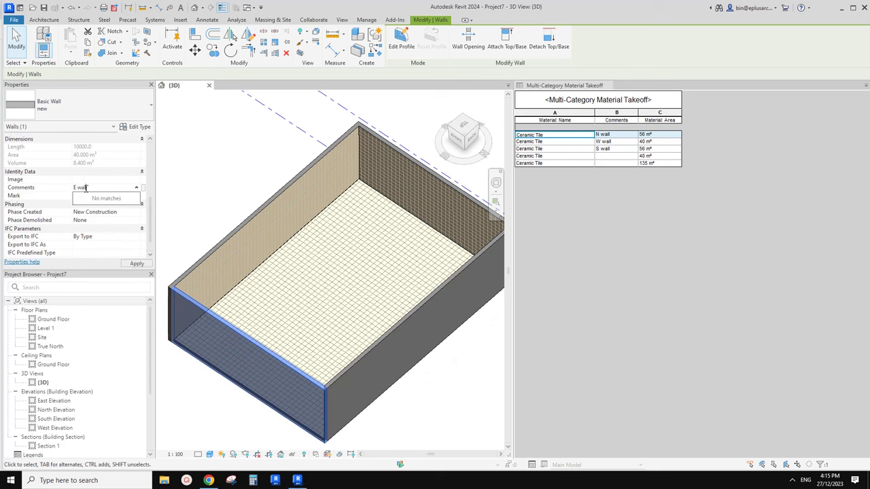
{"action": "type", "text": " wall"}
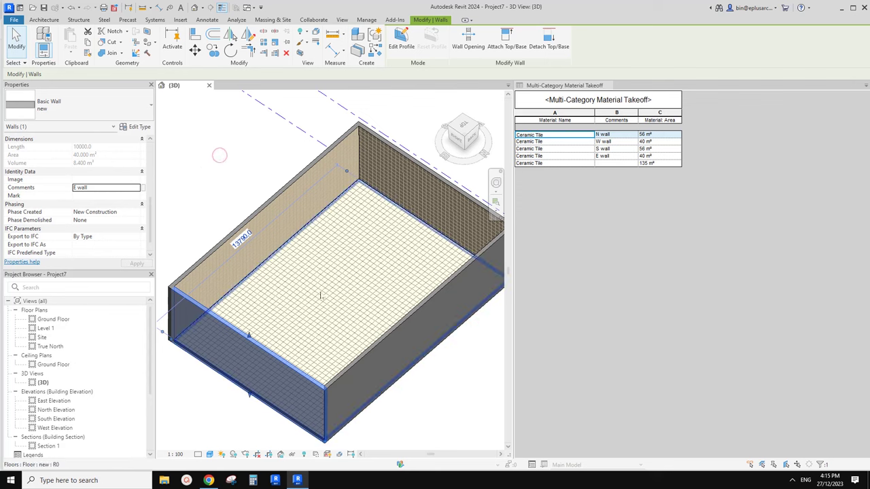
{"action": "left_click", "coordinate": [331, 293]}
{"action": "left_click", "coordinate": [96, 164]}
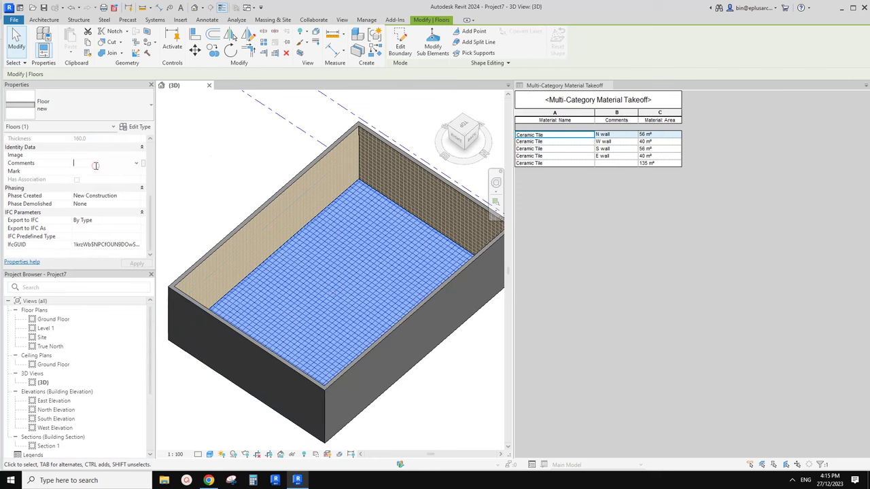
{"action": "type", "text": "Floor"}
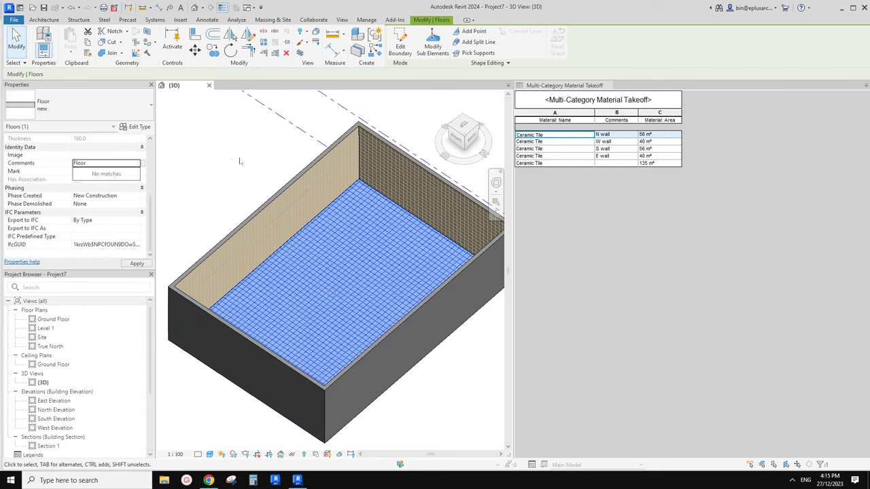
{"action": "key", "text": "Return"}
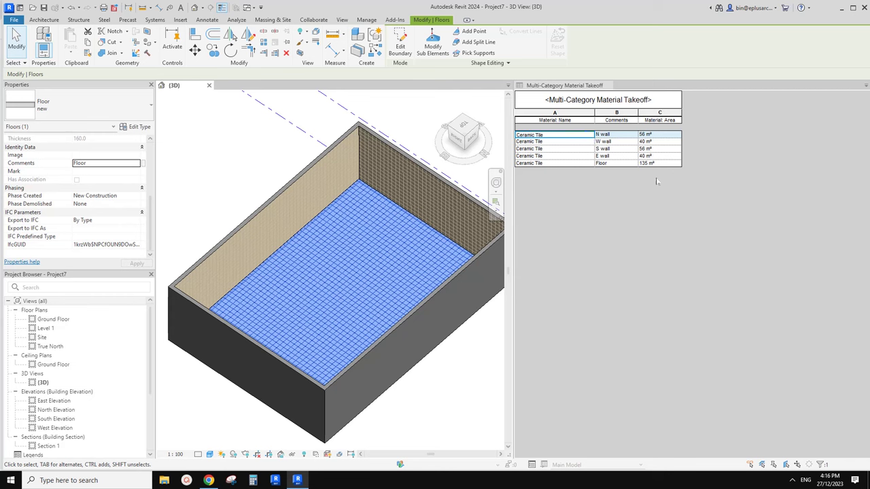
{"action": "left_click", "coordinate": [245, 147]}
Step: Sort the takeoff schedule by Material: Area with a footer showing title, count, and totals, leaving grand totals off
{"action": "left_click", "coordinate": [587, 210]}
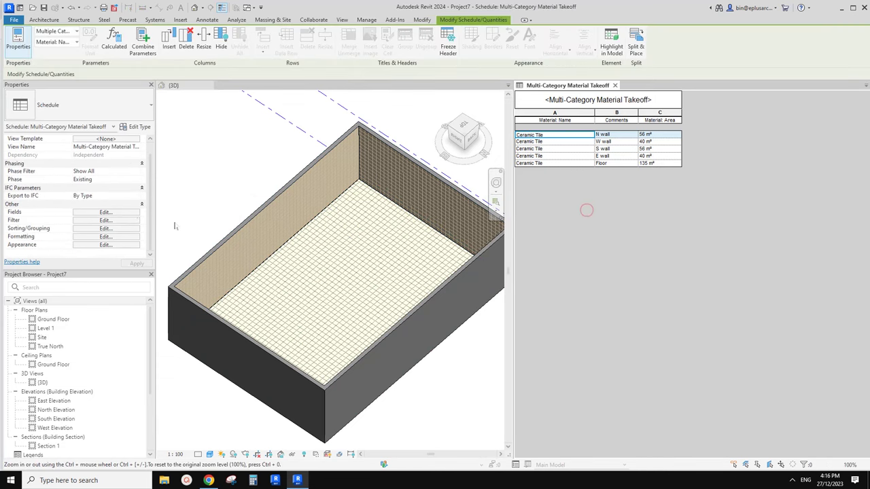
{"action": "left_click", "coordinate": [105, 212]}
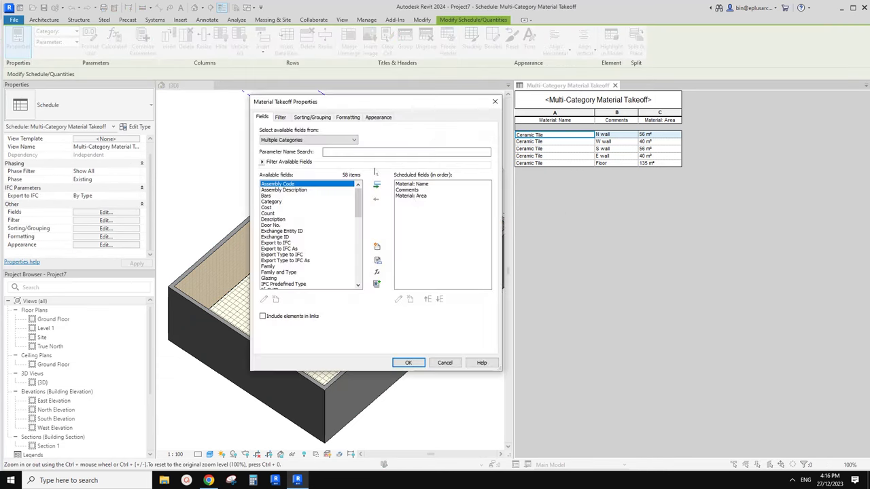
{"action": "left_click", "coordinate": [281, 117]}
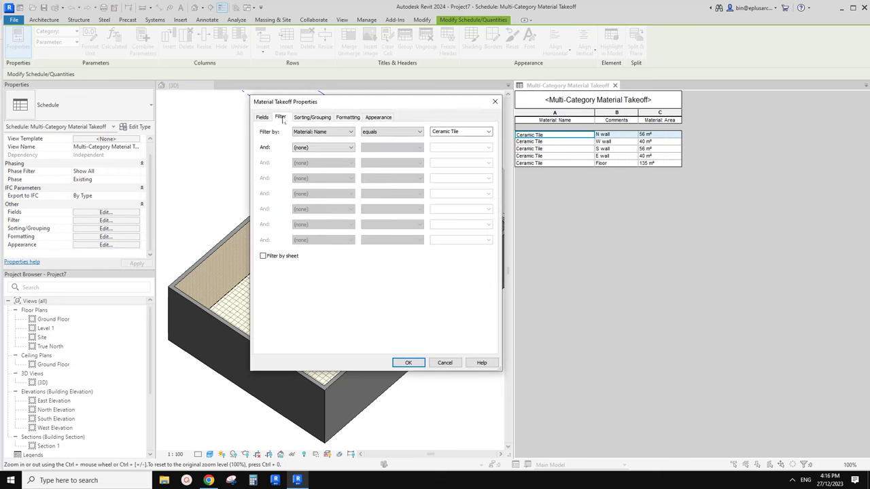
{"action": "left_click", "coordinate": [300, 119]}
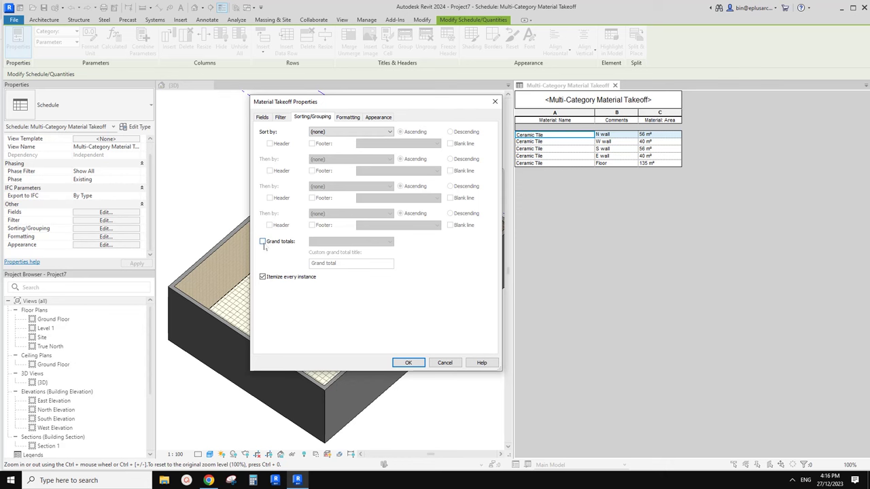
{"action": "left_click", "coordinate": [263, 242]}
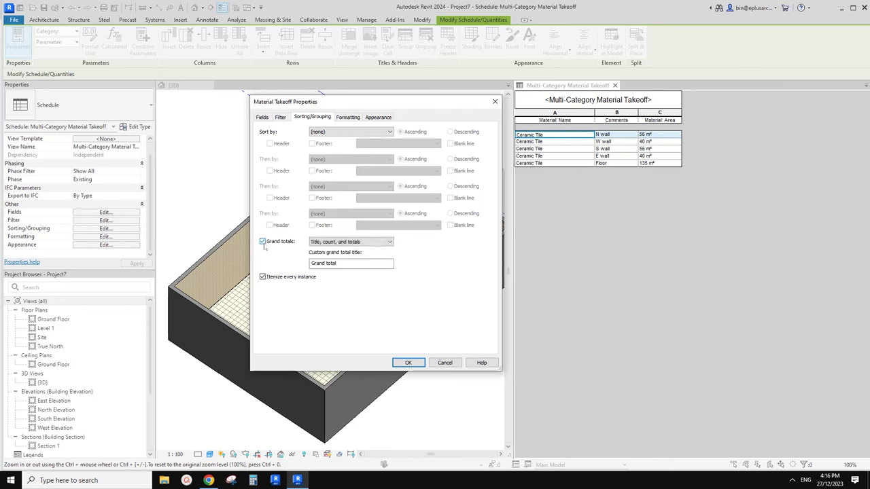
{"action": "left_click", "coordinate": [376, 134]}
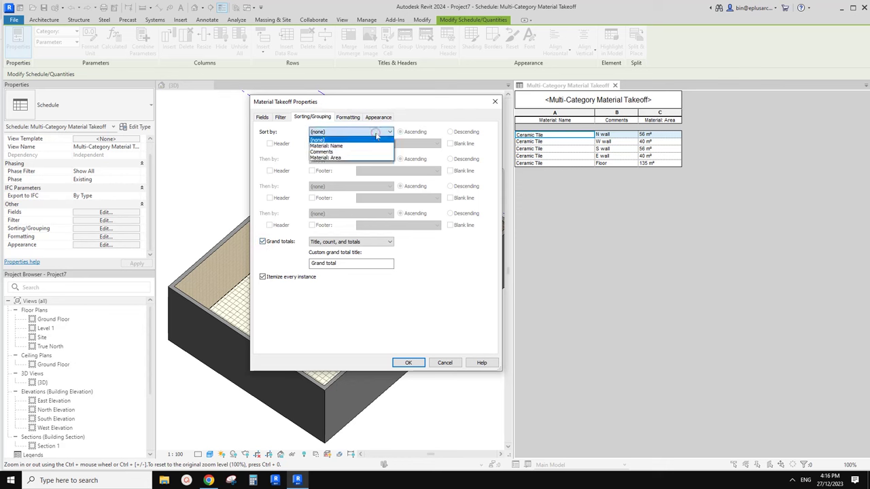
{"action": "left_click", "coordinate": [350, 157]}
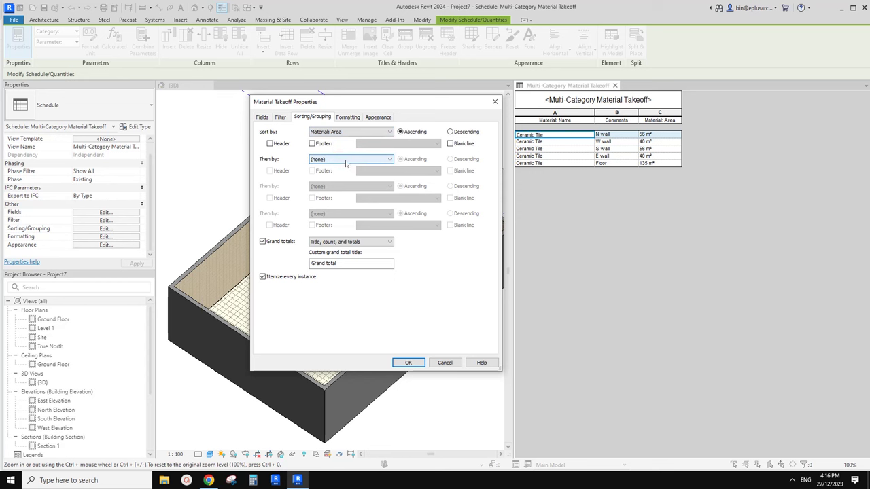
{"action": "left_click", "coordinate": [263, 242]}
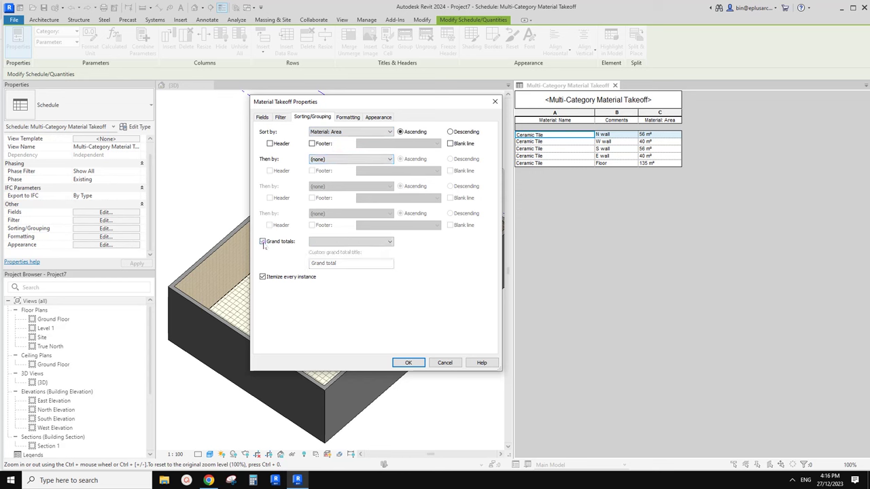
{"action": "left_click", "coordinate": [312, 144]}
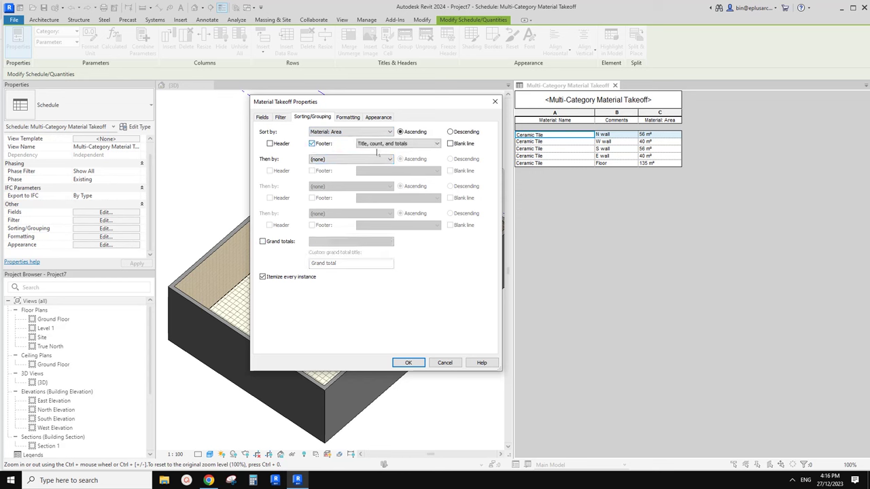
{"action": "left_click", "coordinate": [408, 362]}
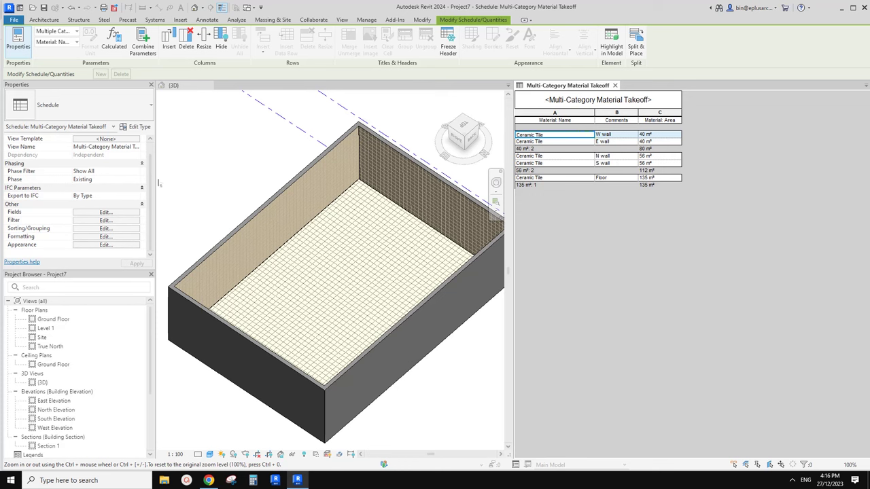
Step: Sort the takeoff schedule by Material: Name, keeping the footer with title, count, and totals
{"action": "left_click", "coordinate": [113, 213]}
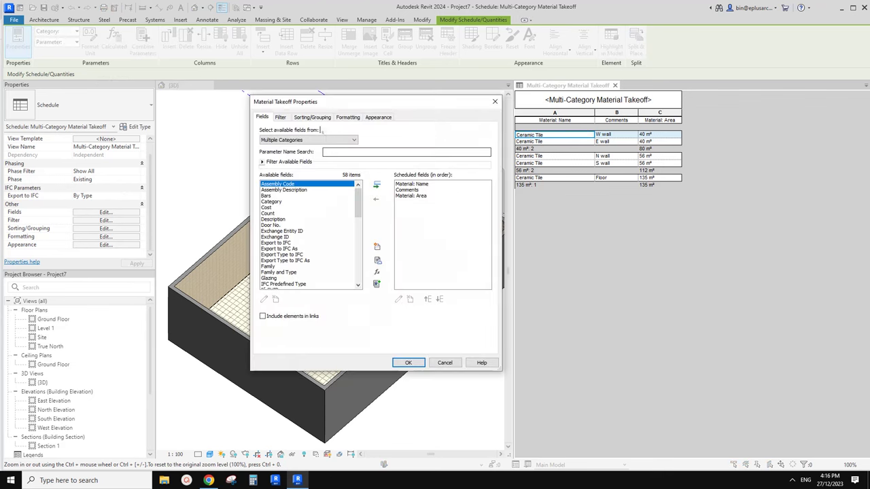
{"action": "left_click", "coordinate": [322, 120]}
{"action": "left_click", "coordinate": [352, 132]}
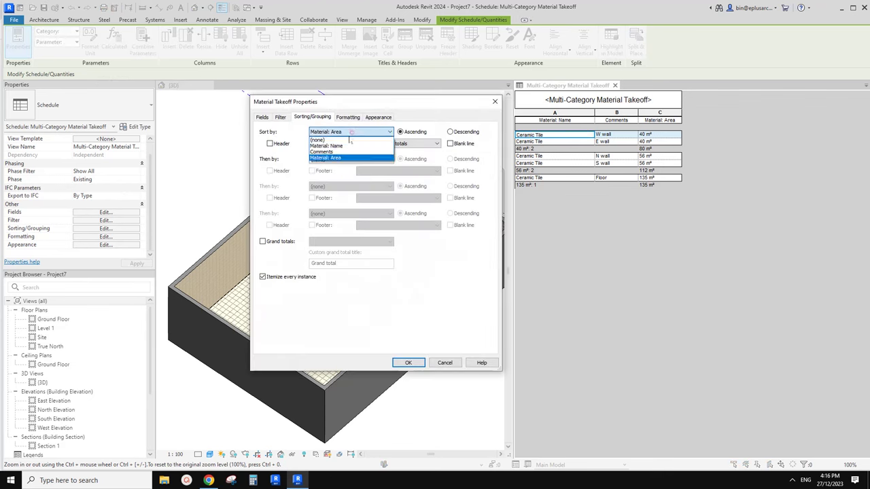
{"action": "left_click", "coordinate": [326, 146]}
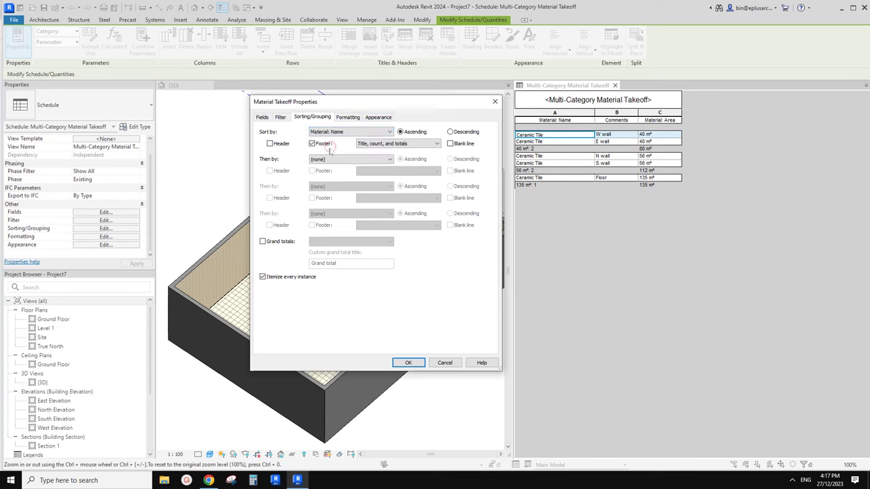
{"action": "left_click", "coordinate": [313, 143]}
{"action": "left_click", "coordinate": [408, 362]}
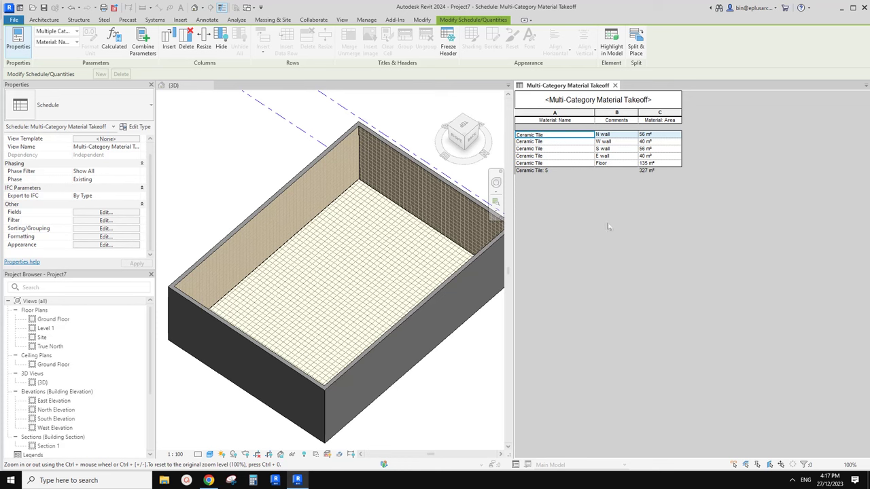
Step: Turn on grand totals with title, count, and totals in the takeoff schedule
{"action": "left_click", "coordinate": [119, 220]}
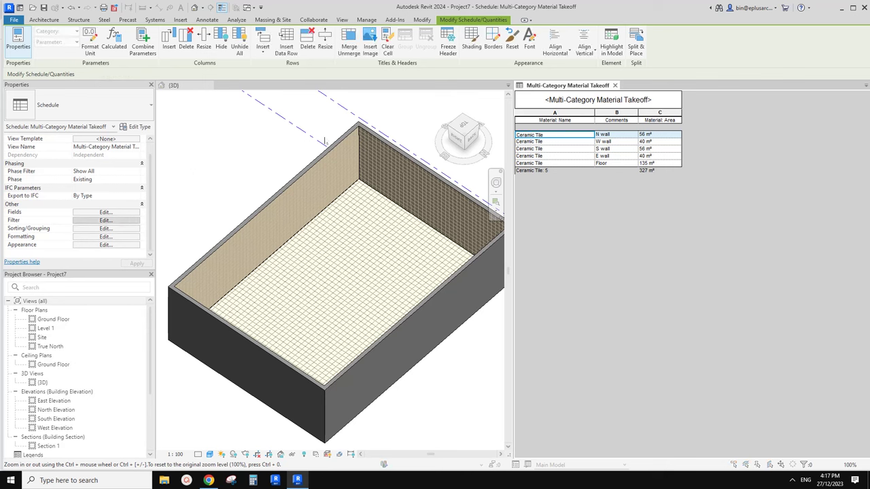
{"action": "left_click", "coordinate": [312, 117]}
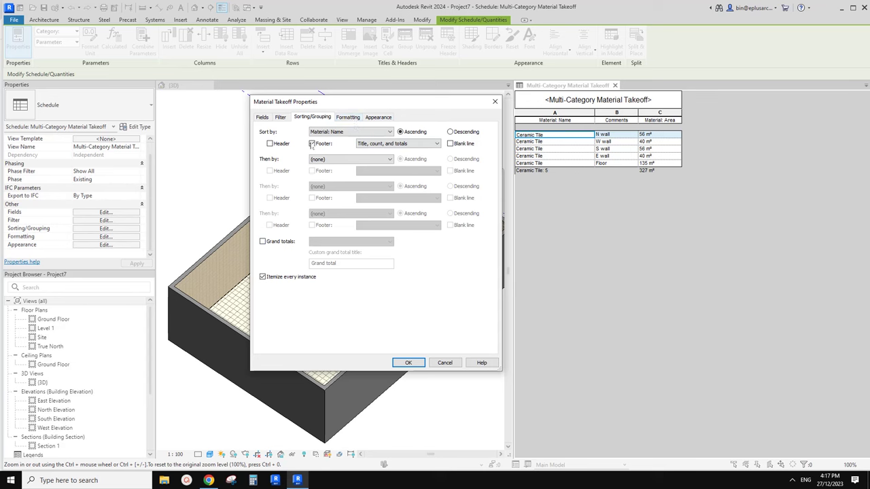
{"action": "left_click", "coordinate": [272, 243]}
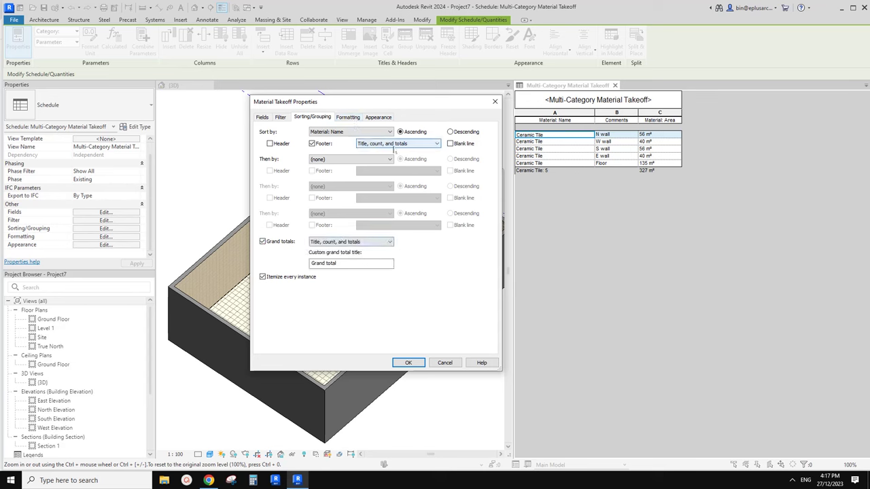
{"action": "left_click", "coordinate": [416, 362]}
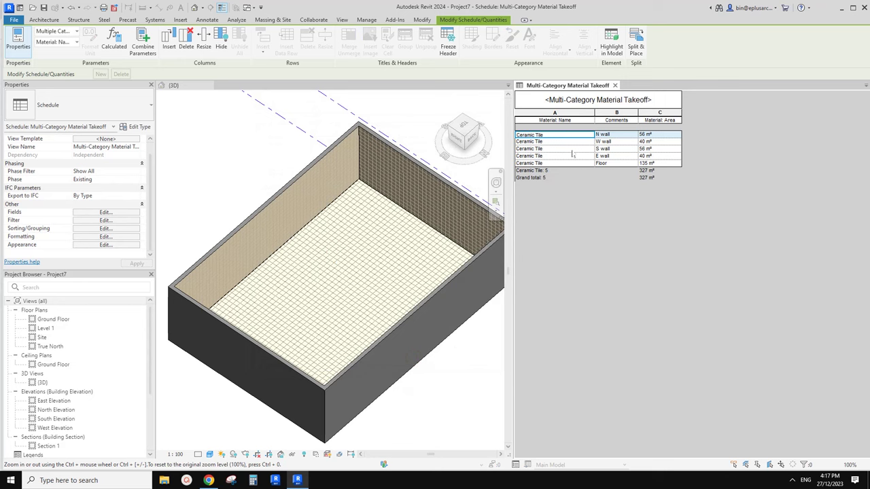
Step: Turn off the Material: Name footer in the takeoff schedule, keeping grand totals on
{"action": "left_click", "coordinate": [123, 212]}
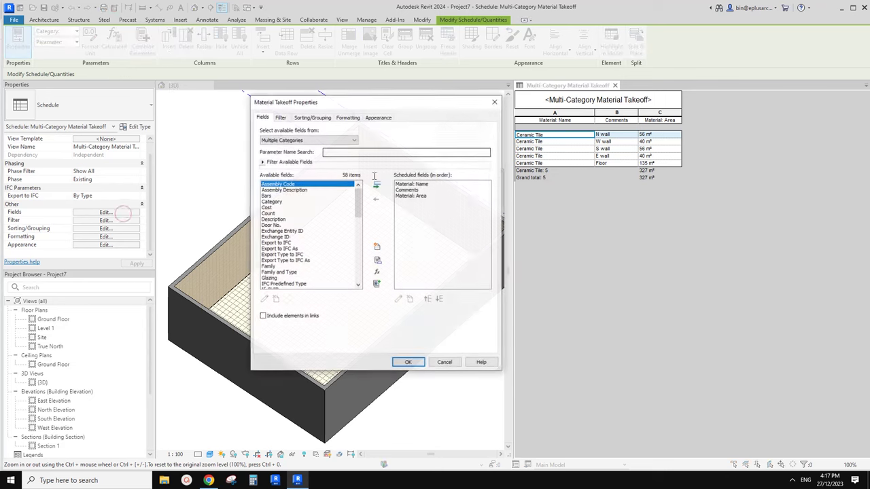
{"action": "left_click", "coordinate": [314, 119]}
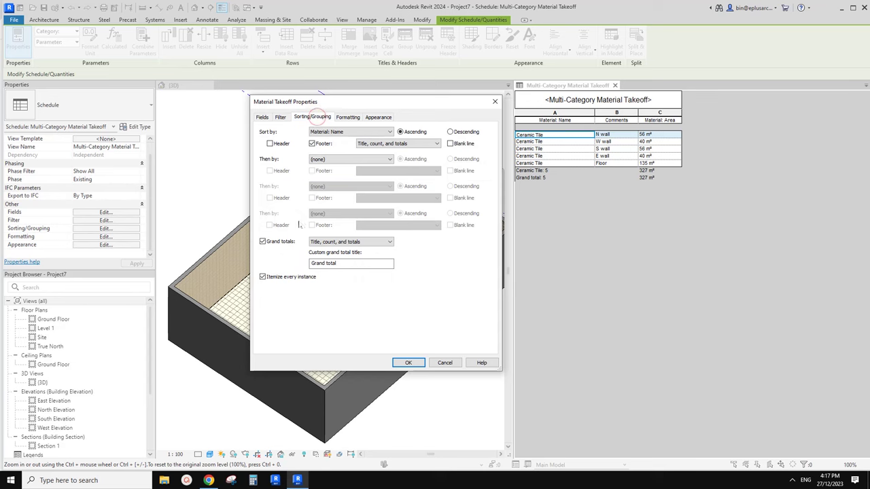
{"action": "left_click", "coordinate": [312, 143]}
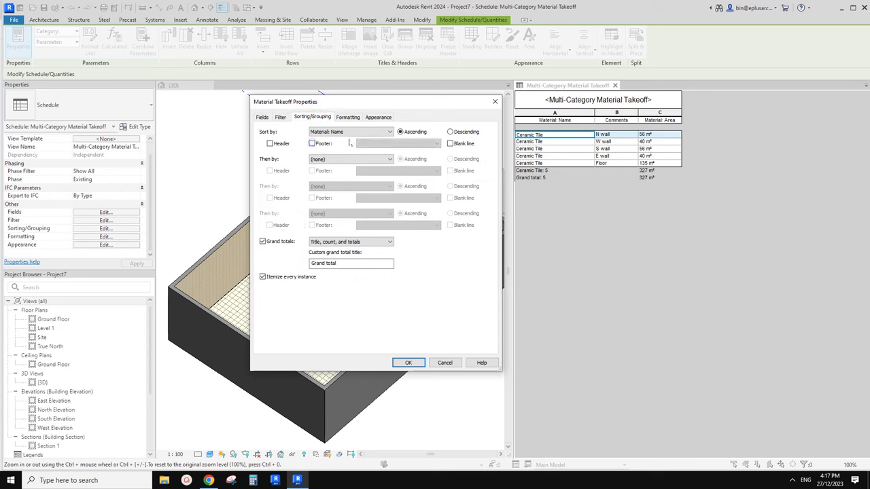
{"action": "left_click", "coordinate": [408, 362]}
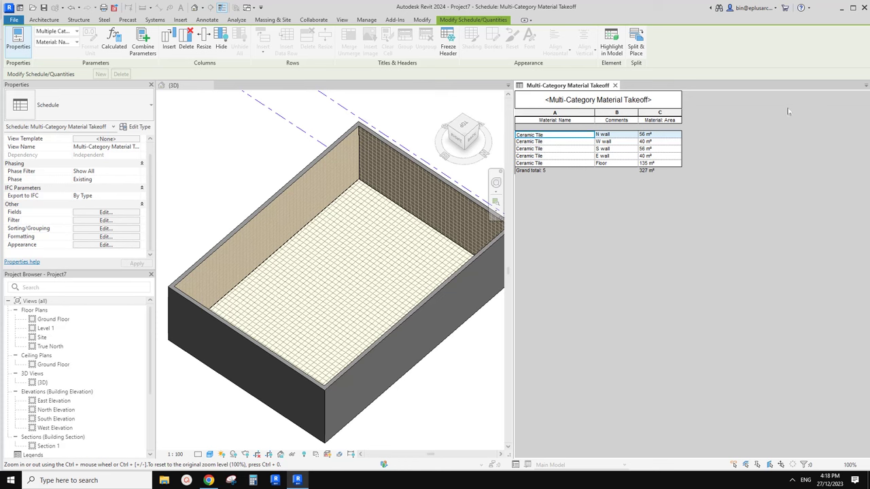
{"action": "left_click", "coordinate": [125, 222]}
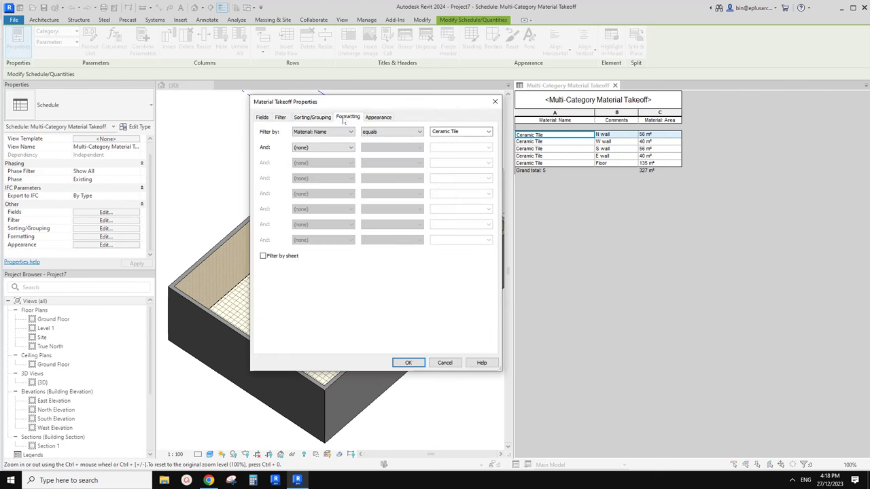
{"action": "left_click", "coordinate": [347, 117]}
{"action": "left_click", "coordinate": [320, 117]}
{"action": "left_click", "coordinate": [338, 117]}
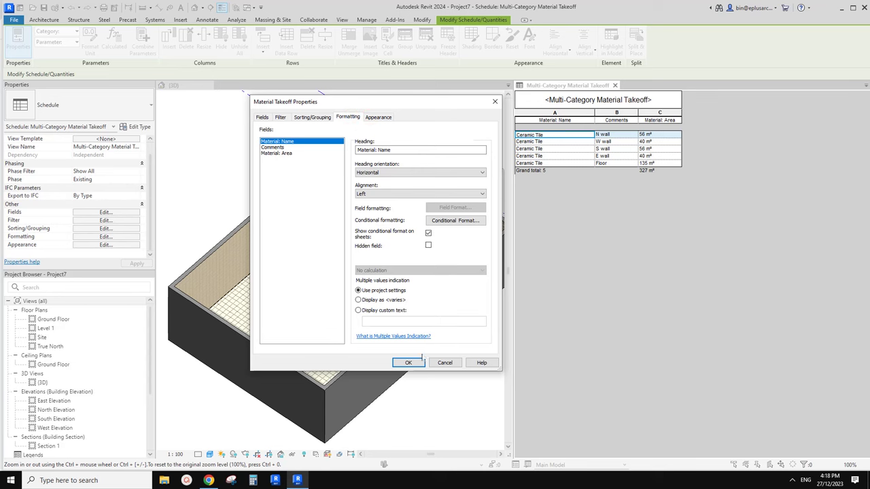
{"action": "left_click", "coordinate": [419, 361]}
Step: Select the takeoff rows one by one to examine which wall or floor each Ceramic Tile entry highlights in the 3D view
{"action": "left_click", "coordinate": [557, 164]}
{"action": "left_click", "coordinate": [556, 150]}
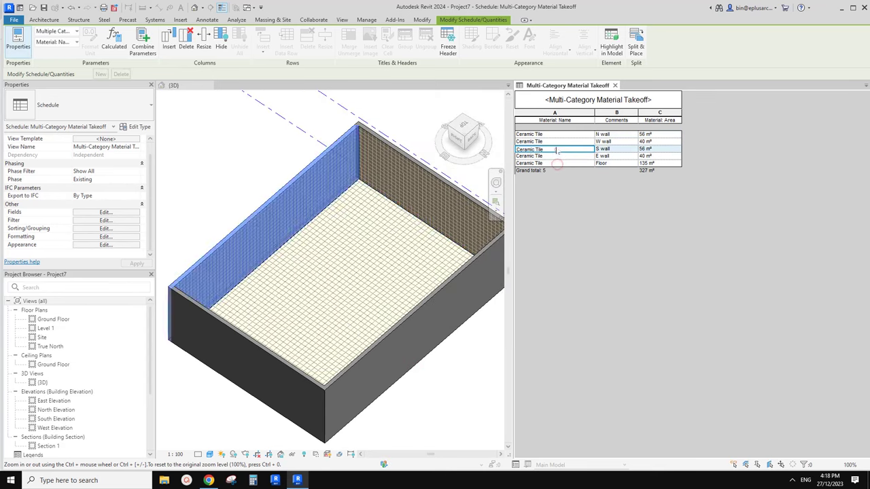
{"action": "left_click", "coordinate": [556, 142]}
{"action": "left_click", "coordinate": [556, 134]}
{"action": "left_click", "coordinate": [608, 141]}
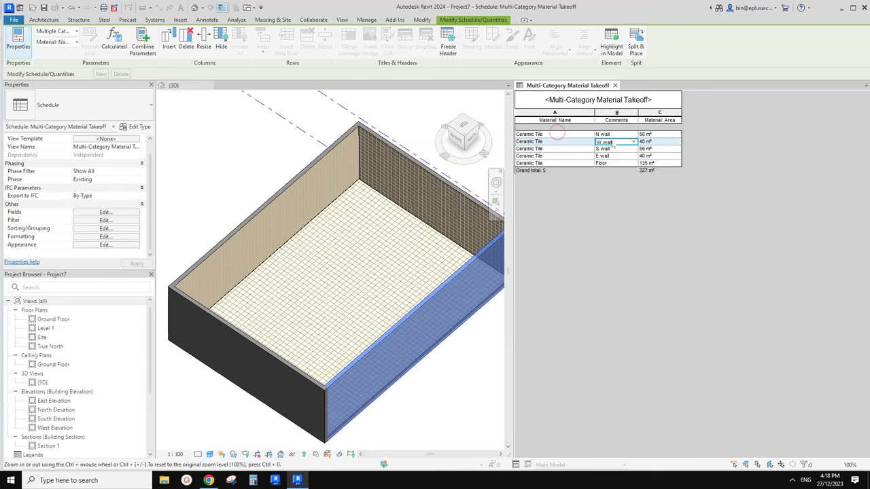
{"action": "left_click", "coordinate": [570, 149]}
{"action": "left_click", "coordinate": [571, 141]}
{"action": "left_click", "coordinate": [568, 134]}
{"action": "left_click", "coordinate": [564, 149]}
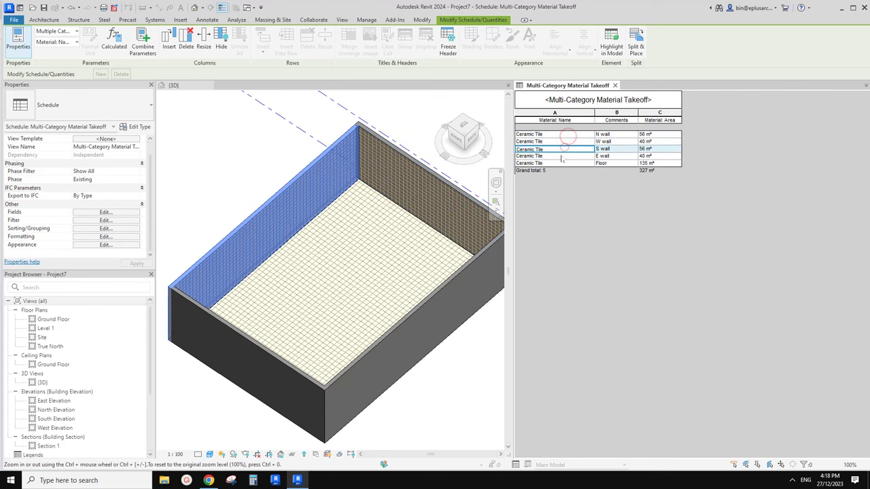
{"action": "left_click", "coordinate": [561, 156]}
{"action": "left_click", "coordinate": [562, 163]}
{"action": "left_click", "coordinate": [562, 156]}
{"action": "left_click", "coordinate": [558, 149]}
{"action": "left_click", "coordinate": [558, 156]}
{"action": "left_click", "coordinate": [556, 141]}
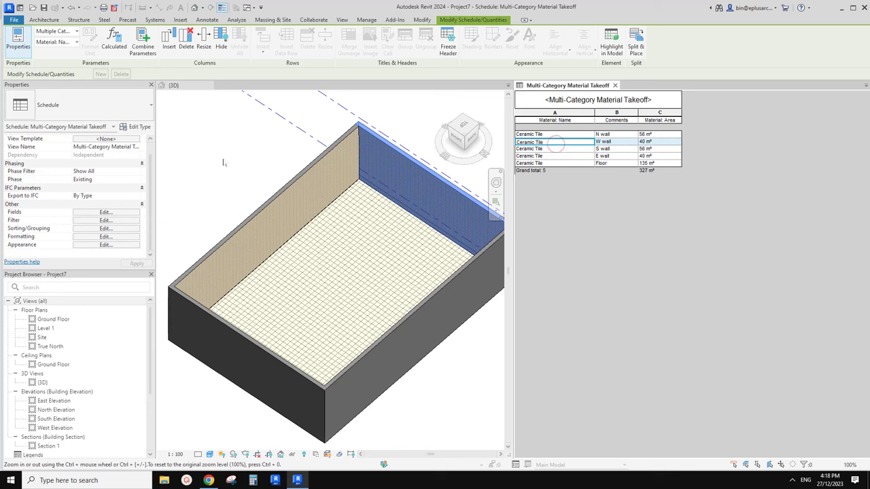
Step: Select the W wall in the model and recheck the wall and floor rows of the takeoff against the 3D view
{"action": "left_click", "coordinate": [229, 218]}
{"action": "scroll", "coordinate": [229, 218], "scroll_direction": "up", "scroll_amount": 1}
{"action": "left_click", "coordinate": [422, 204]}
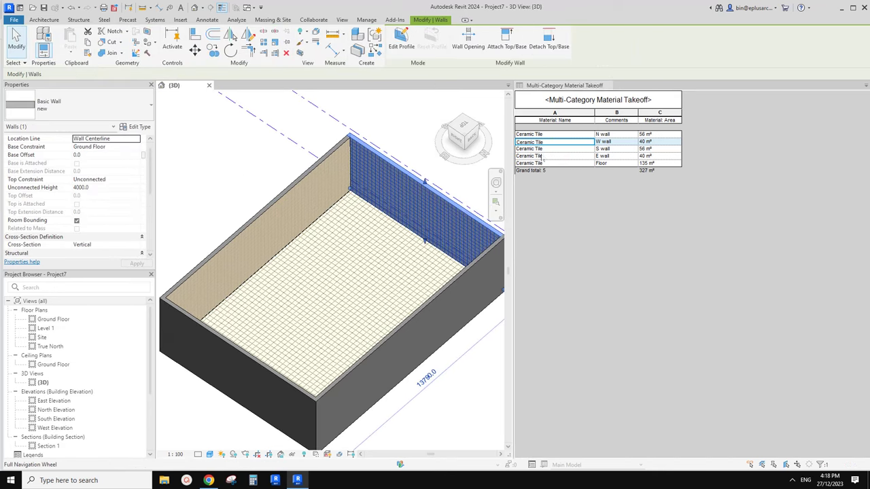
{"action": "left_click", "coordinate": [549, 151]}
{"action": "left_click", "coordinate": [548, 142]}
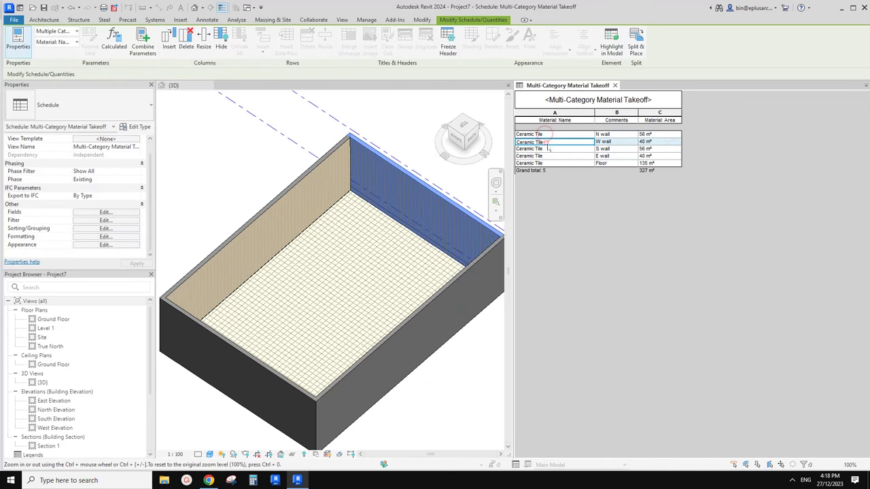
{"action": "left_click", "coordinate": [551, 157]}
{"action": "left_click", "coordinate": [564, 164]}
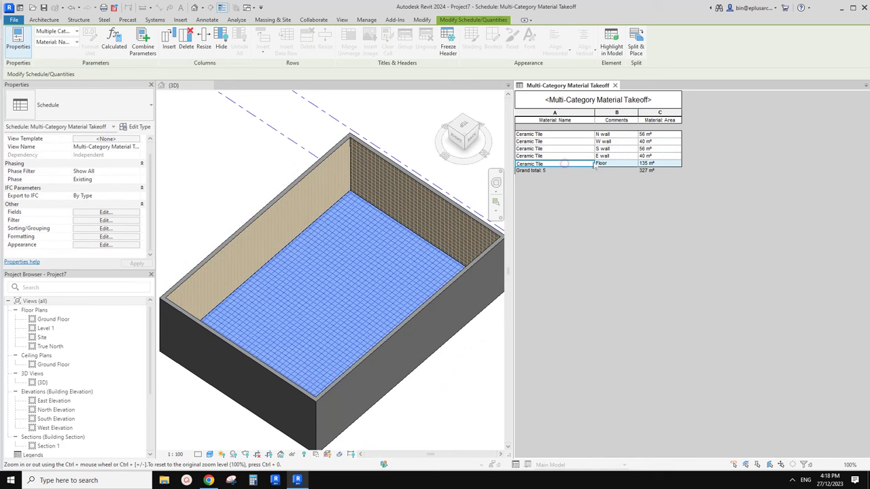
{"action": "left_click", "coordinate": [568, 157]}
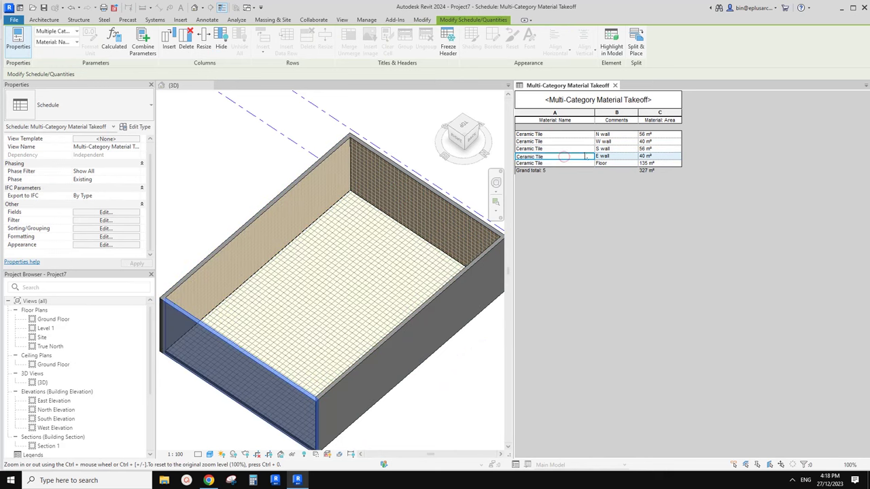
{"action": "left_click", "coordinate": [563, 149]}
{"action": "left_click", "coordinate": [556, 142]}
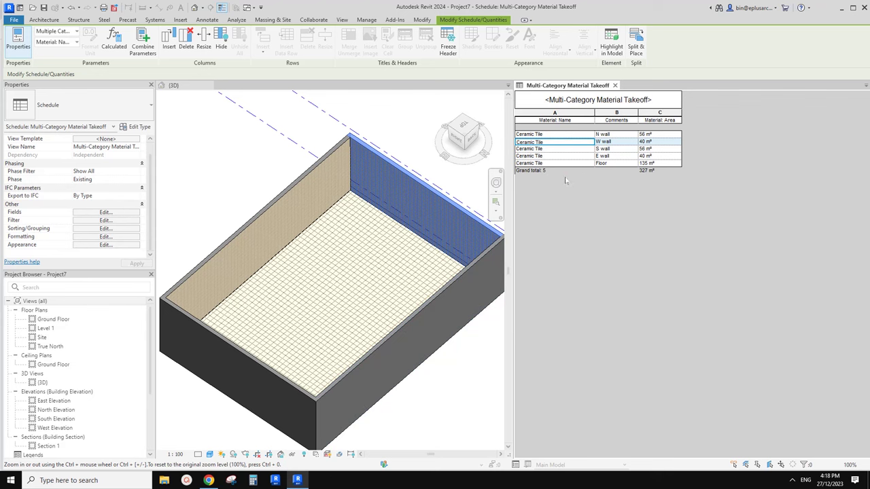
Step: Select several takeoff rows together to examine their matching surfaces in the 3D view, and clear the selection
{"action": "left_click", "coordinate": [564, 163], "text": "shift"}
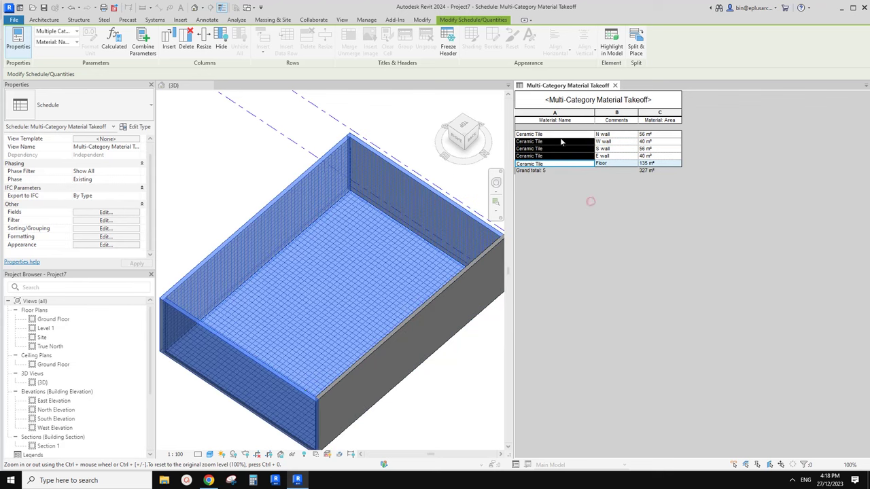
{"action": "left_click", "coordinate": [562, 142]}
{"action": "left_click", "coordinate": [557, 134], "text": "ctrl"}
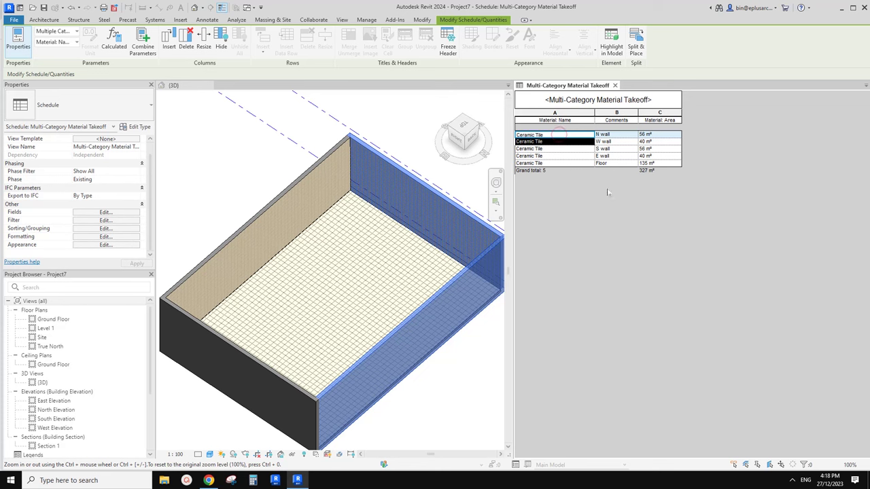
{"action": "left_click", "coordinate": [568, 142]}
{"action": "left_click", "coordinate": [573, 148], "text": "shift"}
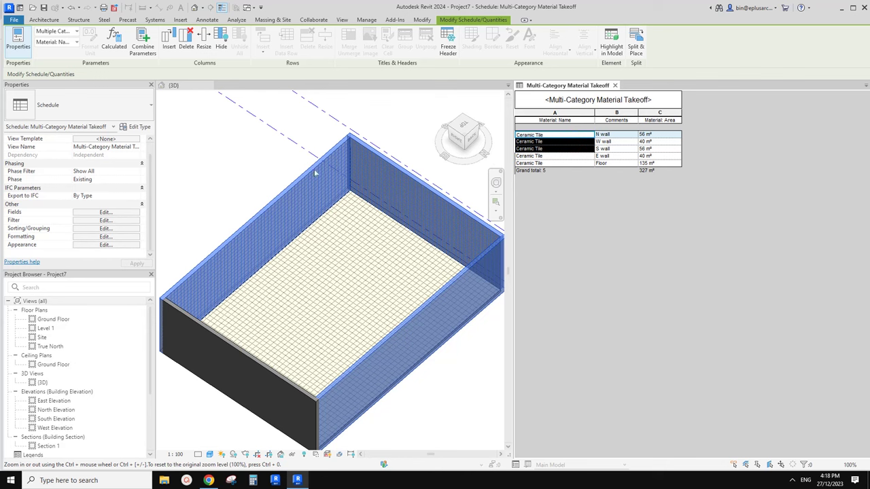
{"action": "left_click", "coordinate": [362, 194]}
{"action": "scroll", "coordinate": [362, 194], "scroll_direction": "down", "scroll_amount": 1}
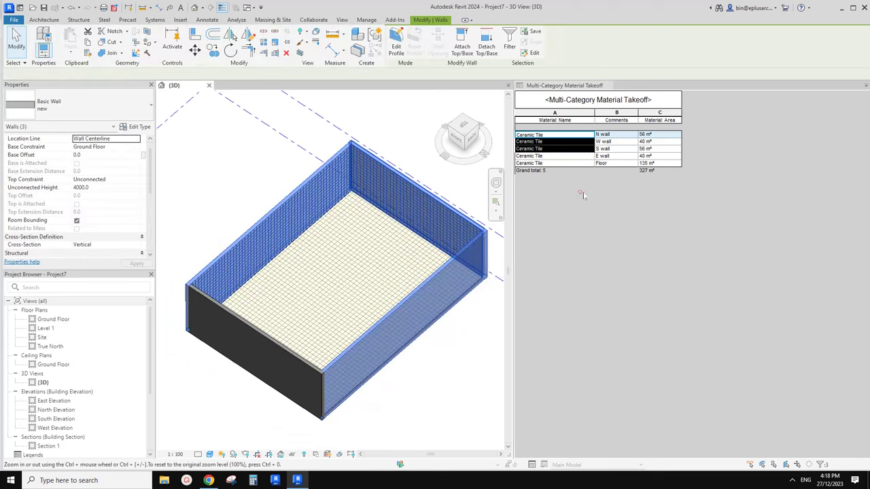
{"action": "left_click", "coordinate": [578, 190]}
Step: Shrink the room by moving the W wall inward to a room length of 8300 mm and moving the S wall inward
{"action": "middle_click_drag", "start_coordinate": [326, 211], "coordinate": [391, 204], "text": "shift"}
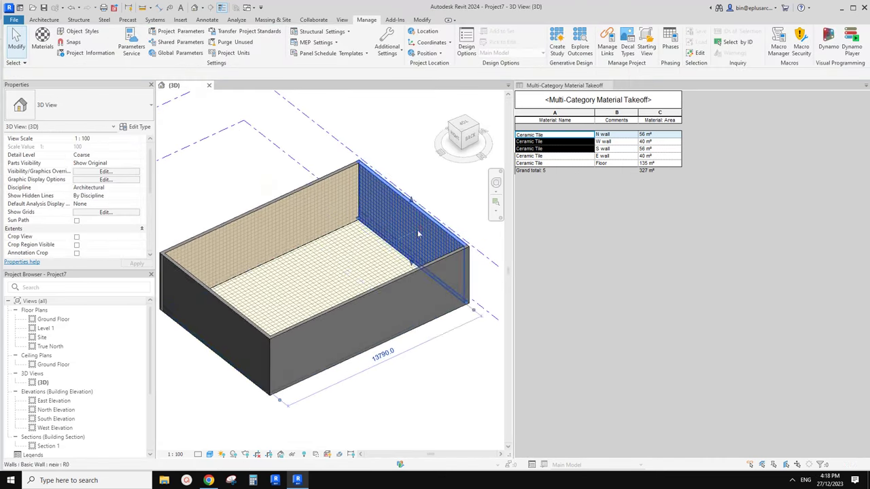
{"action": "left_click", "coordinate": [391, 204]}
{"action": "left_click_drag", "start_coordinate": [391, 204], "coordinate": [359, 260]}
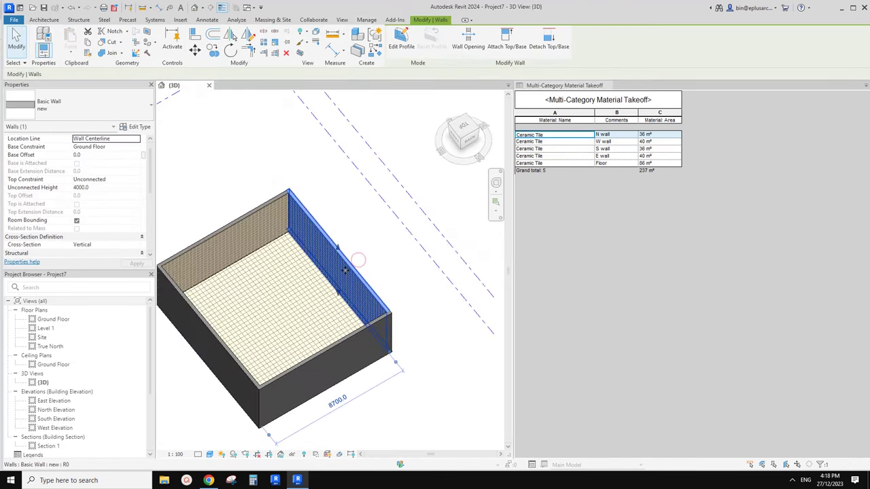
{"action": "middle_click_drag", "start_coordinate": [326, 295], "coordinate": [357, 268]}
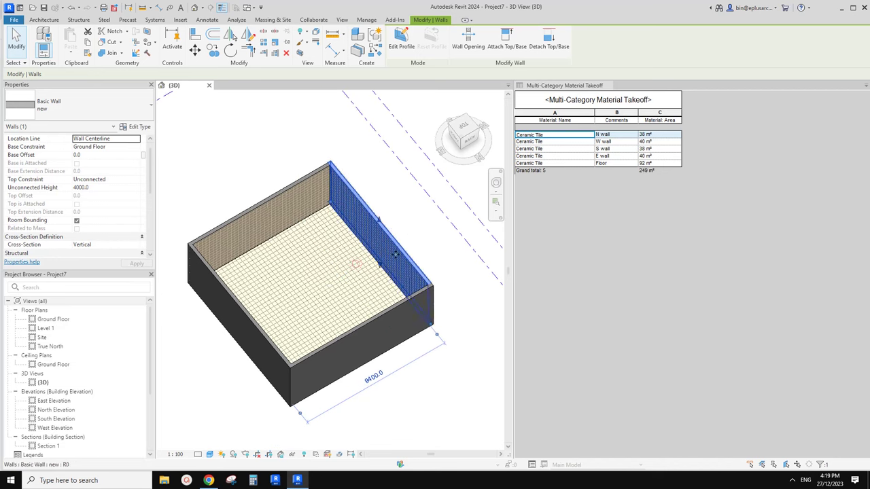
{"action": "left_click_drag", "start_coordinate": [367, 234], "coordinate": [329, 250]}
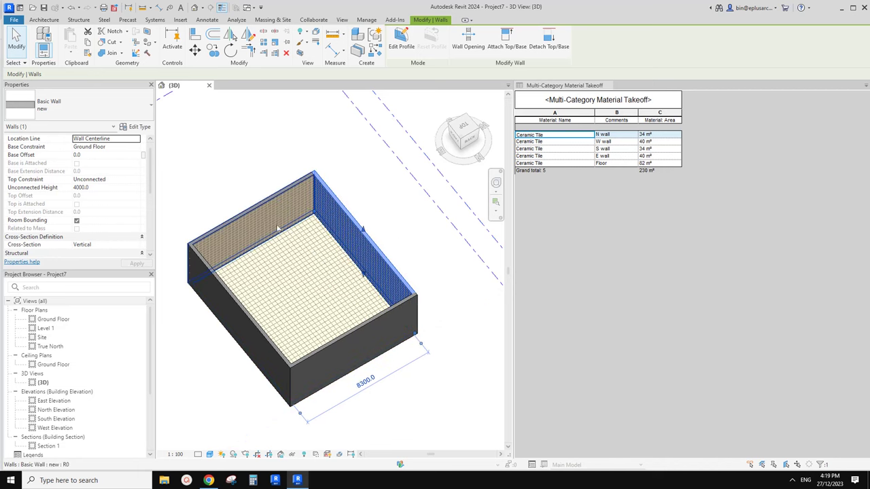
{"action": "left_click", "coordinate": [292, 243]}
Step: Raise the tops of the room's walls, with the W wall about 6895 mm high and the E wall about 6834 mm
{"action": "left_click", "coordinate": [360, 342]}
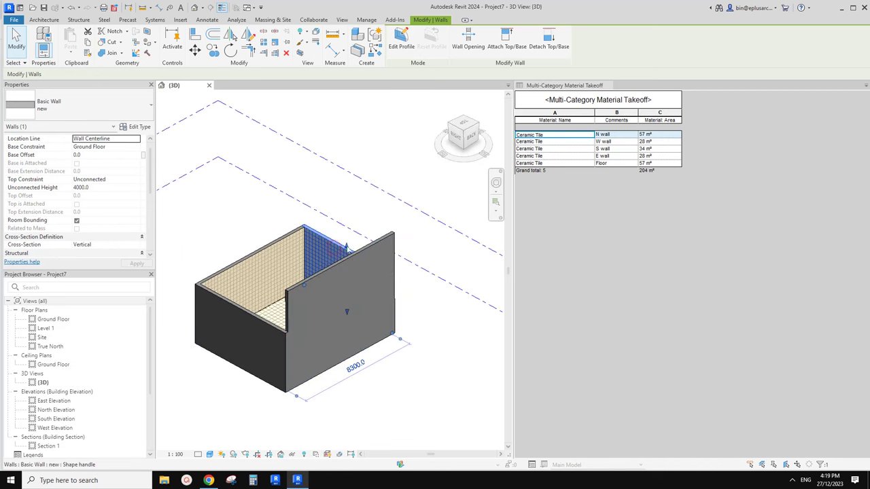
{"action": "left_click", "coordinate": [343, 217]}
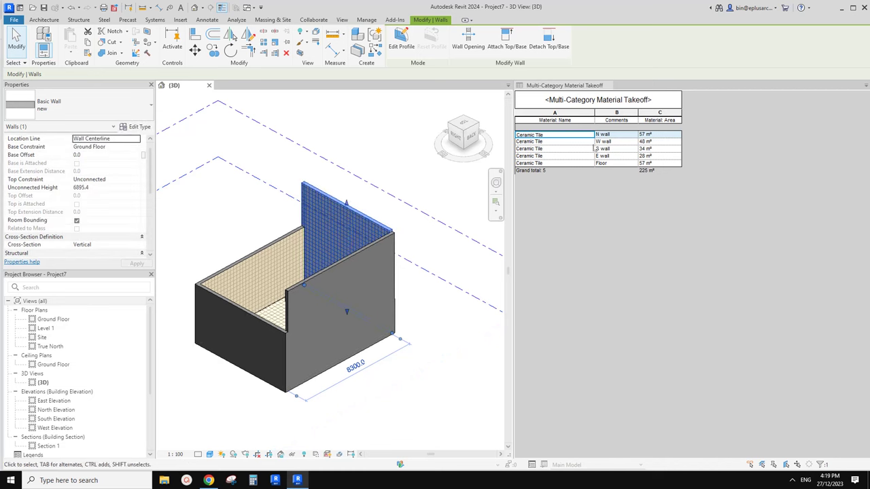
{"action": "left_click", "coordinate": [252, 241]}
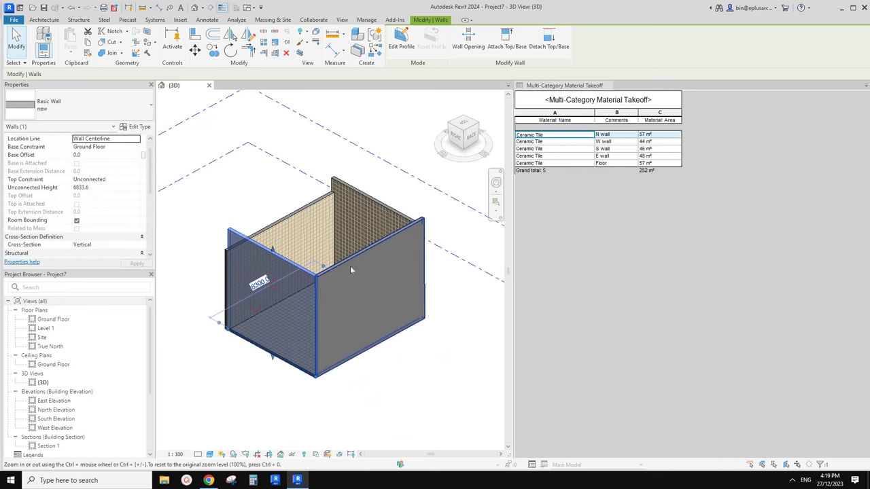
{"action": "key", "text": "Escape"}
{"action": "middle_click_drag", "start_coordinate": [350, 266], "coordinate": [344, 304], "text": "shift"}
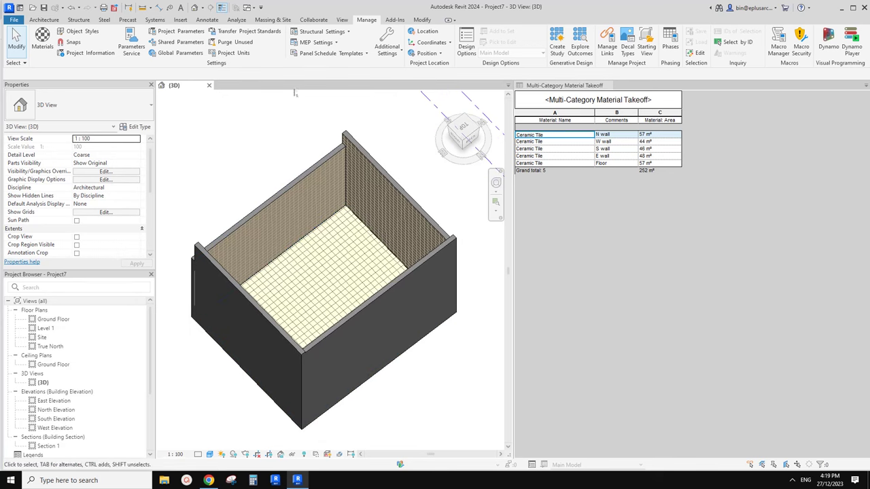
{"action": "left_click", "coordinate": [342, 20]}
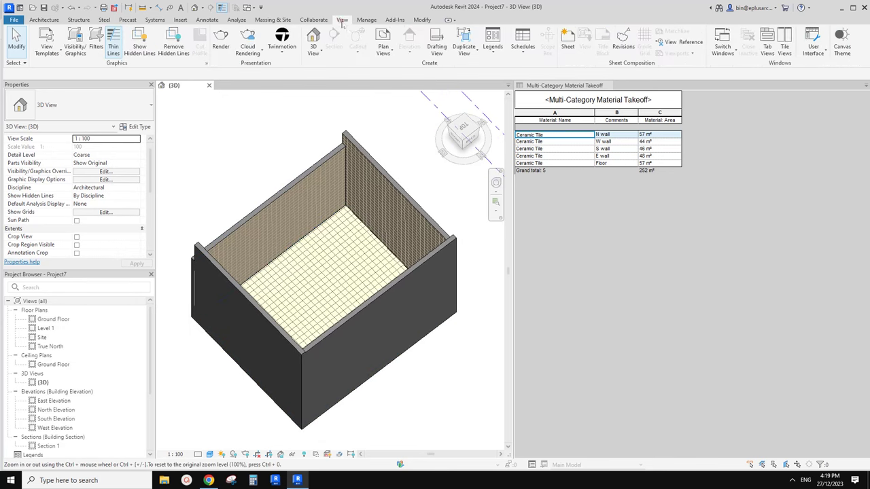
{"action": "left_click", "coordinate": [522, 46]}
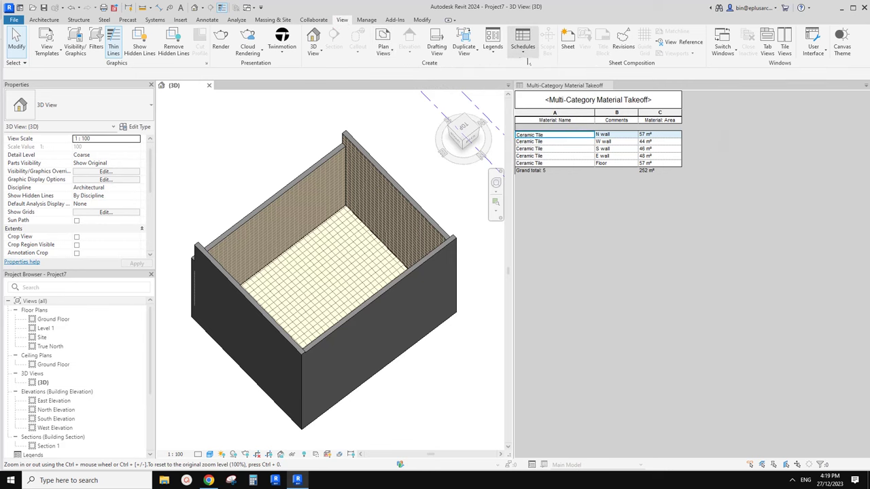
{"action": "left_click", "coordinate": [521, 51]}
{"action": "scroll", "coordinate": [344, 158], "scroll_direction": "up", "scroll_amount": 2}
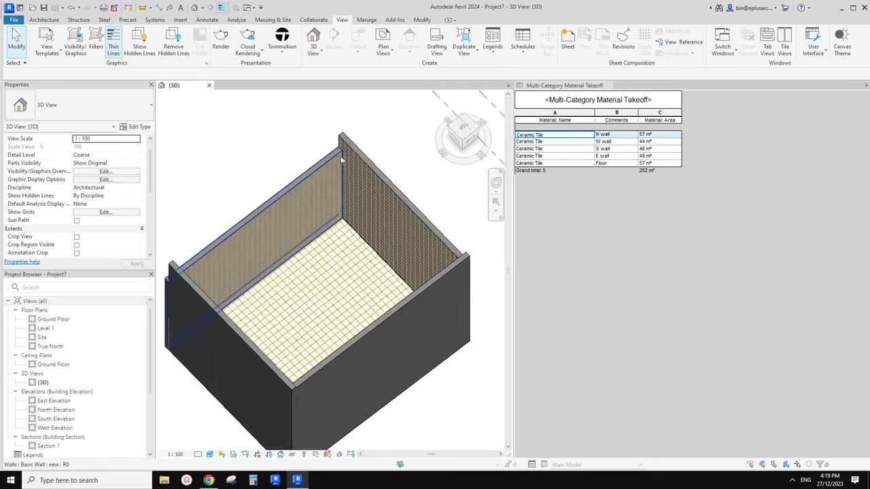
{"action": "middle_click_drag", "start_coordinate": [331, 127], "coordinate": [346, 114]}
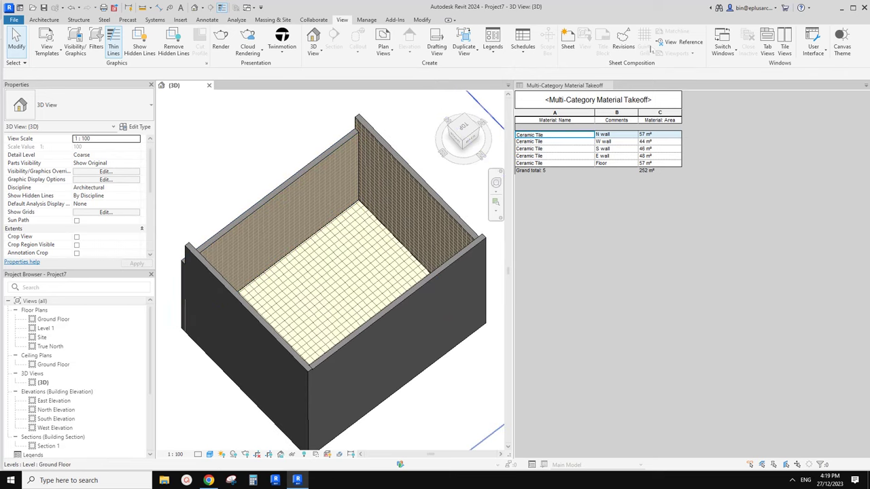
Step: Review the project phases and their order in the Phasing settings, making no changes
{"action": "left_click", "coordinate": [371, 21]}
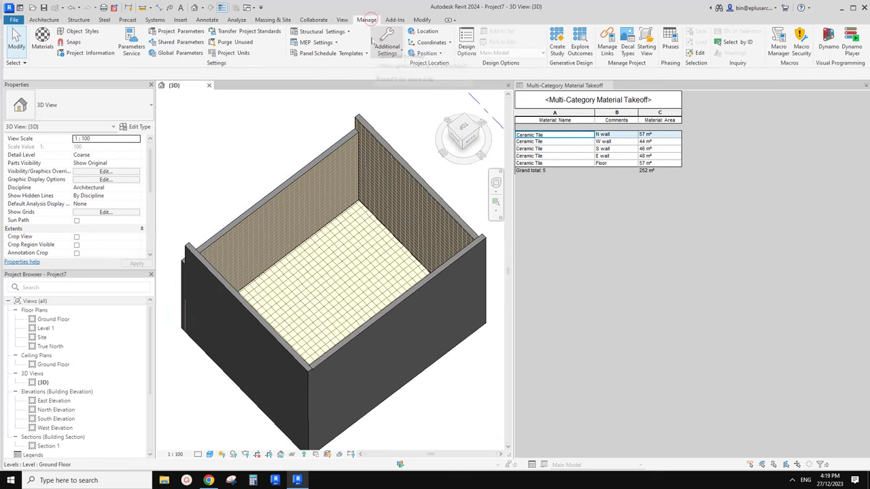
{"action": "left_click", "coordinate": [672, 45]}
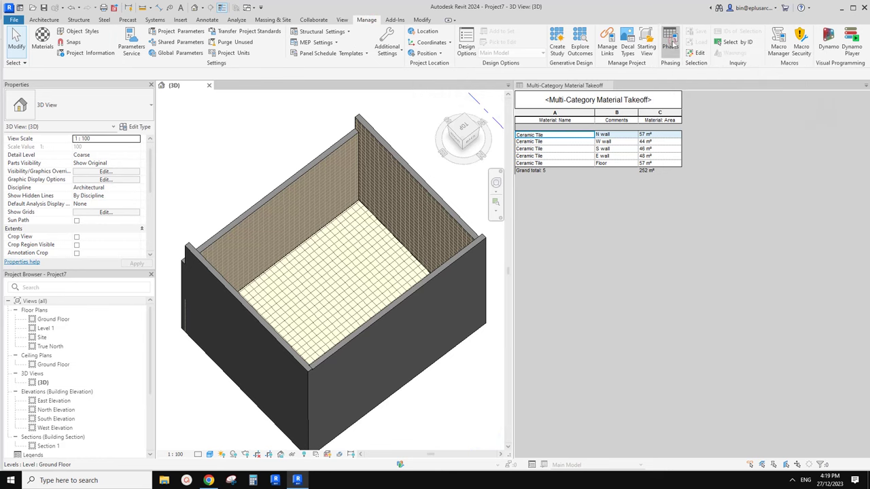
{"action": "left_click_drag", "start_coordinate": [655, 166], "coordinate": [459, 148]}
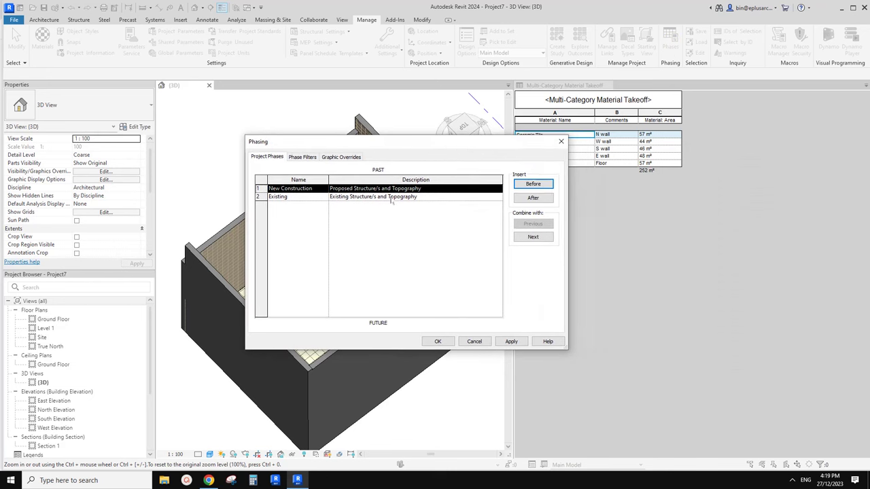
{"action": "left_click", "coordinate": [562, 141]}
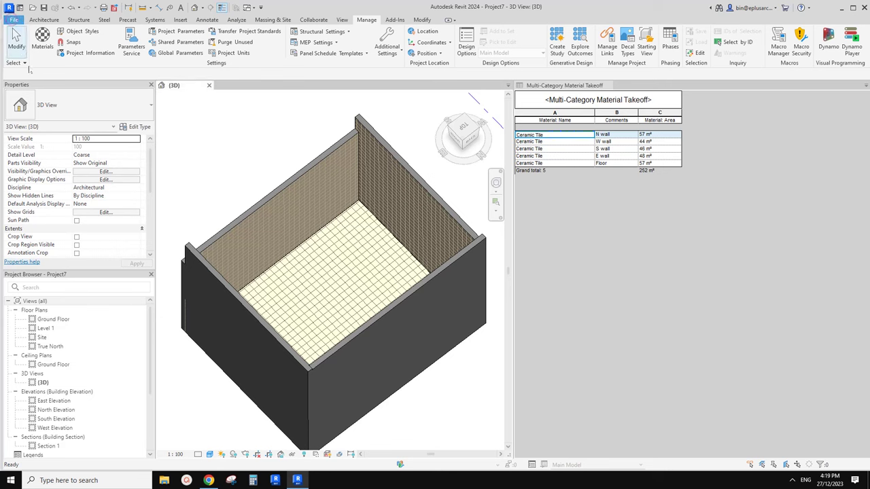
Step: Create a new project from the DefaultAUSENU - Loaded.rte template in the Australia folder
{"action": "left_click", "coordinate": [14, 20]}
{"action": "left_click", "coordinate": [58, 56]}
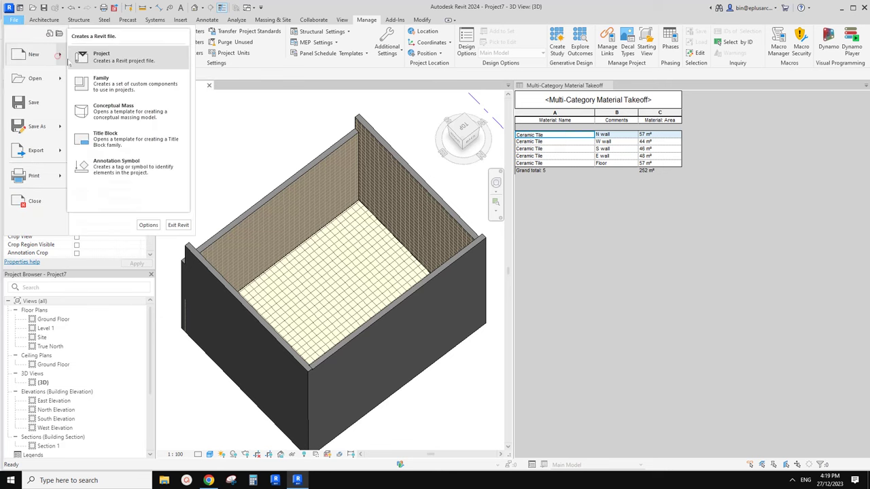
{"action": "left_click", "coordinate": [131, 63]}
{"action": "left_click", "coordinate": [354, 264]}
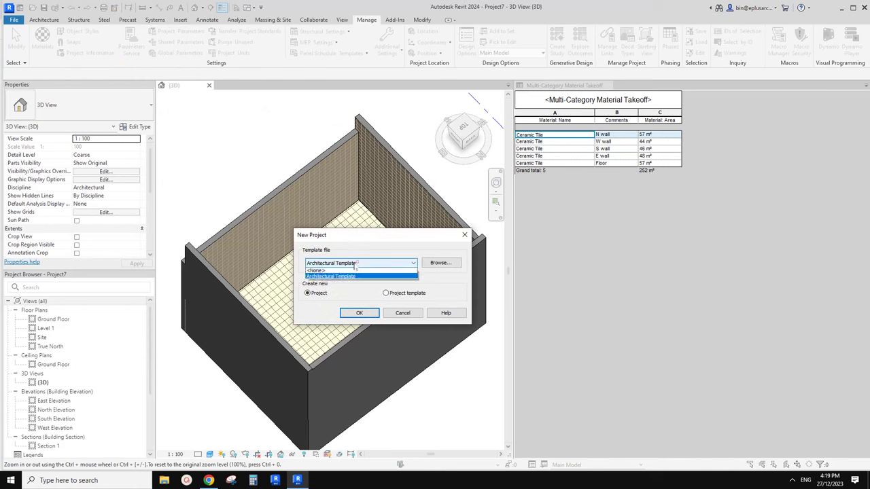
{"action": "left_click", "coordinate": [355, 275]}
{"action": "left_click", "coordinate": [440, 263]}
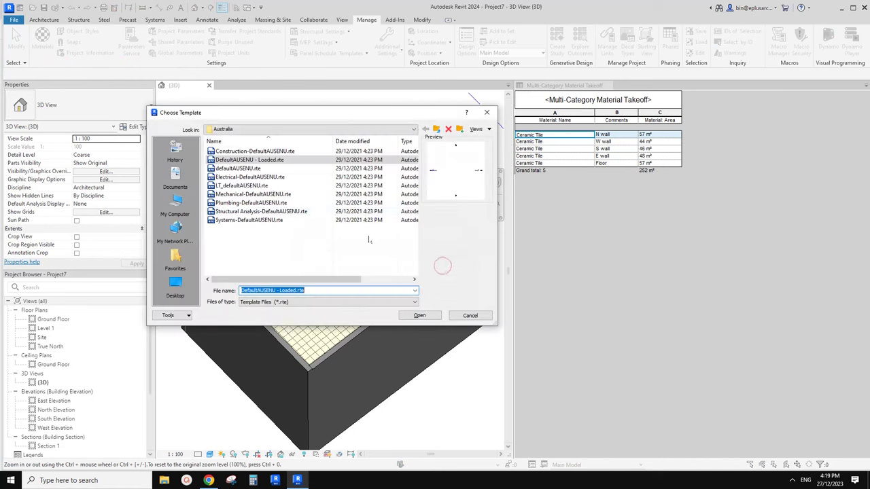
{"action": "left_click", "coordinate": [262, 162]}
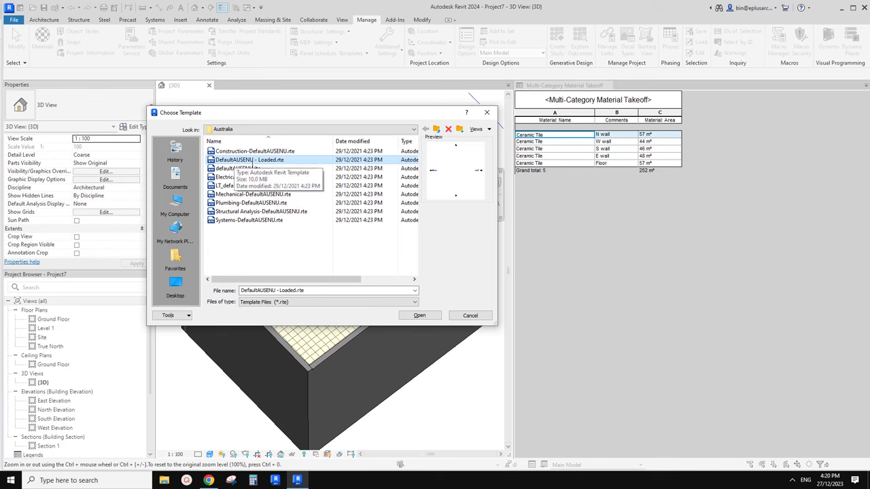
{"action": "left_click", "coordinate": [419, 315]}
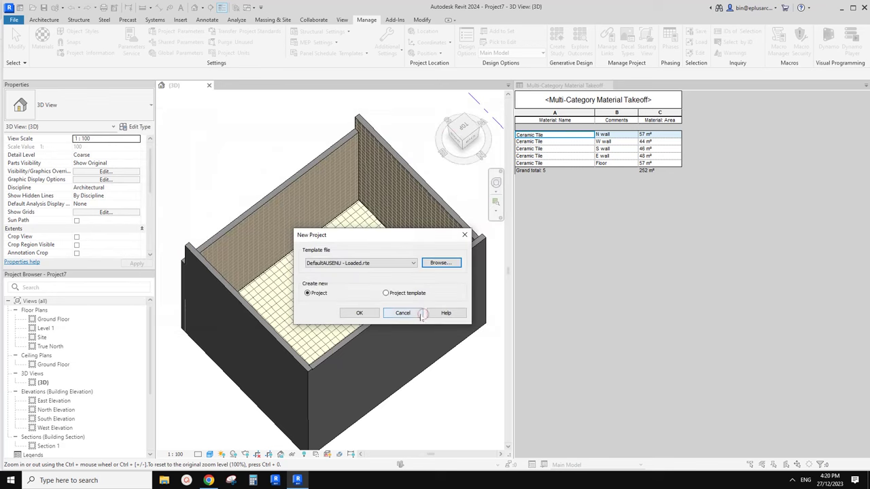
{"action": "left_click", "coordinate": [360, 314]}
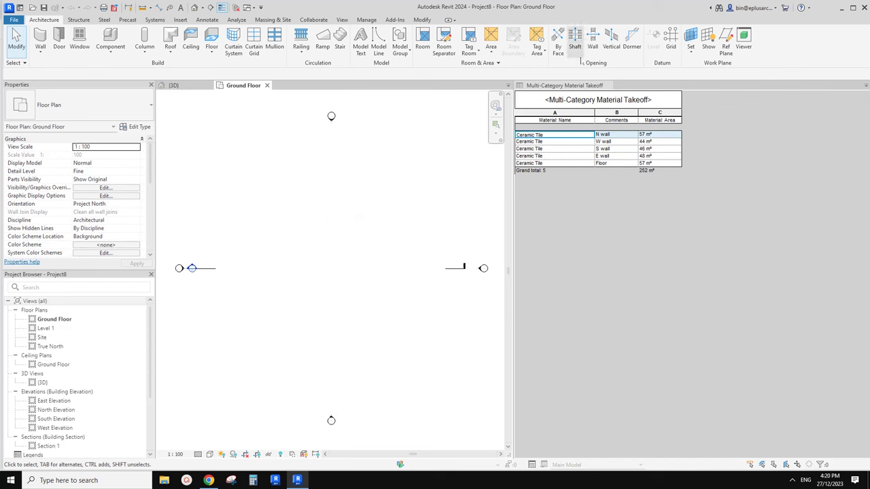
Step: Review the names and order of the new project's phases in the Phasing settings, making no changes
{"action": "left_click", "coordinate": [366, 20]}
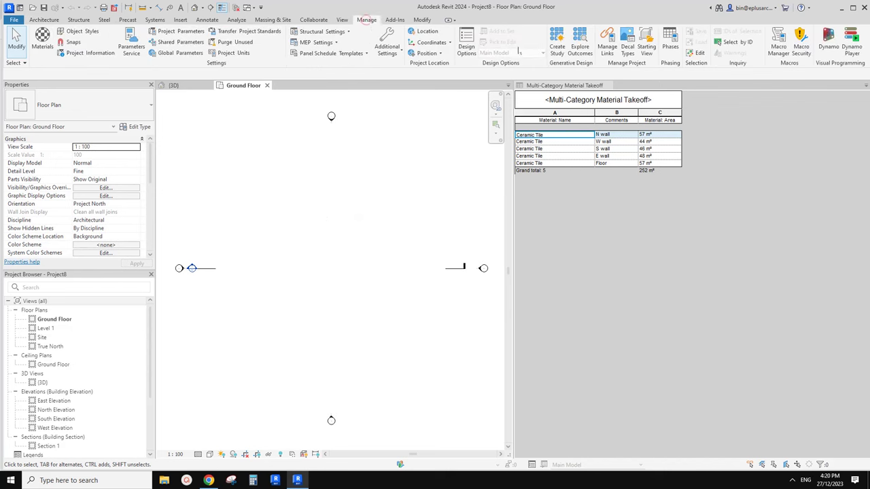
{"action": "left_click", "coordinate": [671, 41]}
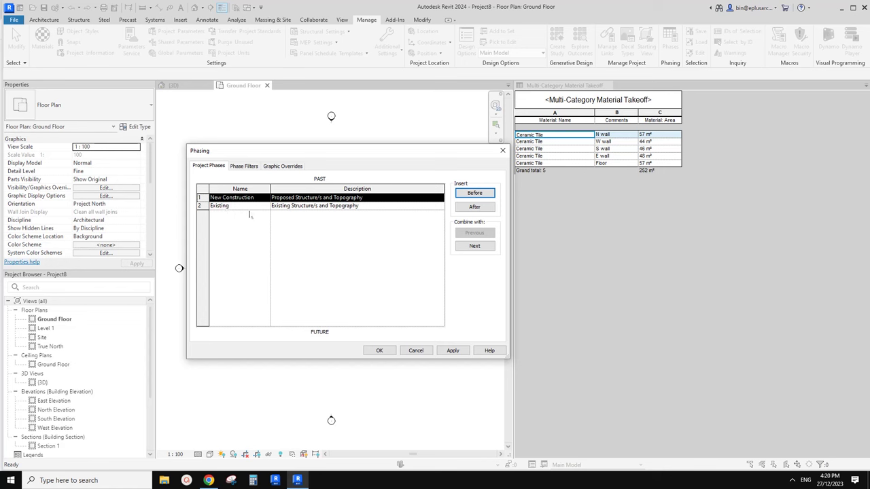
{"action": "left_click", "coordinate": [222, 205]}
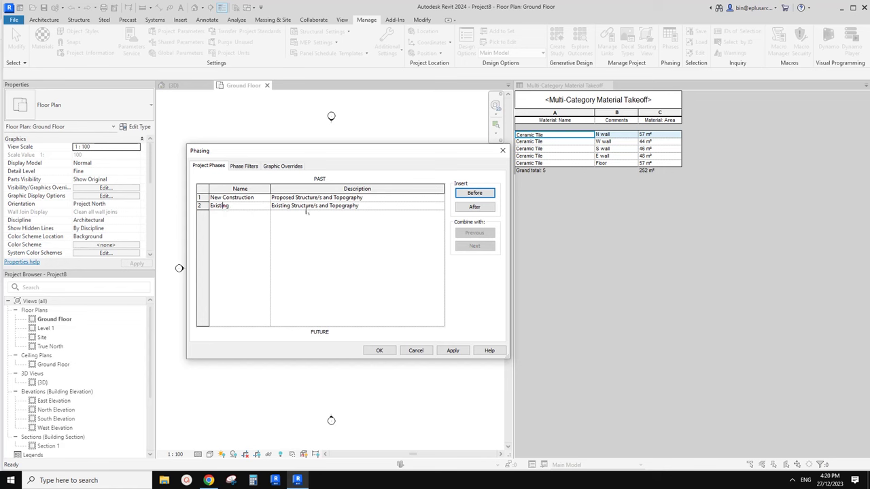
{"action": "double_click", "coordinate": [245, 205]}
{"action": "left_click", "coordinate": [257, 197]}
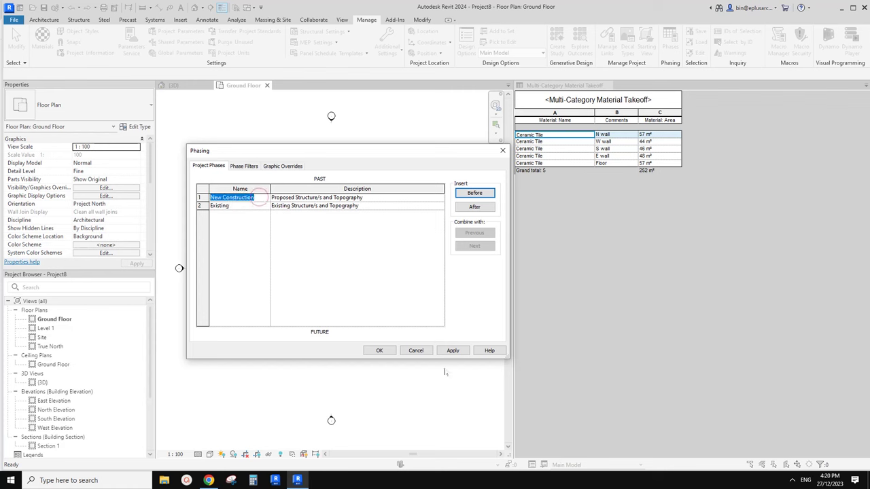
{"action": "left_click", "coordinate": [416, 351]}
Step: Set the Ground Floor view's phase to Existing
{"action": "scroll", "coordinate": [106, 233], "scroll_direction": "down", "scroll_amount": 5}
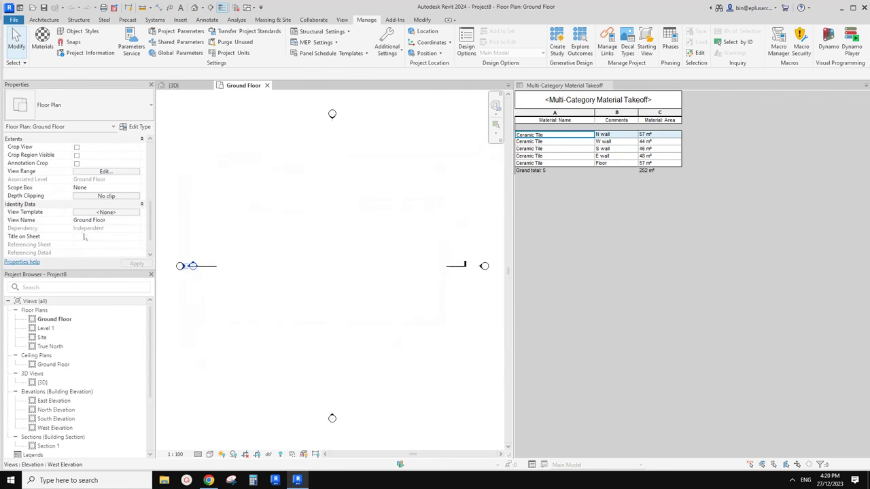
{"action": "middle_click_drag", "start_coordinate": [301, 242], "coordinate": [307, 249]}
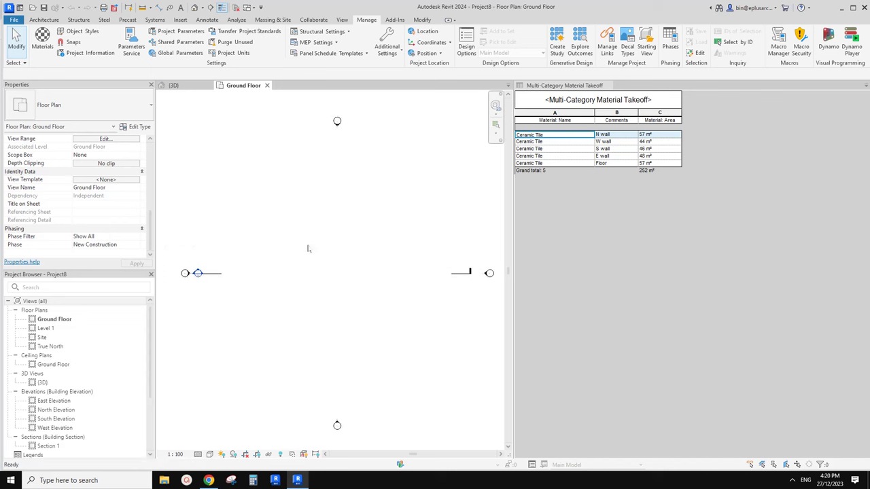
{"action": "left_click", "coordinate": [136, 245]}
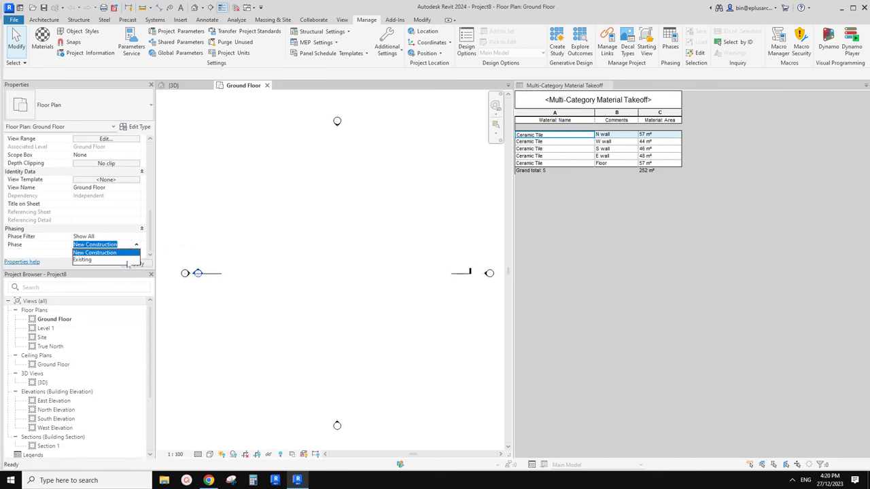
{"action": "left_click", "coordinate": [136, 245]}
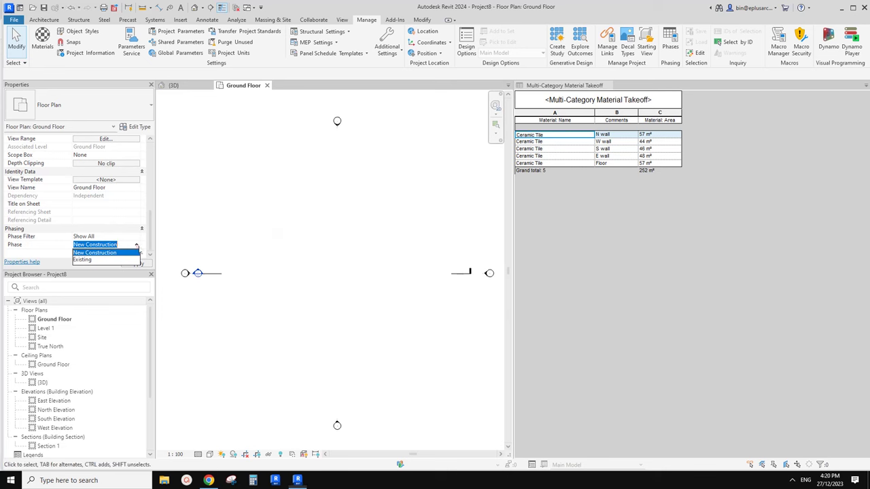
{"action": "left_click", "coordinate": [135, 245]}
{"action": "left_click", "coordinate": [136, 244]}
{"action": "left_click", "coordinate": [136, 244]}
{"action": "left_click", "coordinate": [136, 244]}
{"action": "left_click", "coordinate": [82, 259]}
{"action": "left_click", "coordinate": [135, 244]}
{"action": "left_click", "coordinate": [134, 244]}
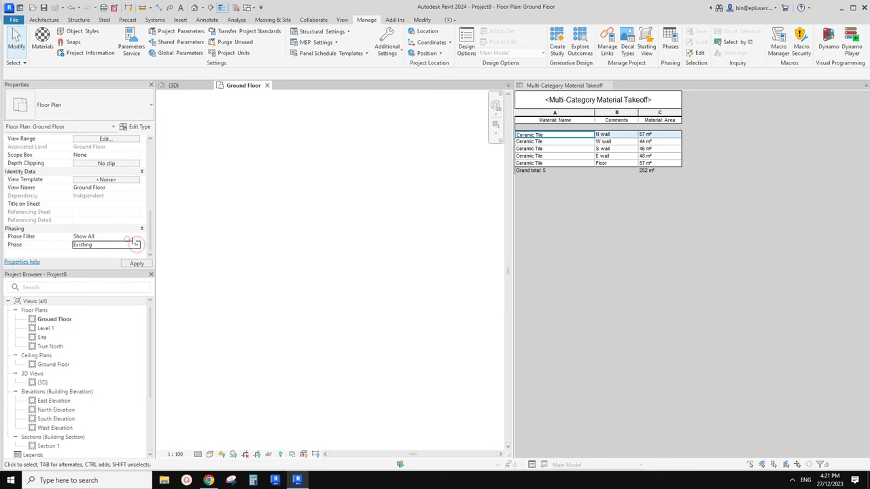
Step: Keep the Ground Floor view's phase filter at Show All and set its phase back to New Construction
{"action": "left_click", "coordinate": [134, 237]}
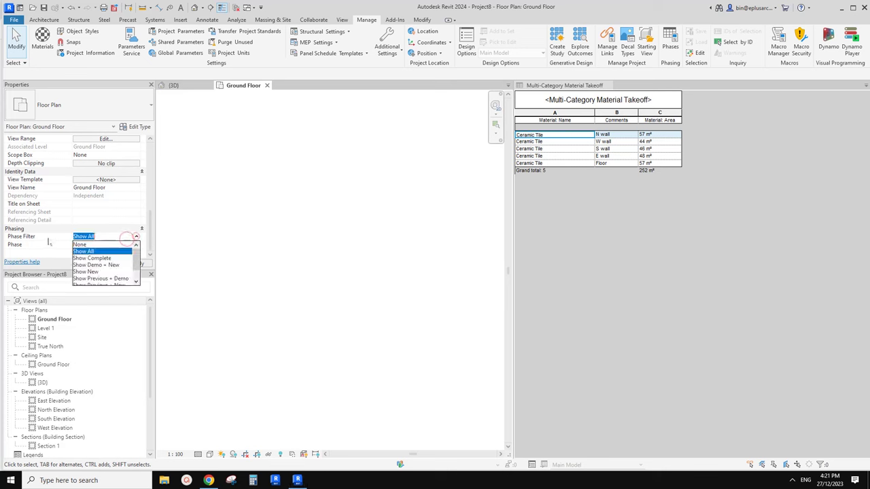
{"action": "left_click", "coordinate": [123, 250]}
{"action": "left_click", "coordinate": [136, 244]}
{"action": "left_click", "coordinate": [89, 258]}
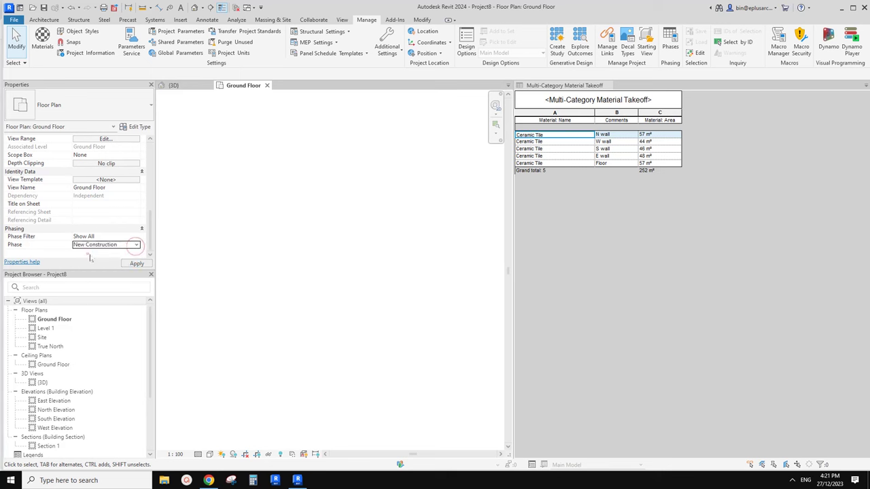
Step: In the Phasing settings, rename the first project phase as Existing and the second as New Construction
{"action": "left_click", "coordinate": [671, 47]}
{"action": "left_click", "coordinate": [248, 198]}
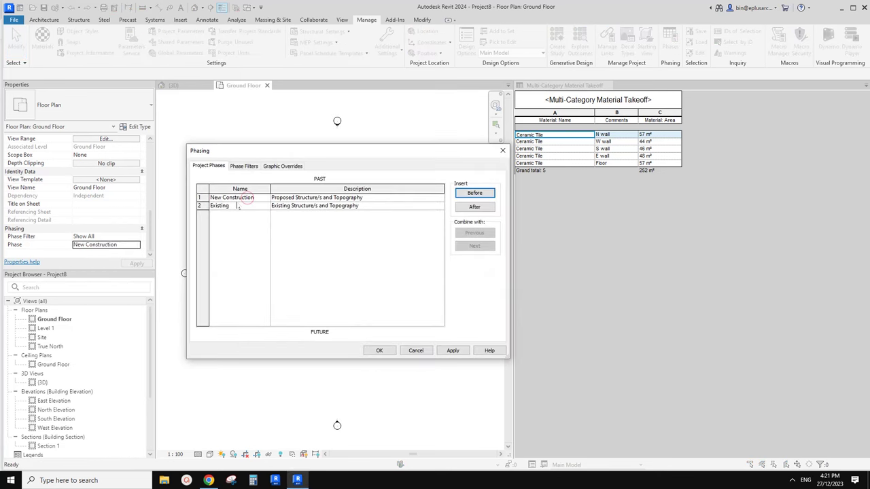
{"action": "left_click", "coordinate": [202, 197]}
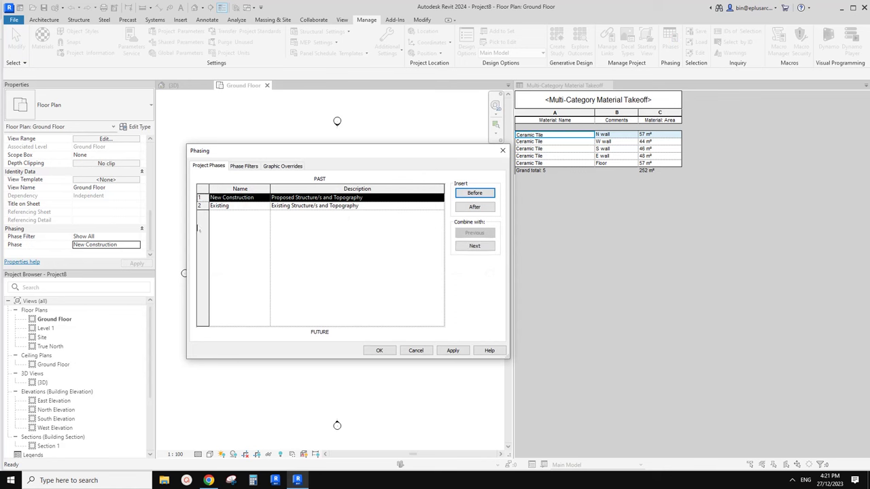
{"action": "left_click", "coordinate": [201, 205]}
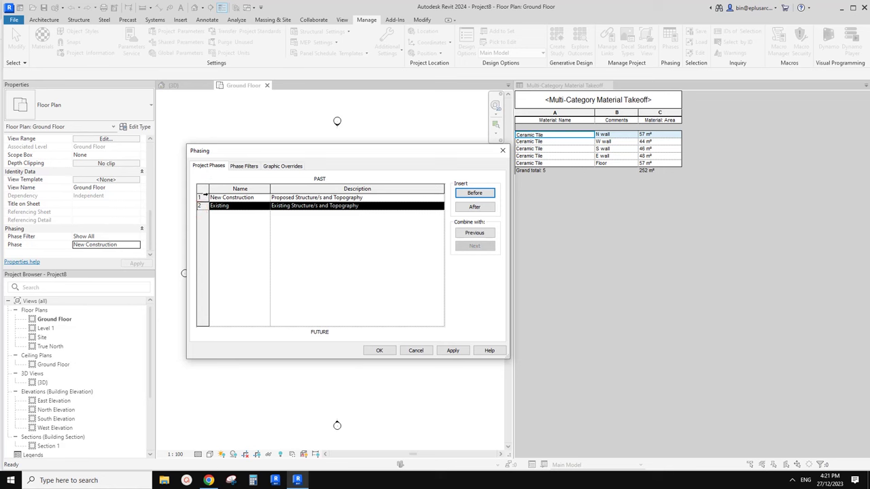
{"action": "left_click", "coordinate": [202, 197]}
{"action": "left_click", "coordinate": [248, 197]}
{"action": "left_click", "coordinate": [254, 197]}
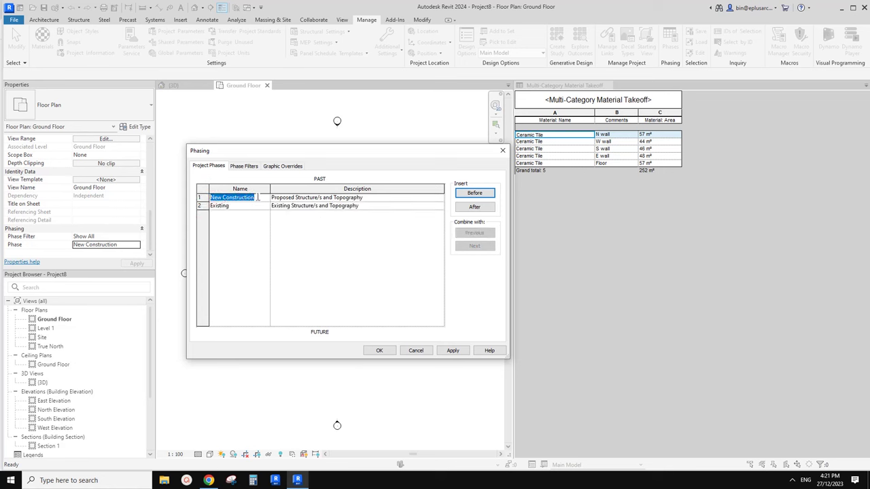
{"action": "type", "text": "Existing1"}
{"action": "left_click", "coordinate": [248, 206]}
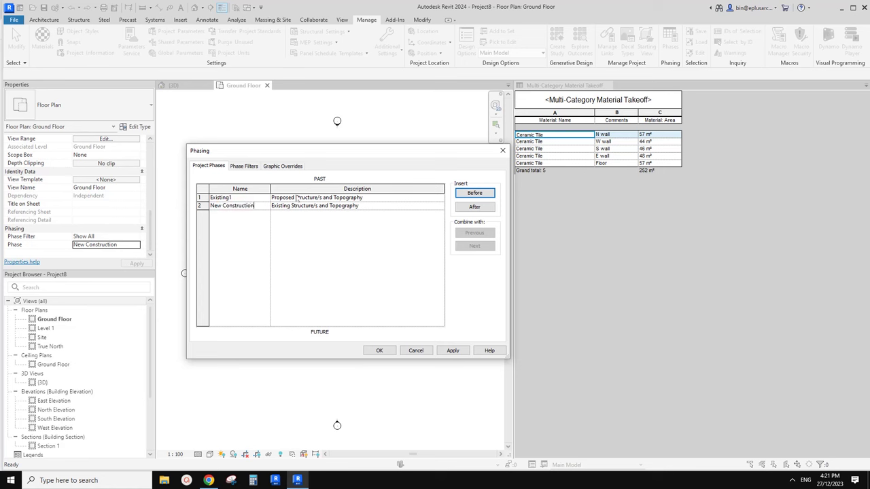
{"action": "left_click", "coordinate": [249, 197]}
{"action": "key", "text": "BackSpace"}
Step: Describe the Existing phase as "Existing Structure/s and Topography" and the New Construction phase as "Proposed Structure/s and Topography", and accept the phasing changes
{"action": "left_click", "coordinate": [313, 197]}
{"action": "left_click", "coordinate": [291, 206]}
{"action": "key", "text": "ctrl+c"}
{"action": "left_click", "coordinate": [314, 197]}
{"action": "double_click", "coordinate": [282, 197]}
{"action": "key", "text": "ctrl+v"}
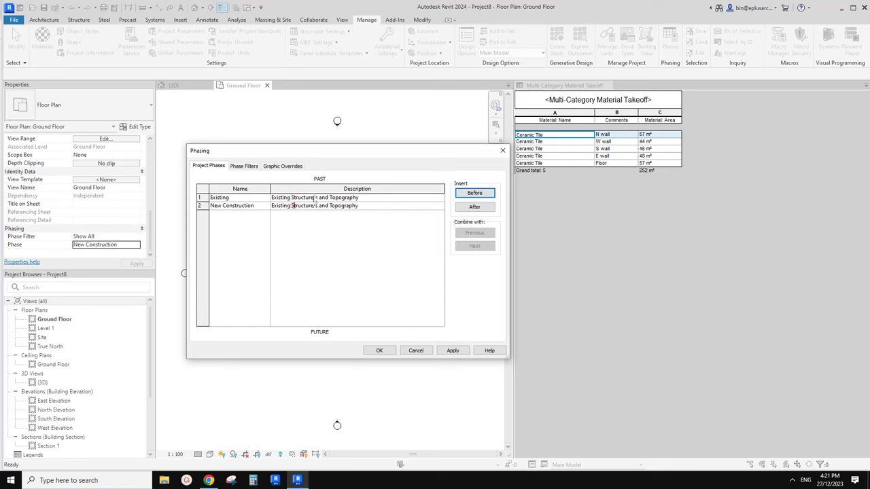
{"action": "left_click", "coordinate": [293, 205]}
{"action": "left_click_drag", "start_coordinate": [293, 205], "coordinate": [257, 210]}
{"action": "type", "text": "Proposed"}
{"action": "left_click", "coordinate": [251, 207]}
{"action": "left_click", "coordinate": [339, 205]}
{"action": "left_click", "coordinate": [379, 350]}
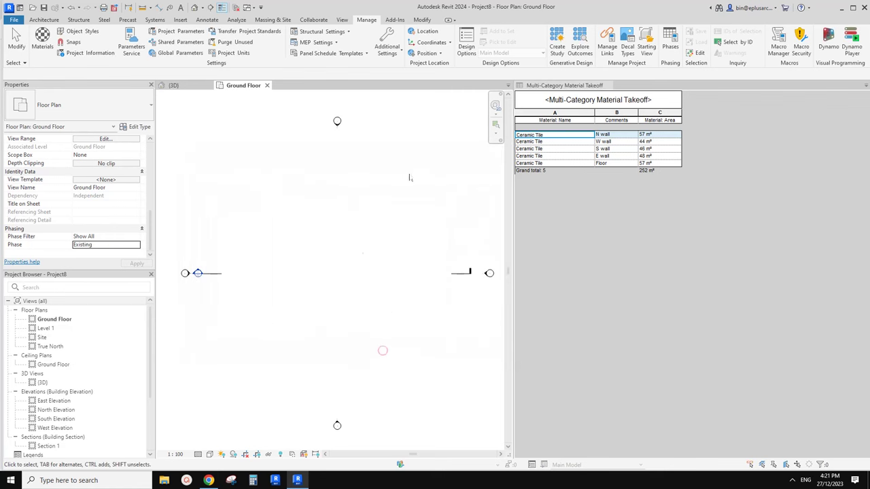
Step: Switch the Ground Floor view's phase to New Construction and back to Existing
{"action": "left_click", "coordinate": [136, 244]}
{"action": "left_click", "coordinate": [100, 258]}
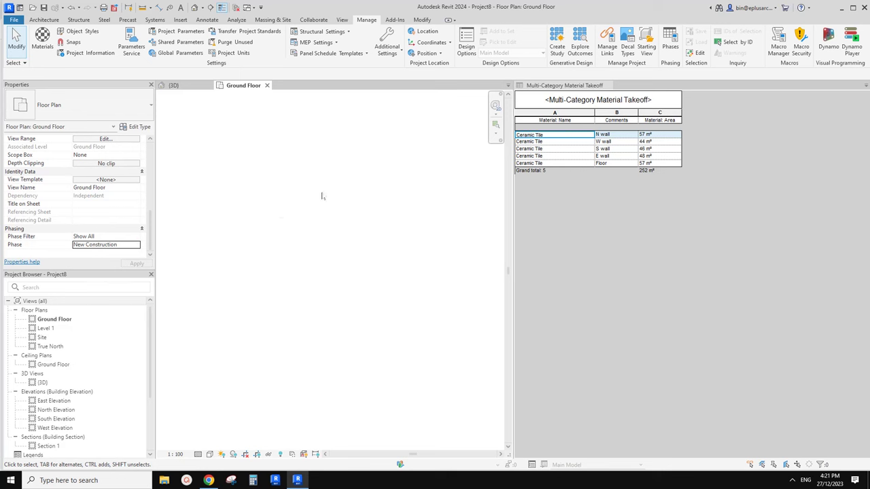
{"action": "left_click", "coordinate": [134, 247]}
{"action": "left_click", "coordinate": [99, 251]}
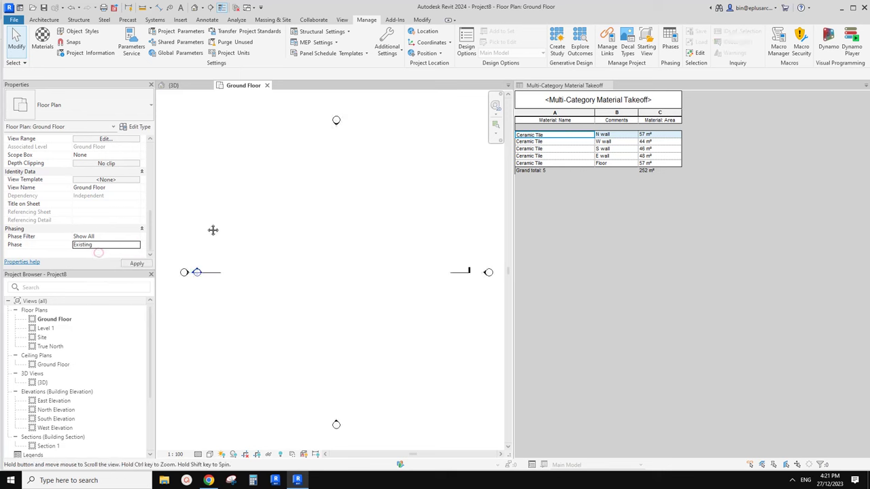
Step: Check the phasing properties of the Section 1 building section in the Ground Floor plan
{"action": "left_click", "coordinate": [215, 274]}
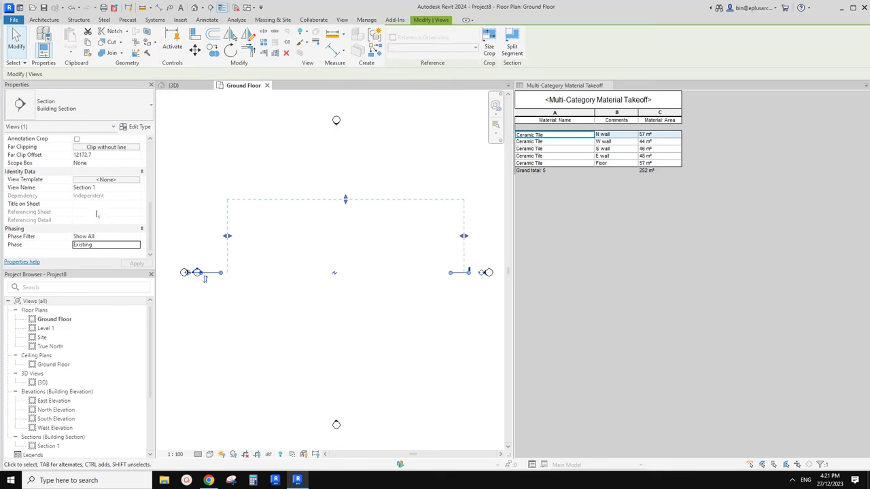
{"action": "scroll", "coordinate": [104, 212], "scroll_direction": "down", "scroll_amount": 2}
{"action": "left_click", "coordinate": [297, 137]}
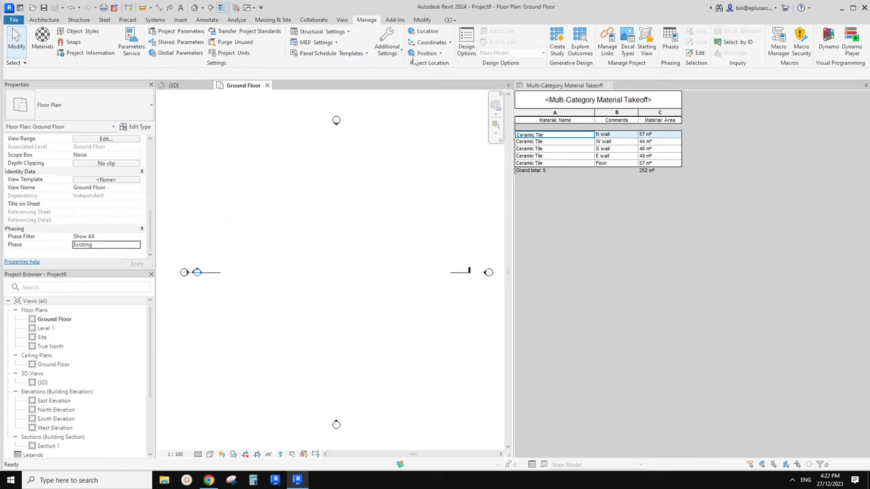
Step: Draw a rectangular room of Double brick - 270 walls in the middle of the Ground Floor plan
{"action": "key", "text": "w"}
{"action": "key", "text": "a"}
{"action": "left_click", "coordinate": [403, 33]}
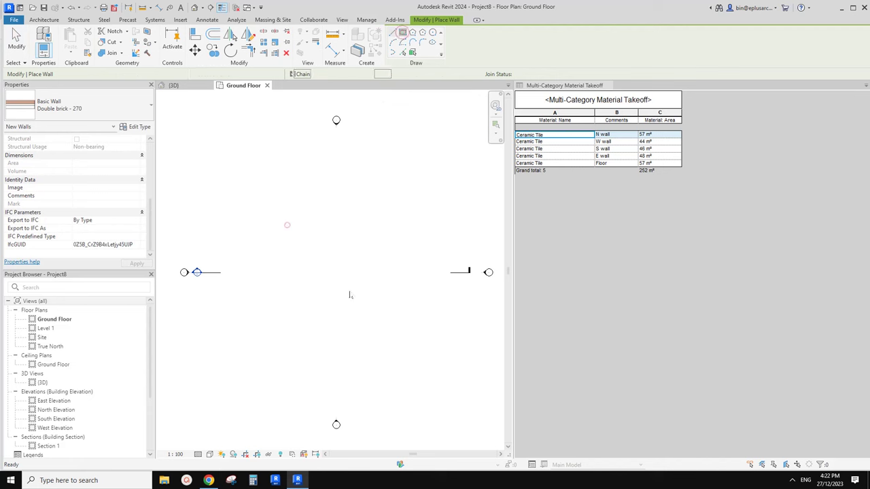
{"action": "left_click", "coordinate": [287, 225]}
{"action": "left_click", "coordinate": [353, 286]}
{"action": "key", "text": "Escape"}
{"action": "key", "text": "Escape"}
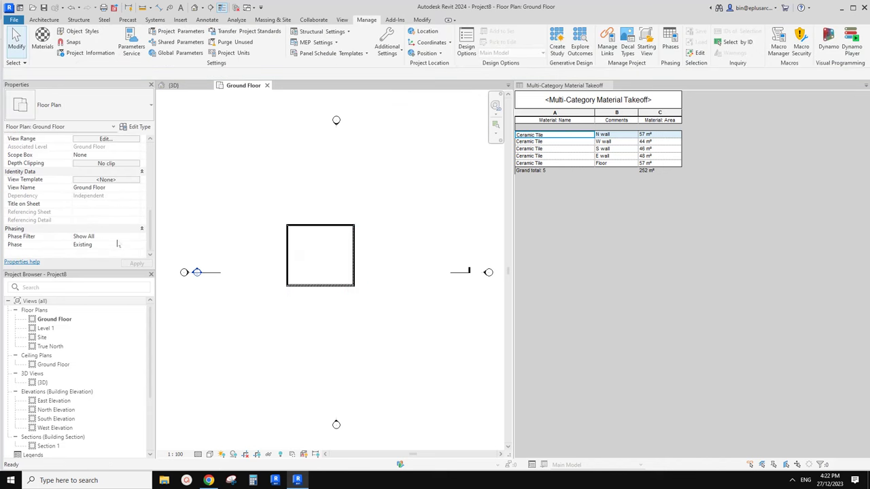
Step: Set the Ground Floor view's phase to New Construction and its phase filter to Show Previous + New
{"action": "left_click", "coordinate": [136, 245]}
{"action": "left_click", "coordinate": [95, 258]}
{"action": "scroll", "coordinate": [306, 242], "scroll_direction": "up", "scroll_amount": 2}
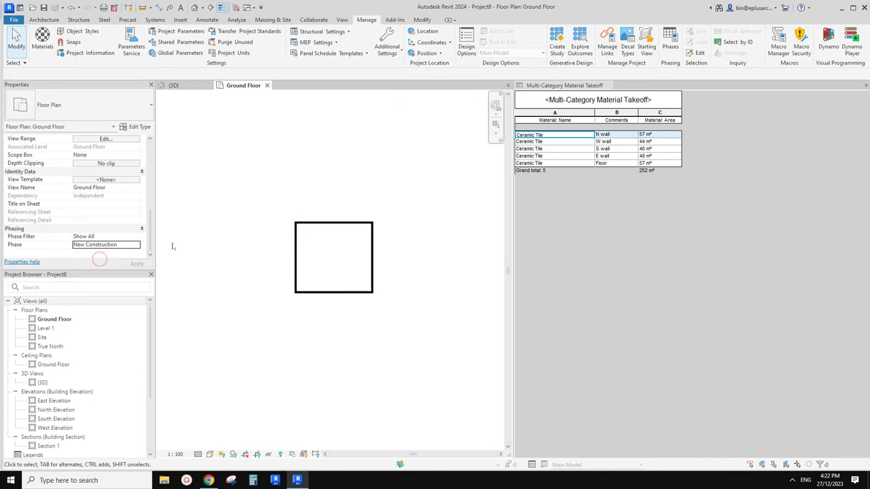
{"action": "scroll", "coordinate": [325, 223], "scroll_direction": "up", "scroll_amount": 1}
{"action": "left_click", "coordinate": [136, 236]}
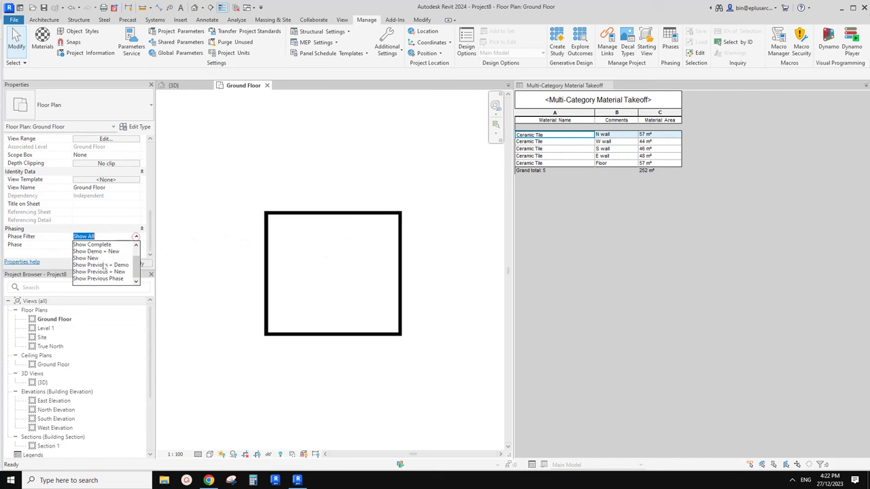
{"action": "left_click", "coordinate": [111, 270]}
{"action": "left_click", "coordinate": [136, 237]}
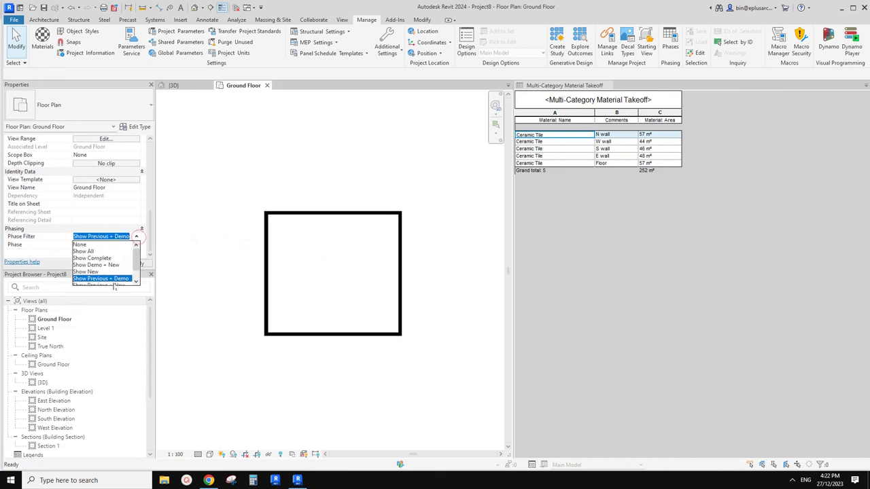
{"action": "left_click", "coordinate": [108, 272]}
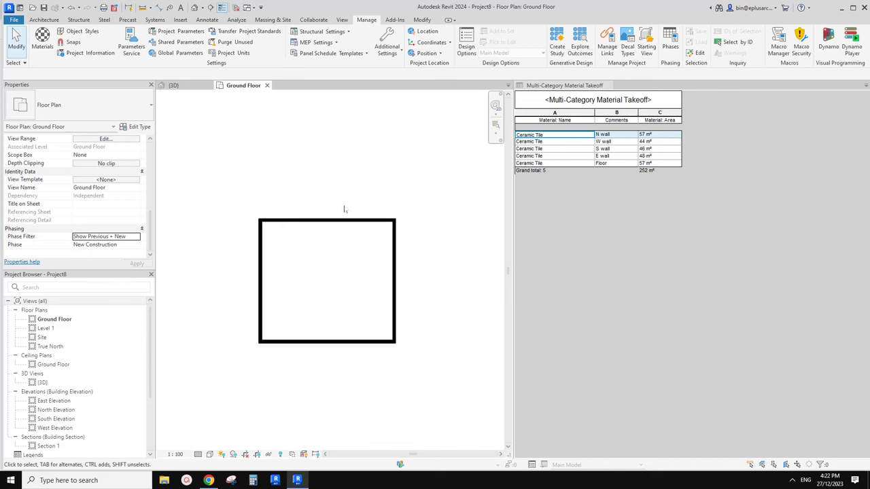
Step: Switch to the Project7 3D view and examine the tiled room together with its Multi-Category Material Takeoff
{"action": "left_click", "coordinate": [178, 85]}
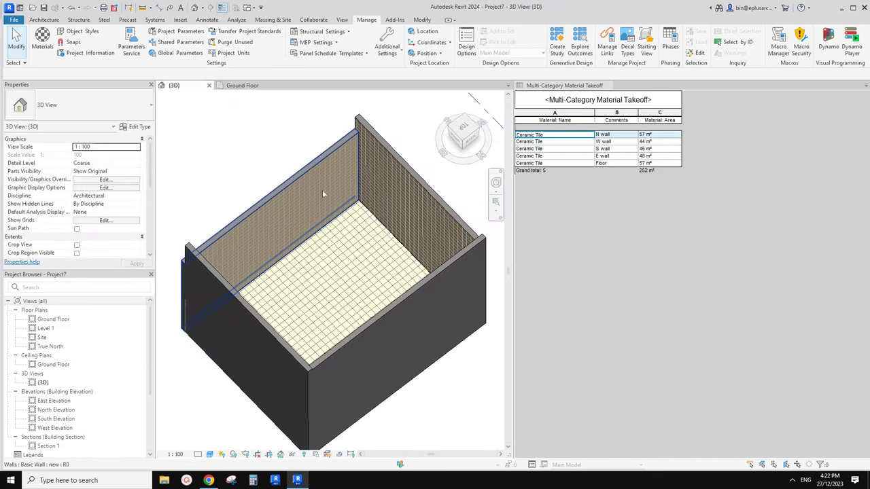
{"action": "middle_click_drag", "start_coordinate": [409, 186], "coordinate": [414, 259], "text": "shift"}
{"action": "left_click", "coordinate": [411, 275]}
{"action": "left_click", "coordinate": [577, 228]}
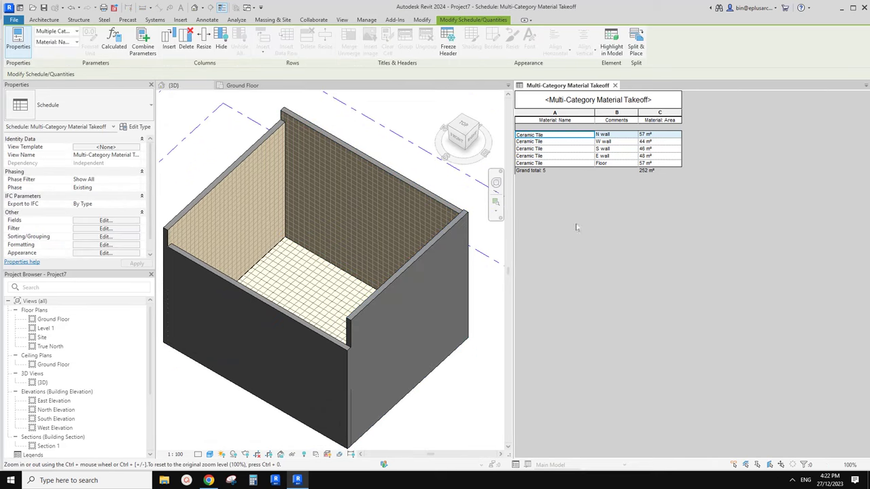
{"action": "left_click", "coordinate": [361, 196]}
{"action": "middle_click_drag", "start_coordinate": [361, 196], "coordinate": [379, 221], "text": "shift"}
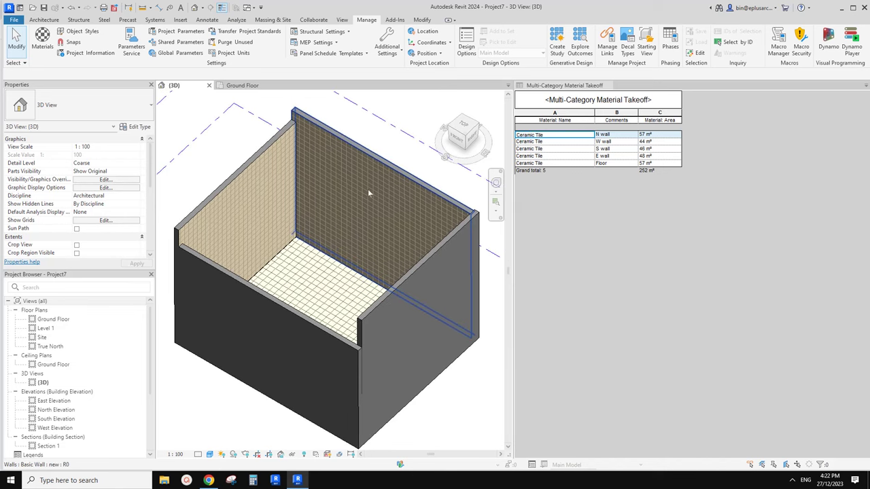
{"action": "middle_click_drag", "start_coordinate": [383, 200], "coordinate": [384, 196], "text": "shift"}
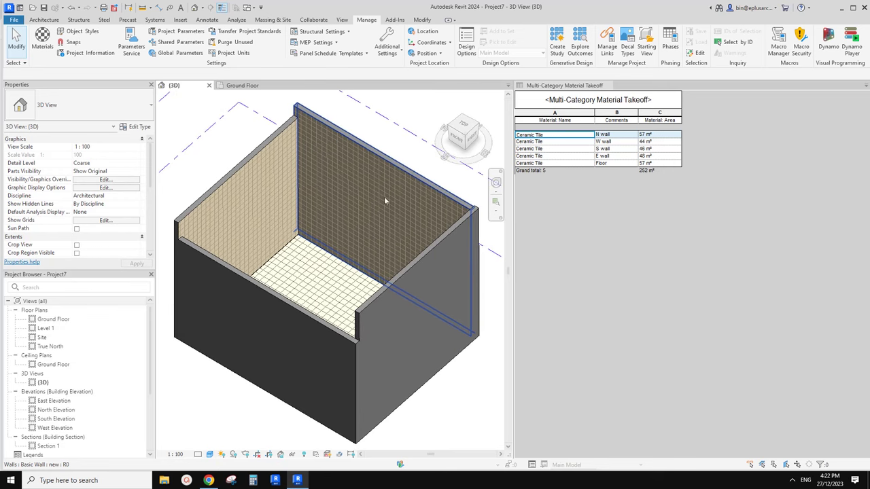